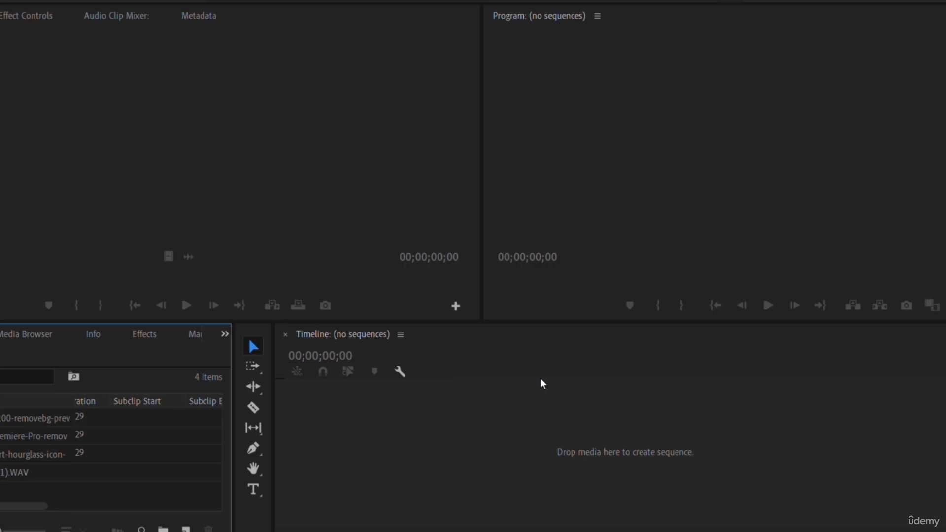
Create a 1080 x 1920 black video item and build a sequence from it
click(182, 527)
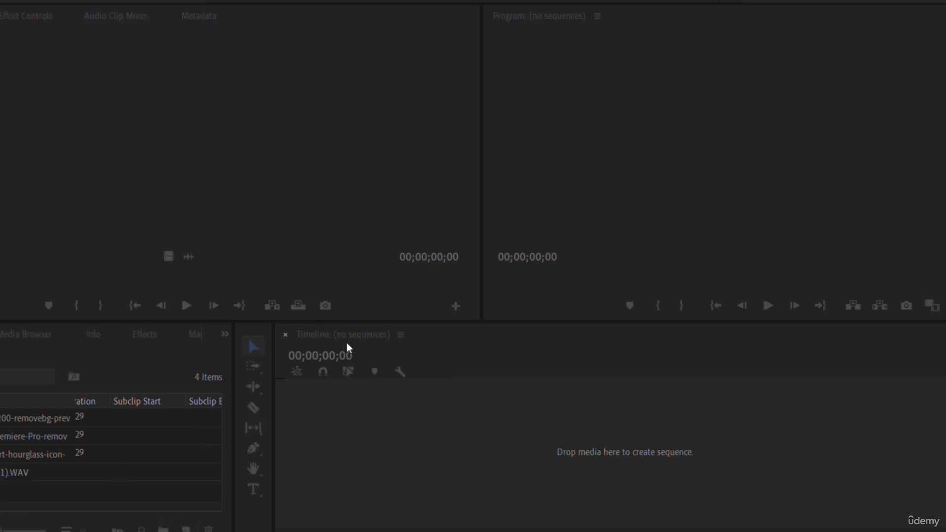
click(499, 297)
key(Tab)
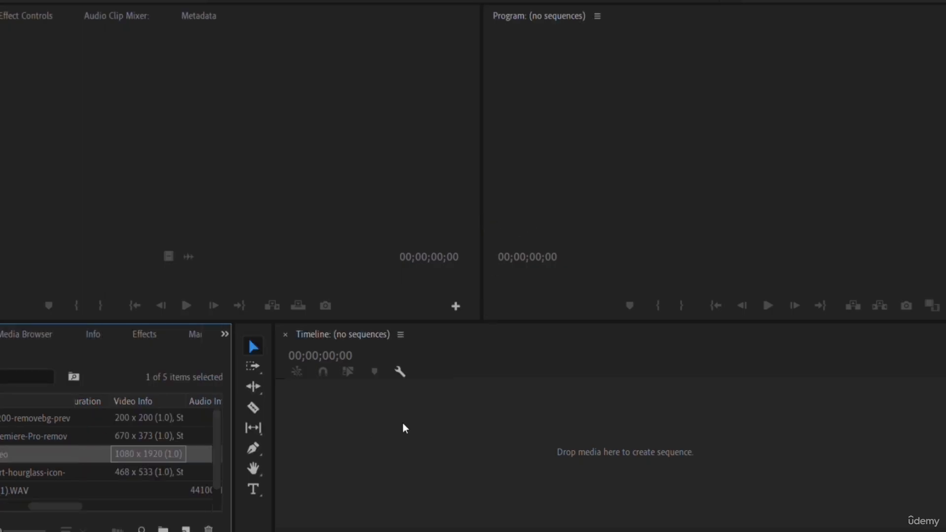
drag(403, 423, 347, 433)
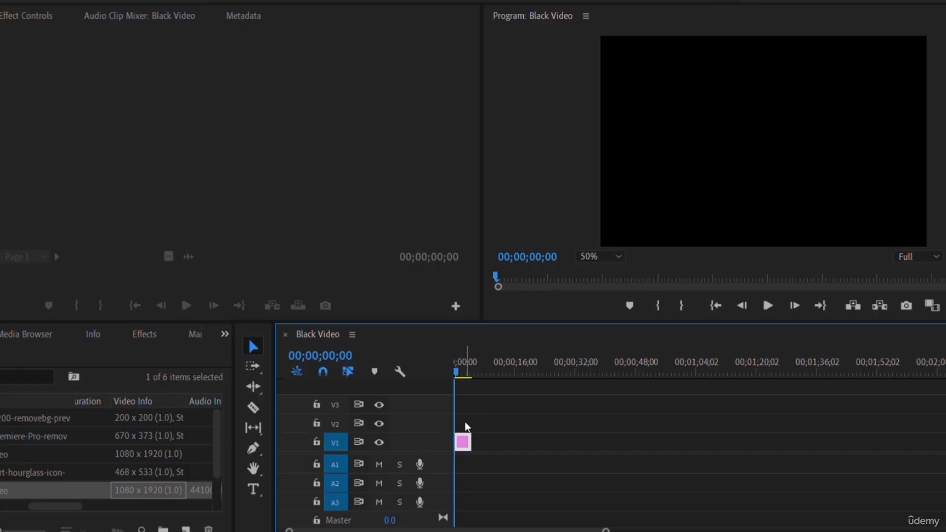
Extend the Black Video clip on V1 to about 20 seconds
drag(471, 441, 712, 446)
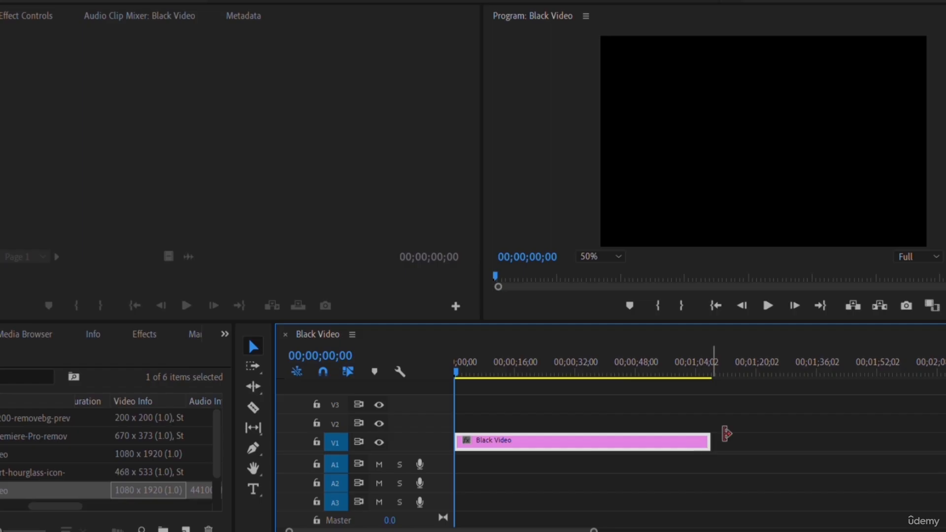
drag(711, 441, 529, 449)
drag(594, 529, 425, 528)
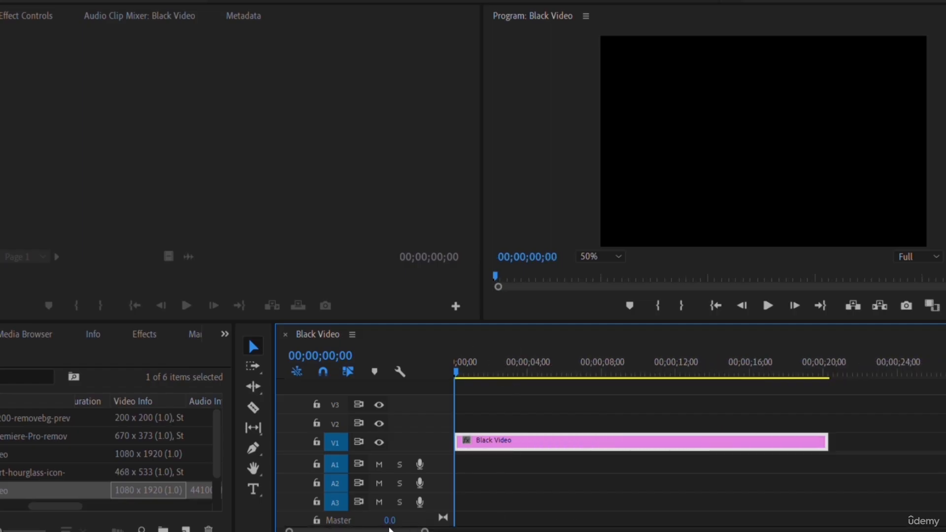
click(548, 436)
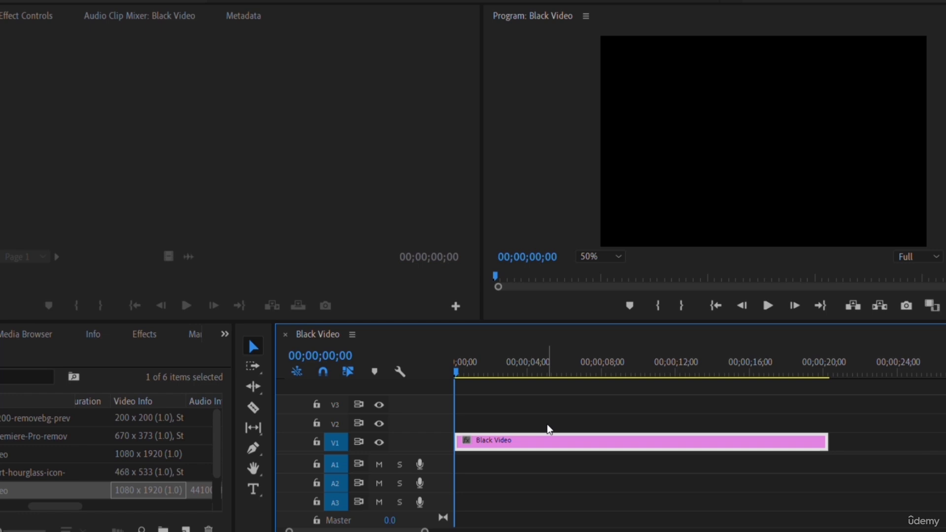
Find the Grid effect and apply it to the Black Video clip
click(140, 321)
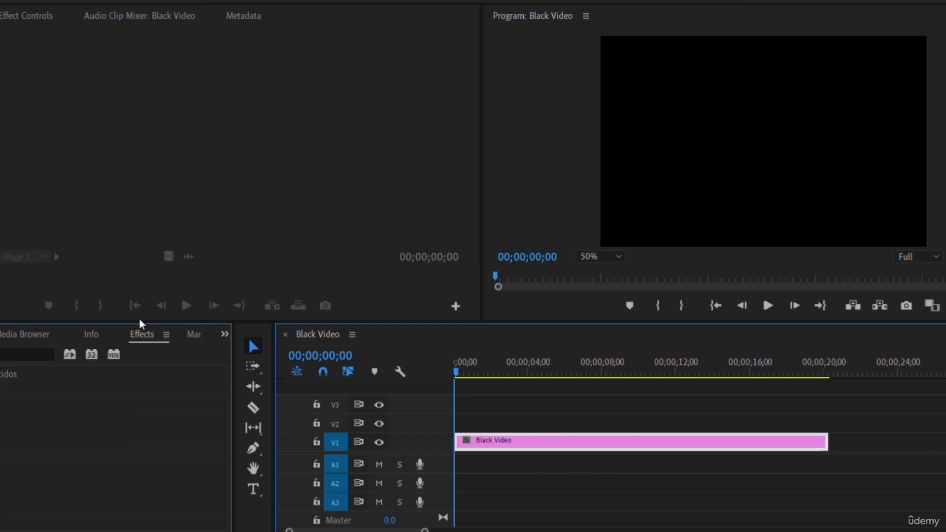
click(3, 349)
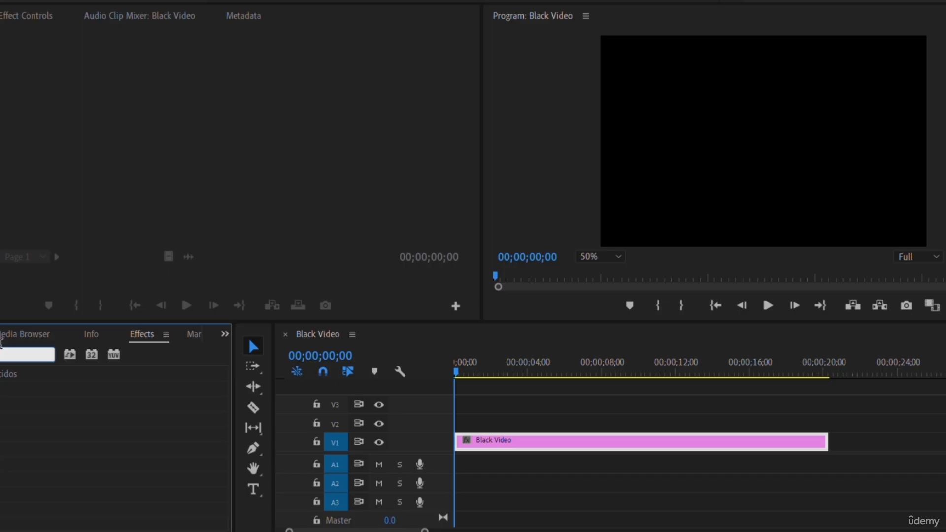
text(t)
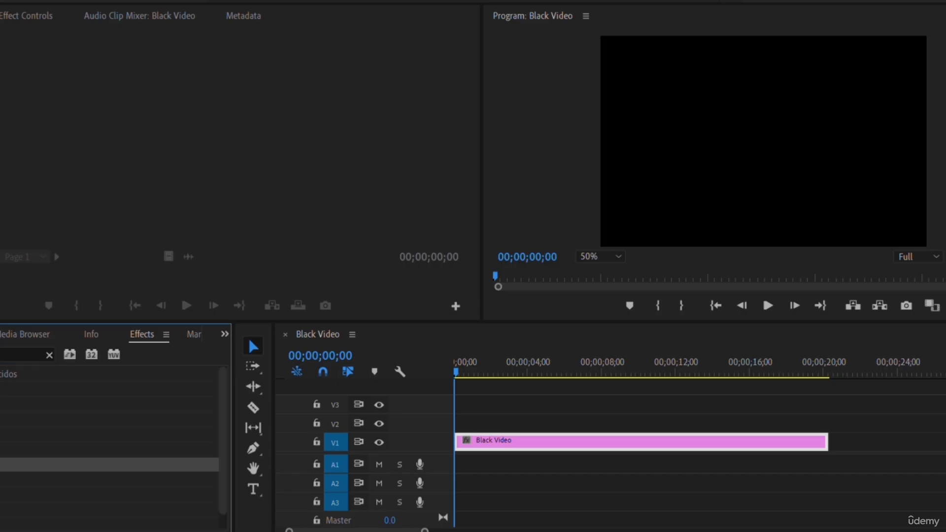
click(596, 427)
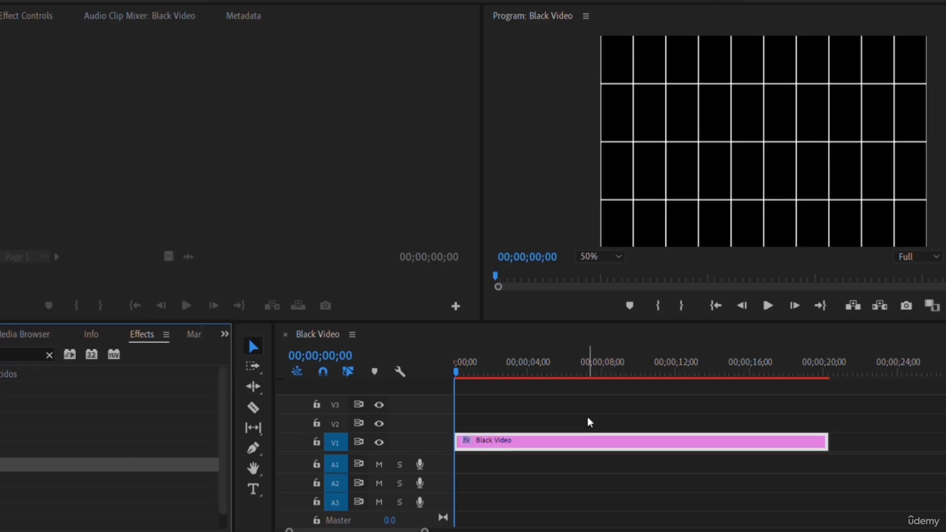
Make the grid denser by setting the Grid effect's anchor to 665, 1136
click(35, 11)
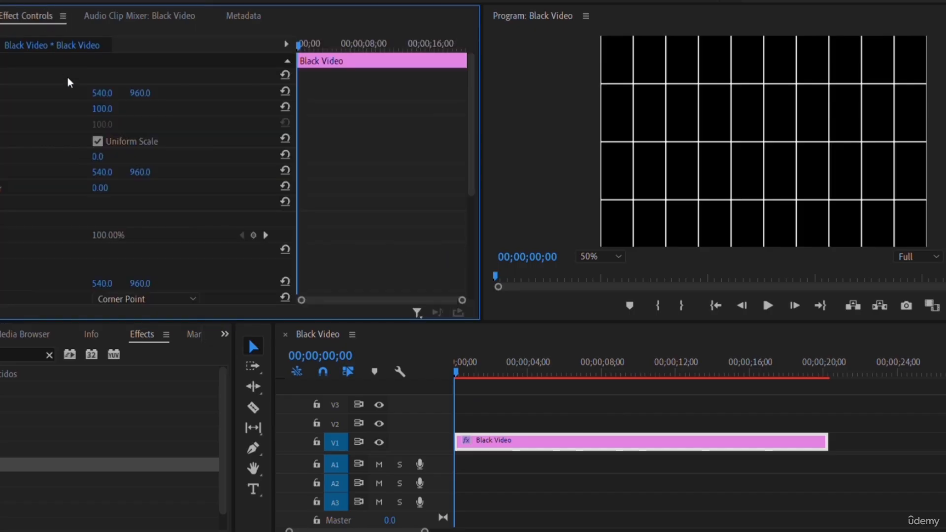
scroll(90, 218, down, 3)
scroll(110, 223, down, 1)
drag(110, 224, 68, 195)
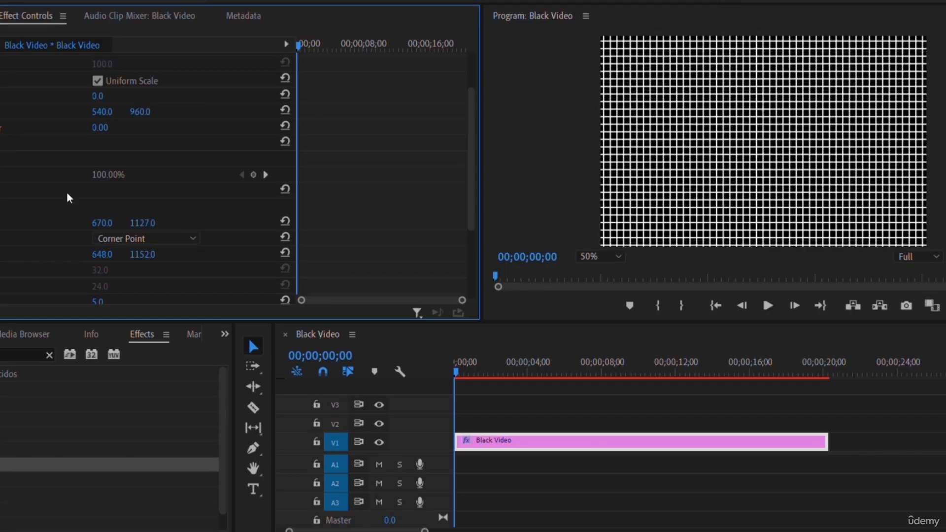
drag(103, 222, 106, 222)
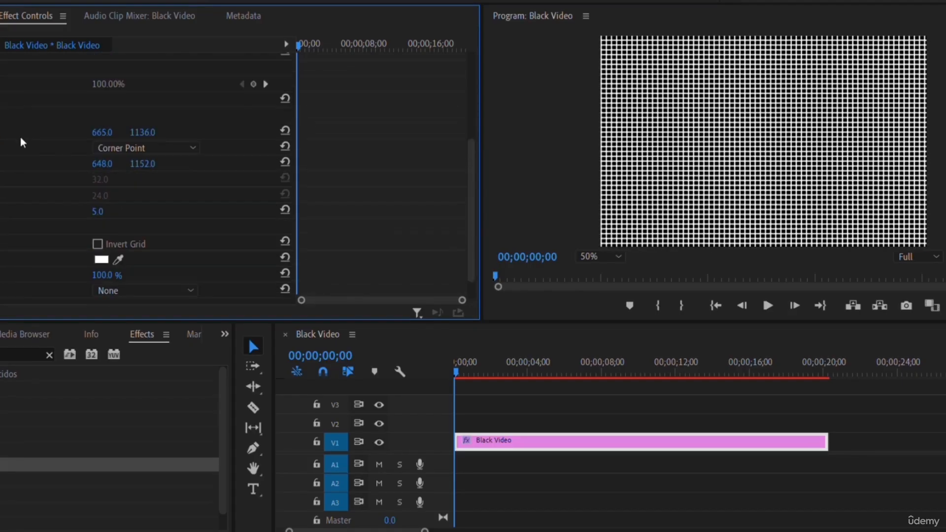
scroll(19, 137, down, 1)
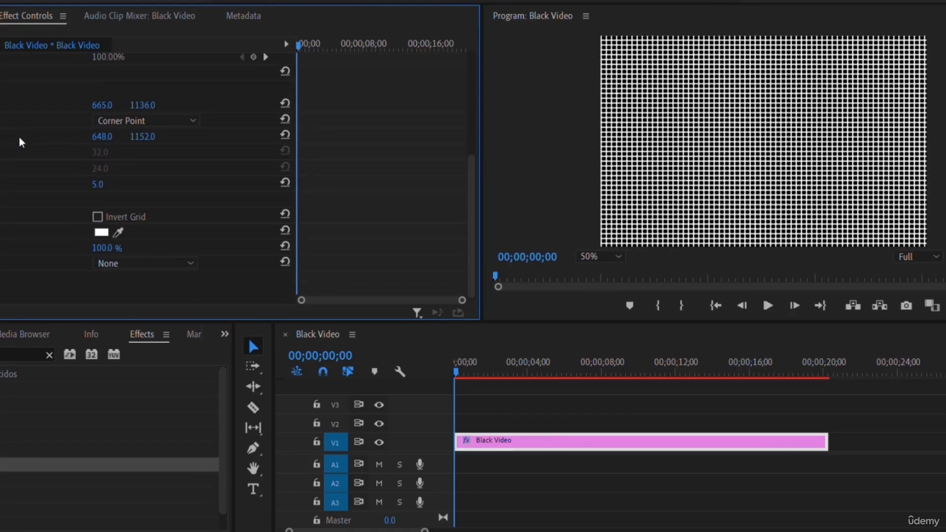
Add an ellipse mask to the Grid effect with feather 687, opacity 24% and expansion 246
scroll(19, 147, up, 3)
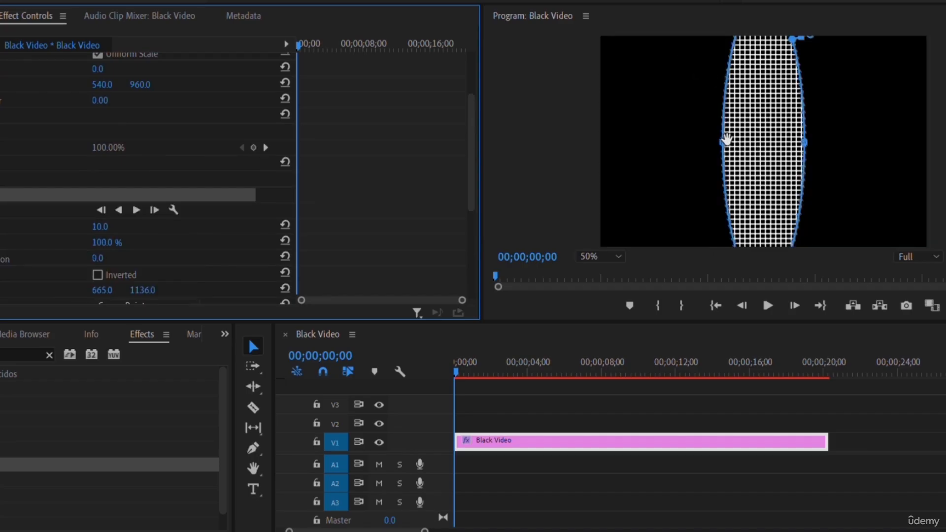
drag(723, 142, 657, 142)
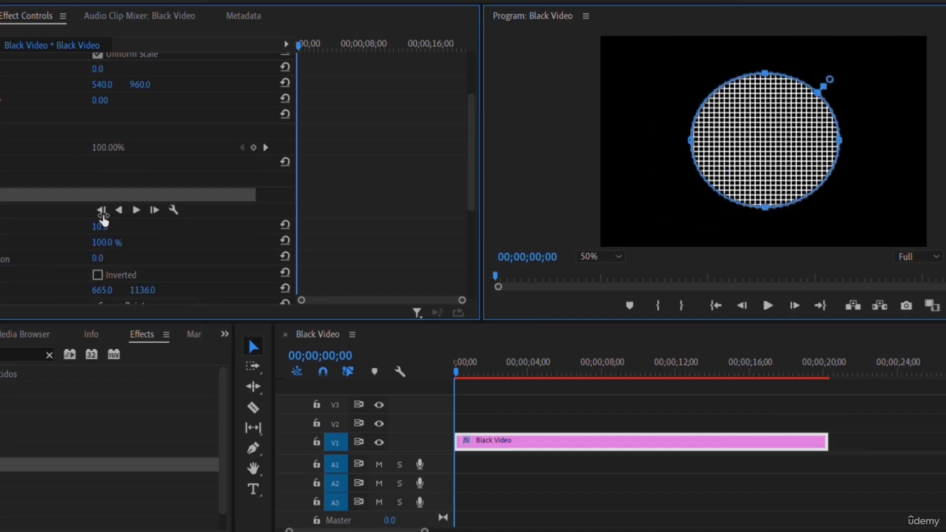
drag(103, 221, 113, 232)
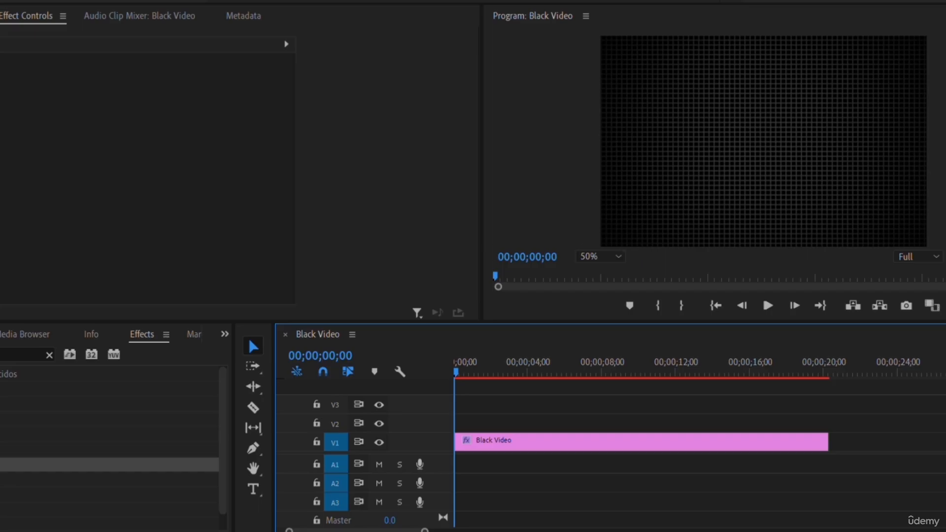
Apply the Ramp effect to the Black Video clip, with a black start colour and a dark red end colour
click(20, 355)
text(corner)
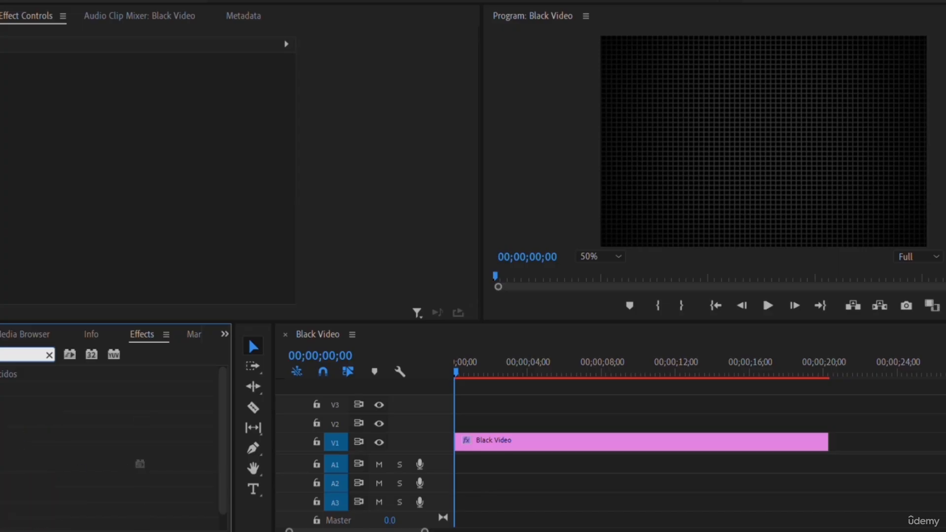
click(515, 438)
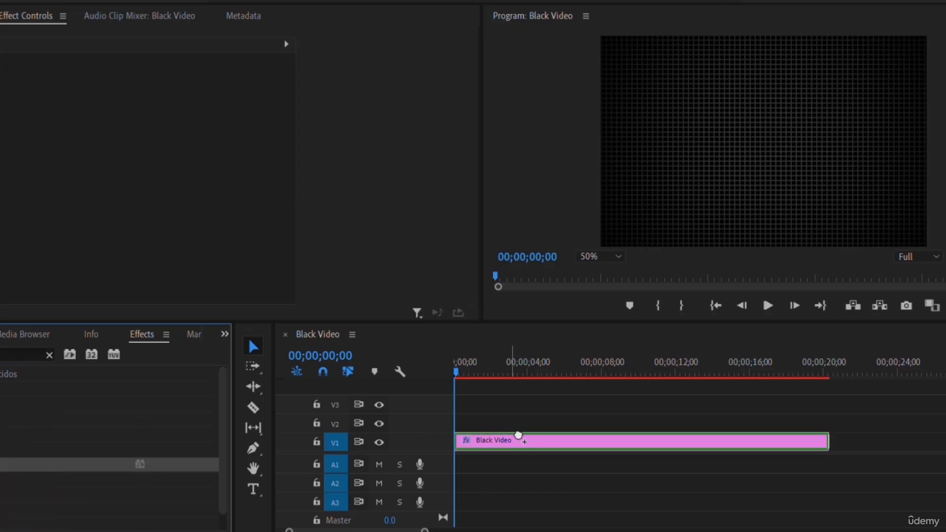
scroll(219, 218, down, 10)
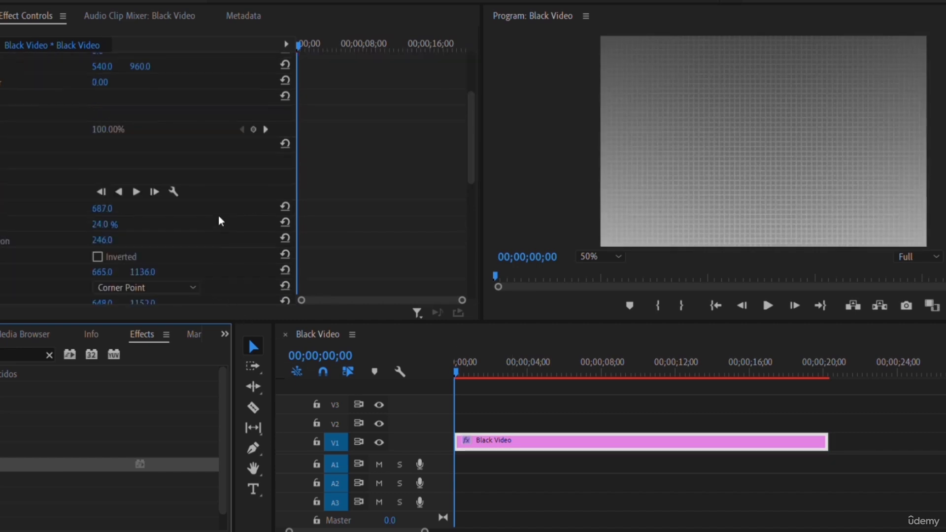
scroll(220, 221, down, 5)
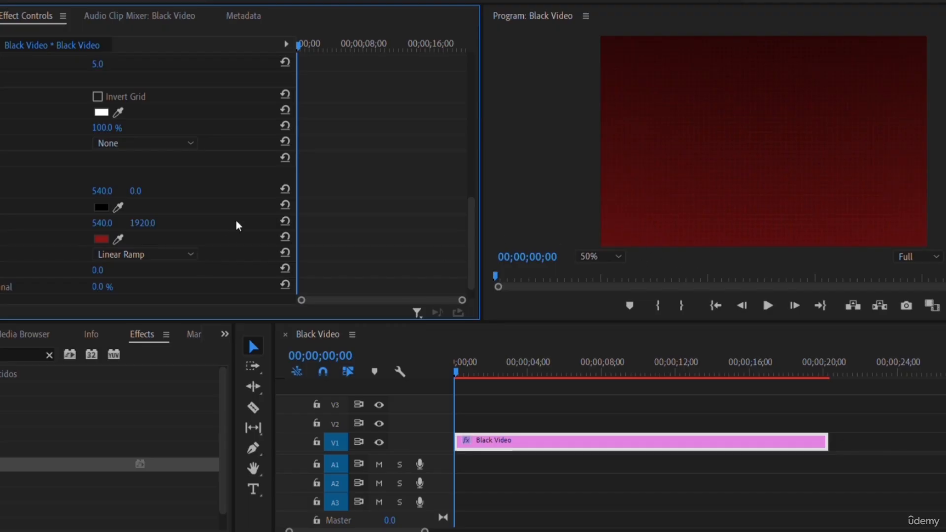
scroll(369, 195, down, 1)
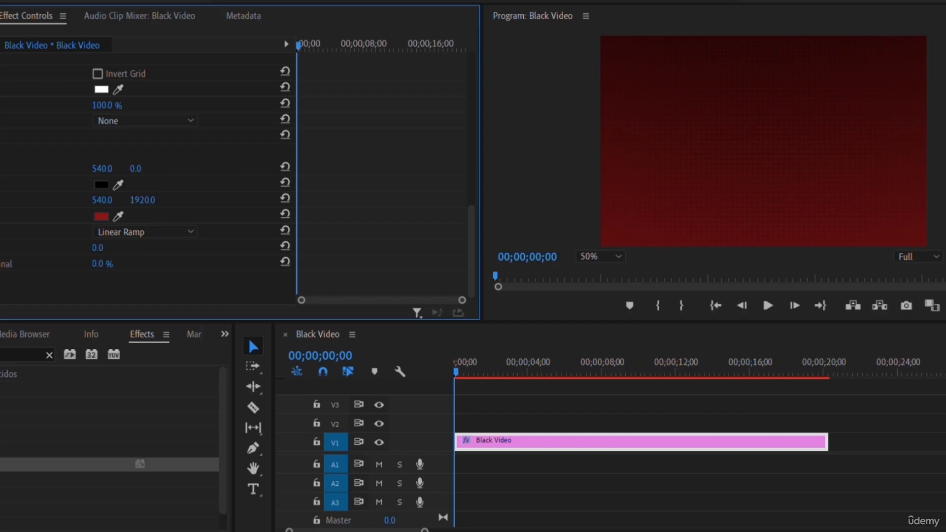
Try the Radial Ramp shape with the Ramp effect's Blend With Original at 60%
click(102, 264)
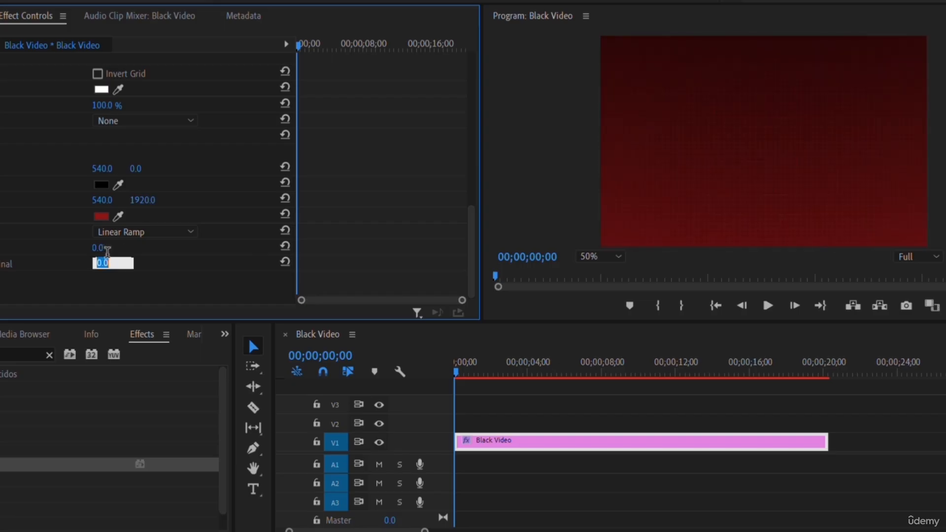
text(30)
key(Return)
click(104, 264)
text(20)
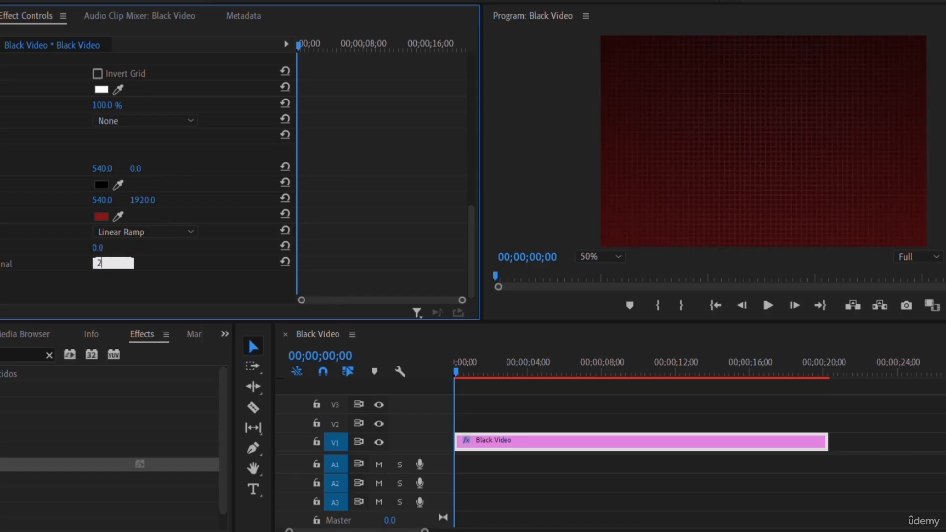
key(Return)
click(140, 234)
click(167, 255)
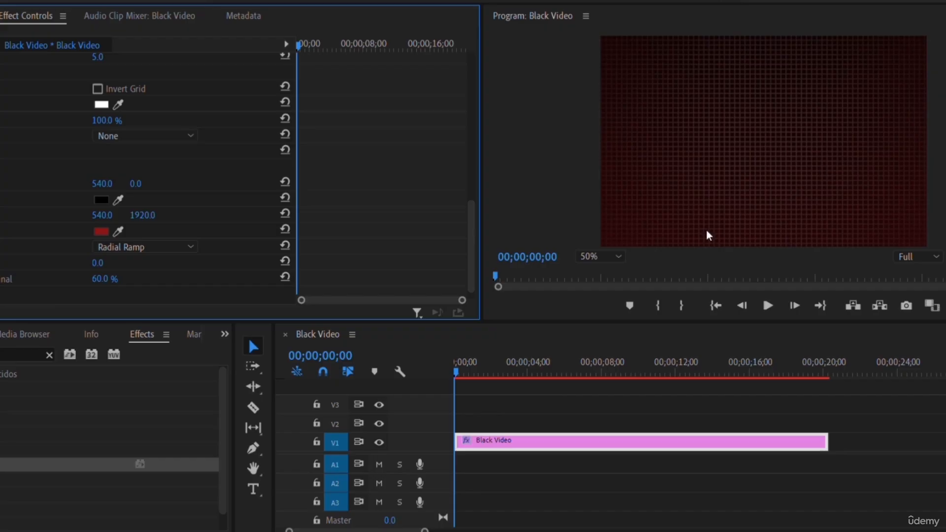
Set the Black Video clip's ramp shape to Linear Ramp and its Blend With Original to 70%
click(453, 375)
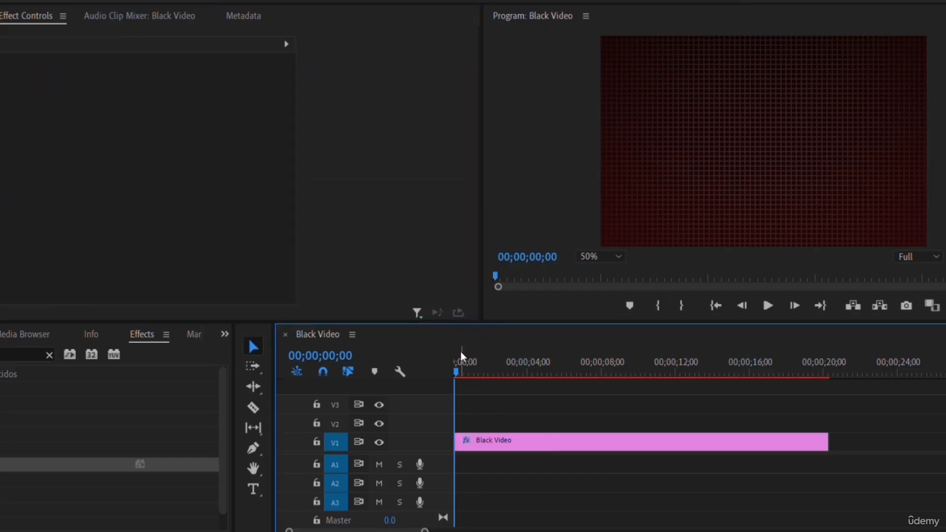
click(486, 440)
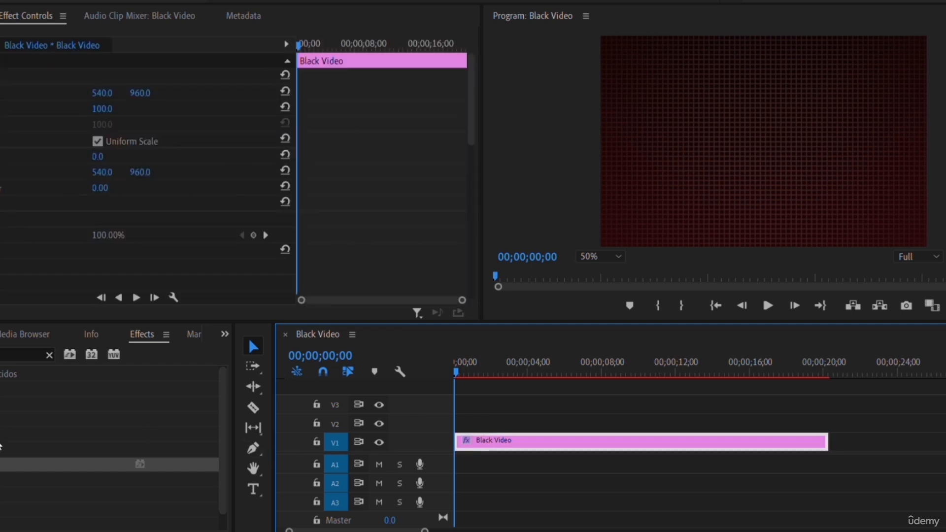
scroll(29, 178, down, 10)
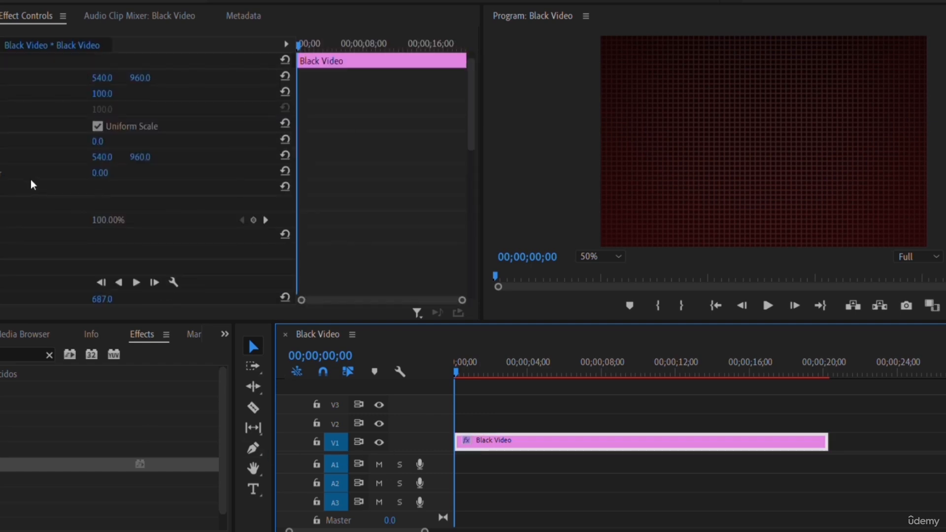
scroll(50, 232, down, 8)
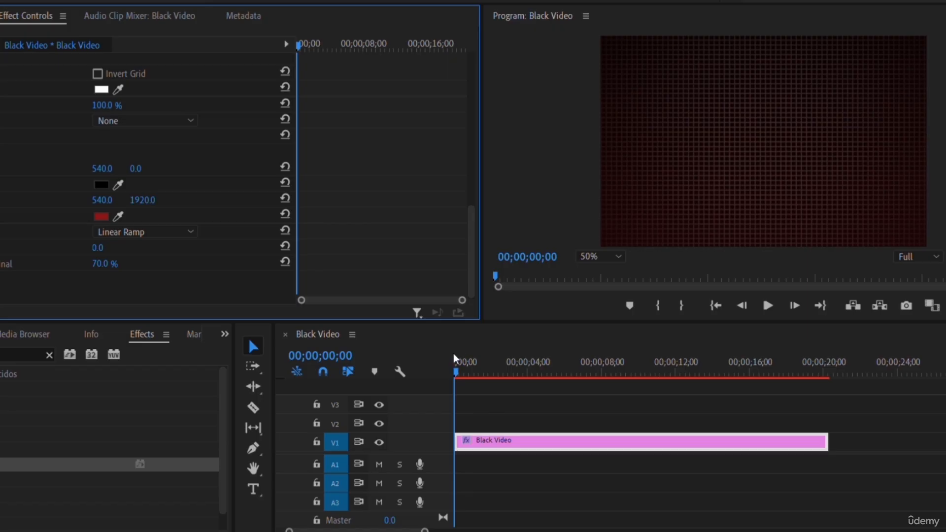
click(491, 446)
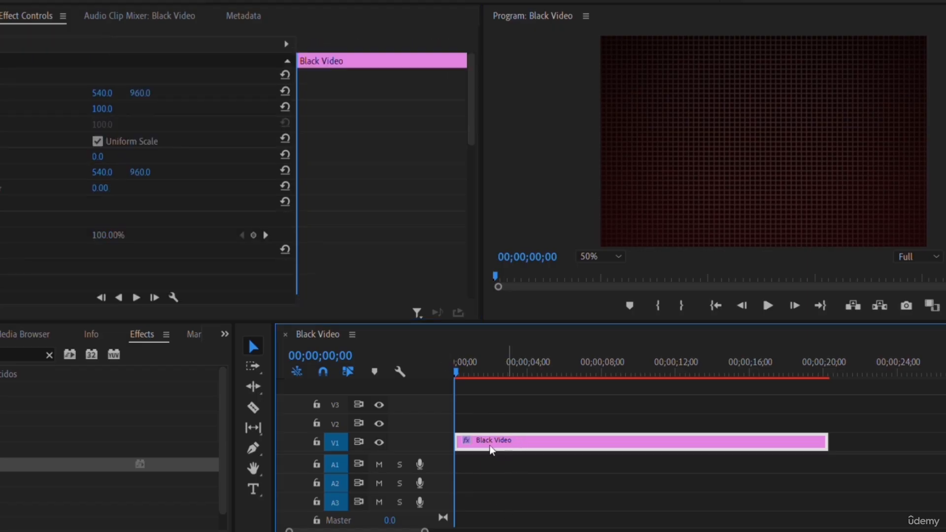
click(477, 464)
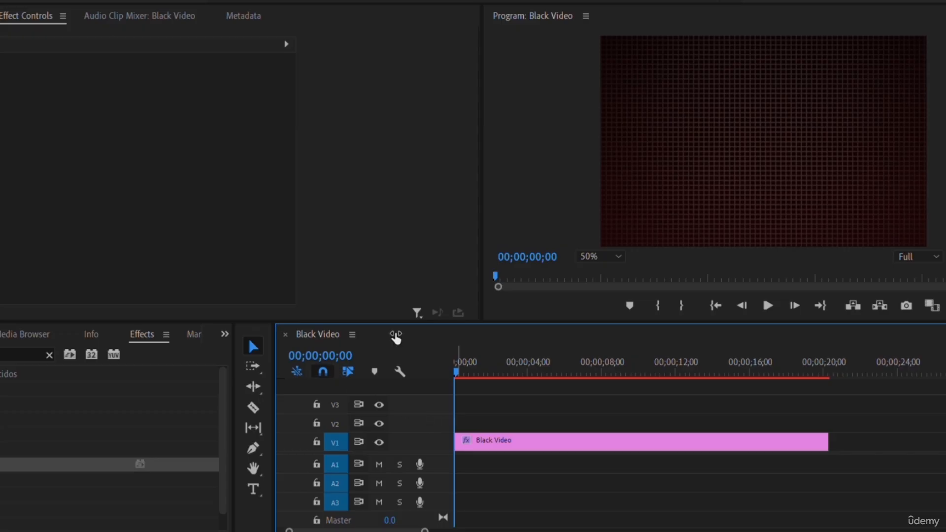
Place the Adobe Premiere Pro logo image on V3 at the sequence start and preview it at 00;00;01;14
click(1, 334)
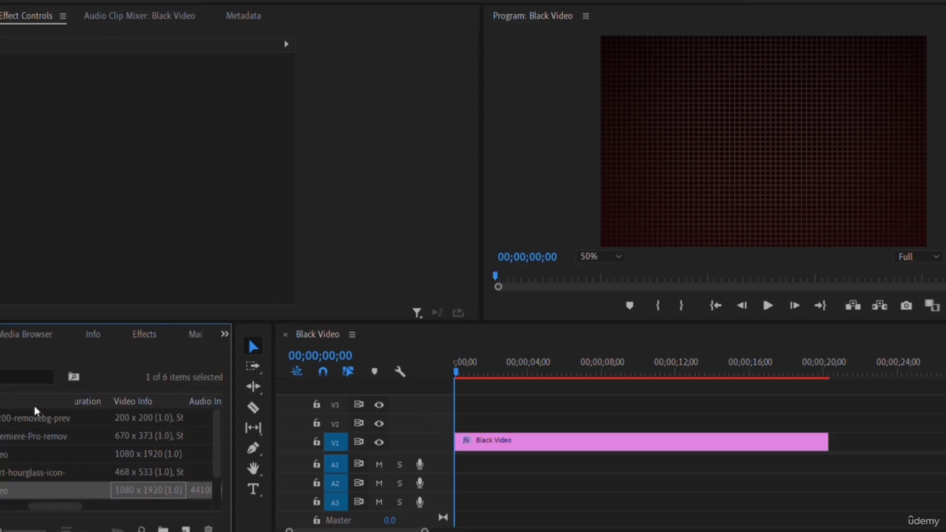
click(12, 428)
drag(11, 422, 466, 400)
click(481, 346)
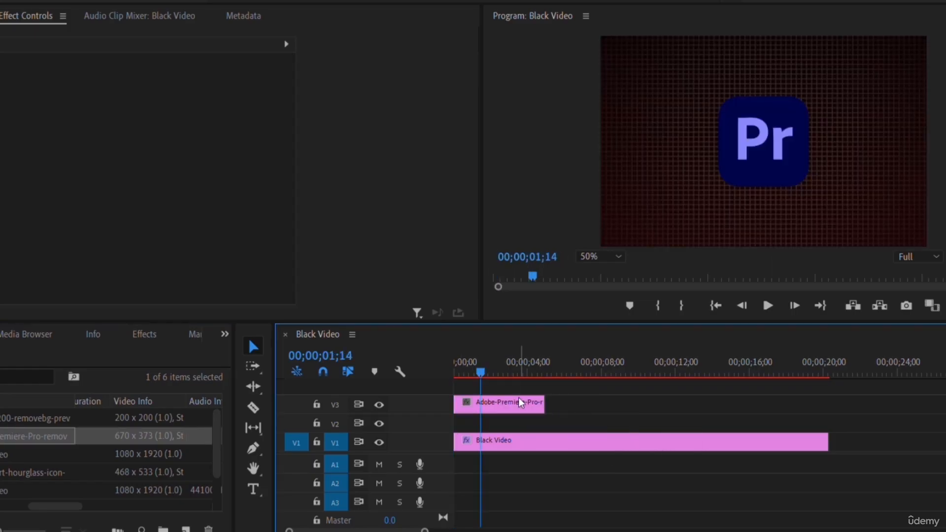
Scale the Adobe Premiere Pro logo clip on V3 down to 58
click(486, 402)
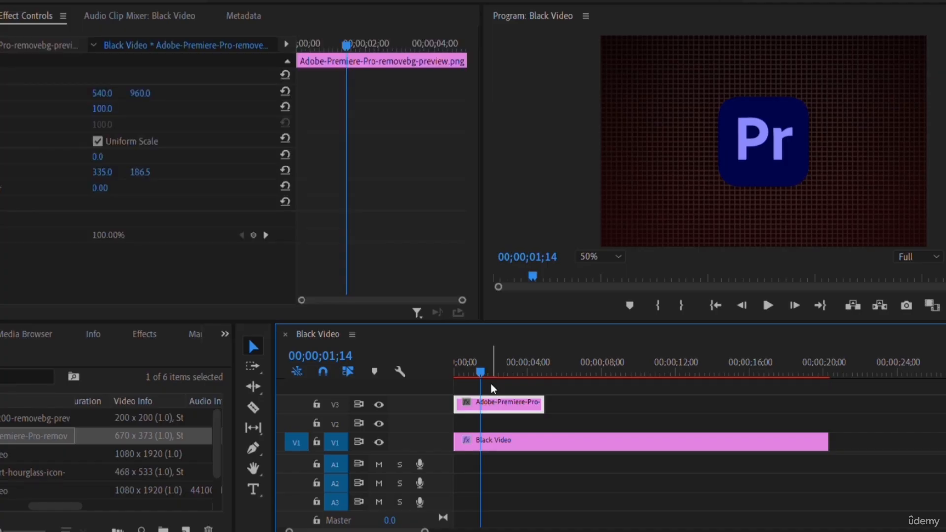
click(101, 108)
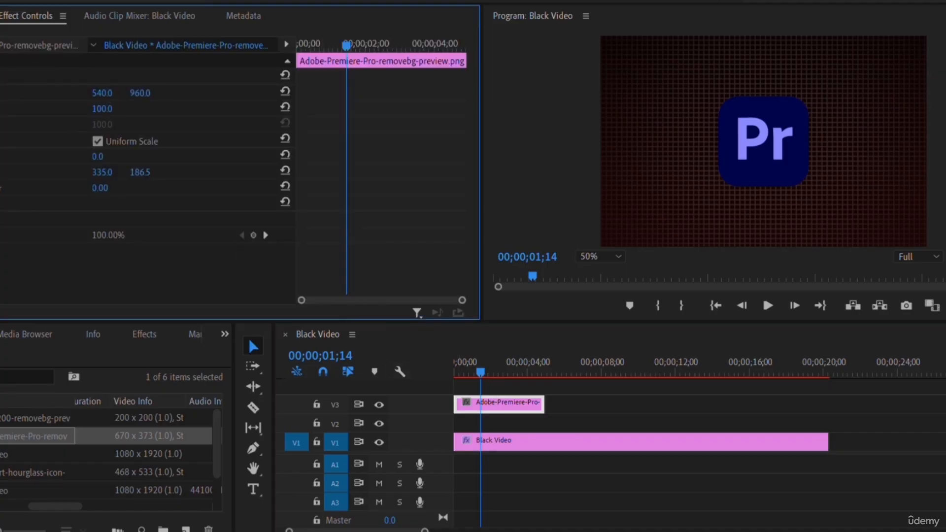
text(74)
key(Return)
drag(100, 109, 89, 109)
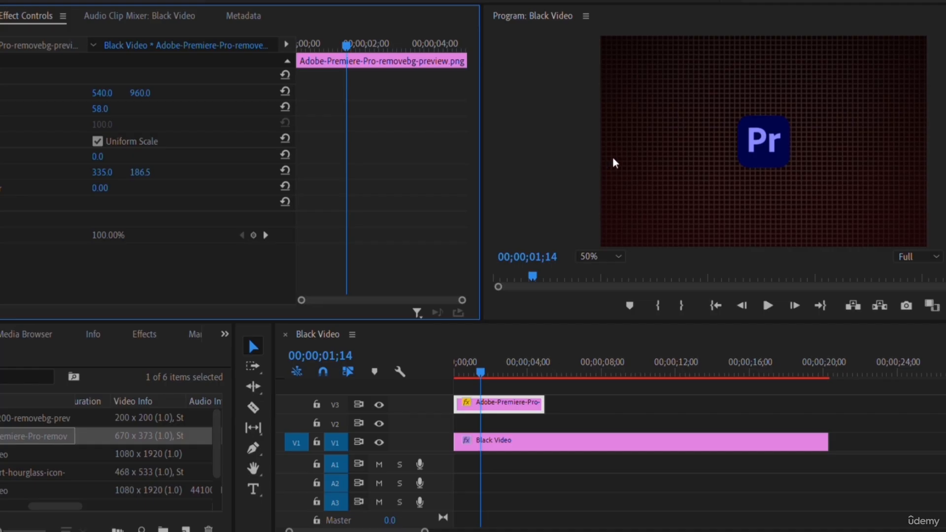
click(614, 161)
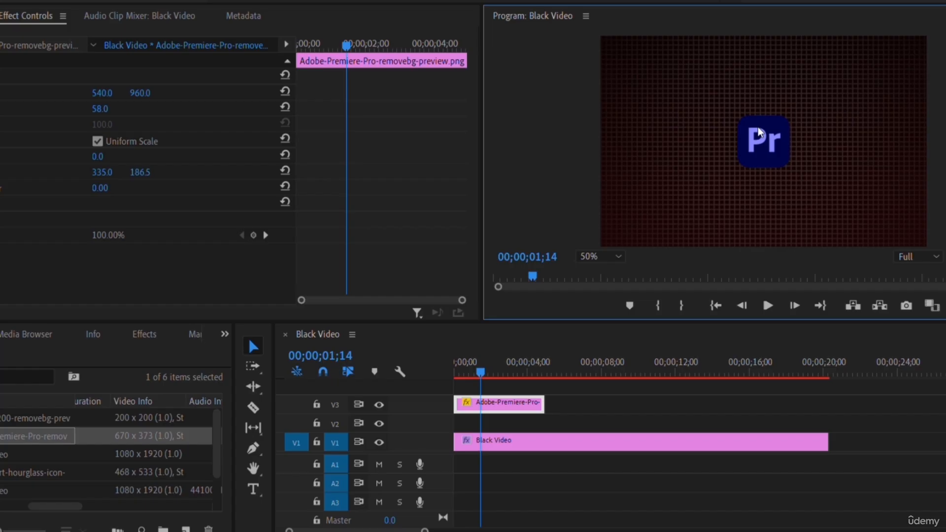
Apply a Drop Shadow to the logo clip as a blue glow with 100% opacity, distance 0 and softness 509
key(shift+7)
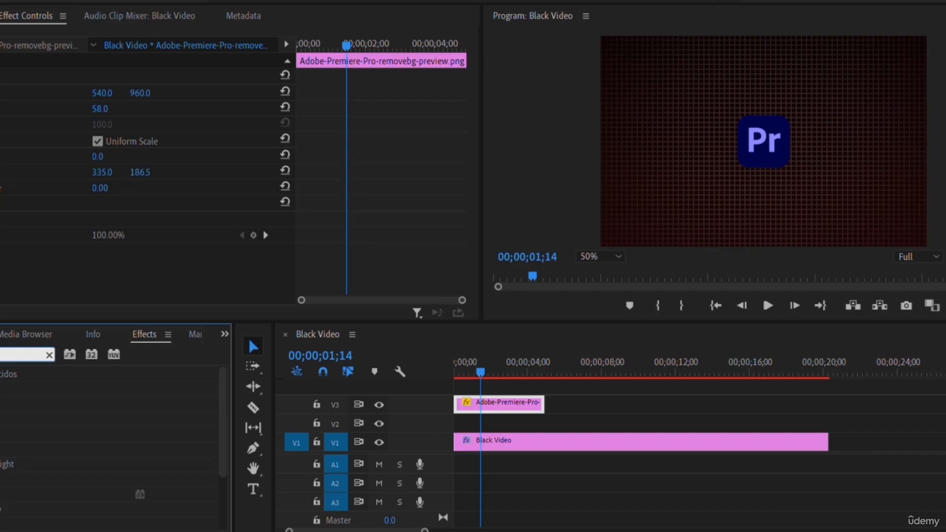
drag(49, 494, 476, 396)
scroll(402, 166, down, 3)
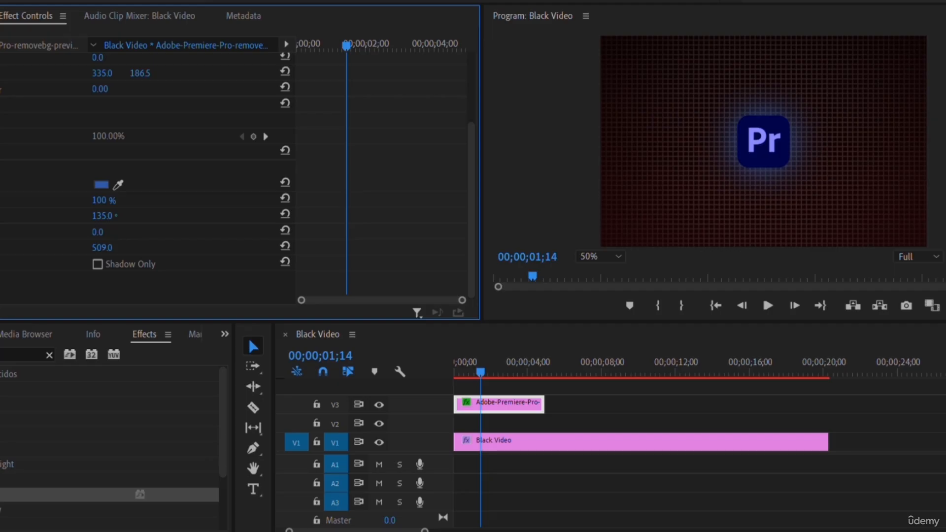
Find the Transform effect and apply it to the logo clip on V3
click(15, 355)
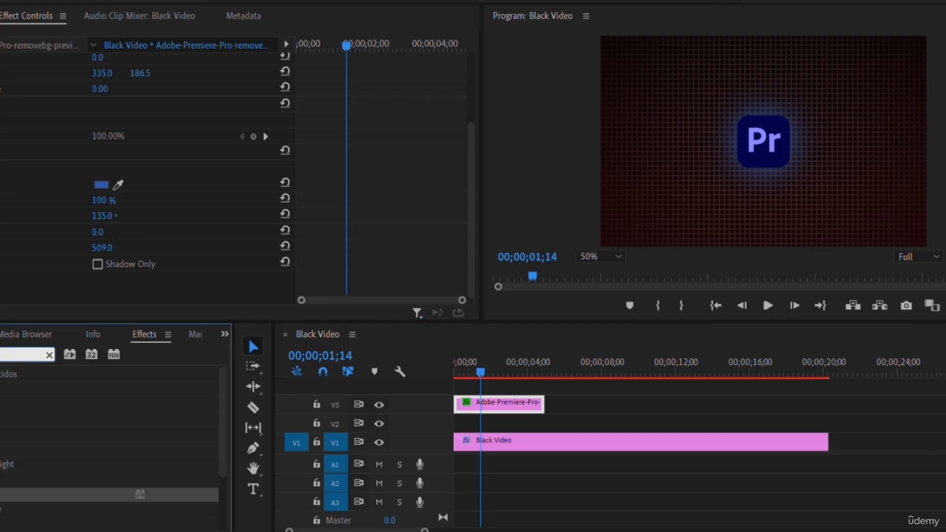
text(transform)
drag(3, 465, 480, 394)
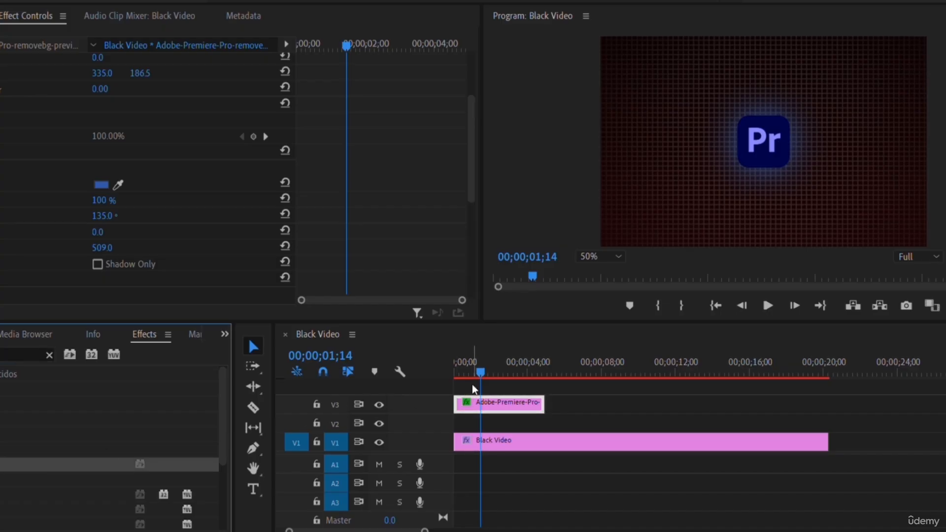
Recentre the logo at the sequence start by setting the Transform effect's Position to 94, -67.5
key(Home)
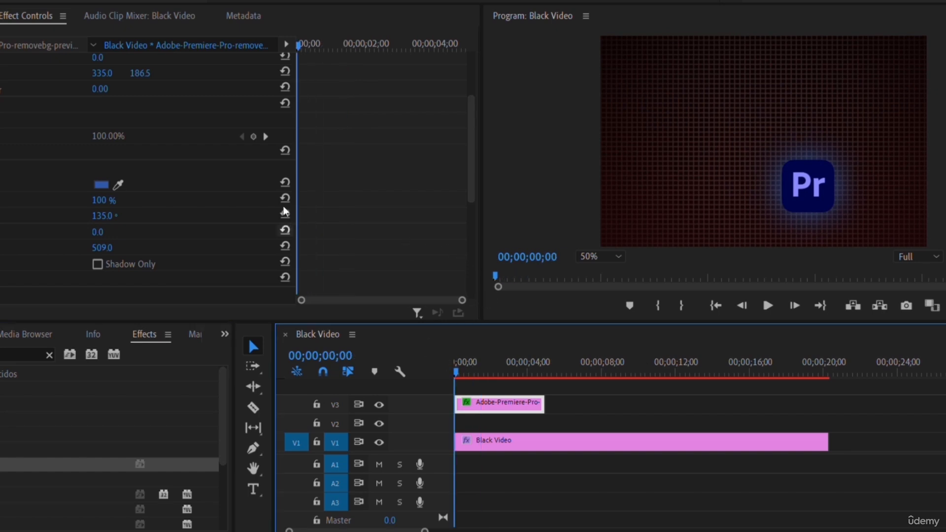
scroll(258, 176, down, 5)
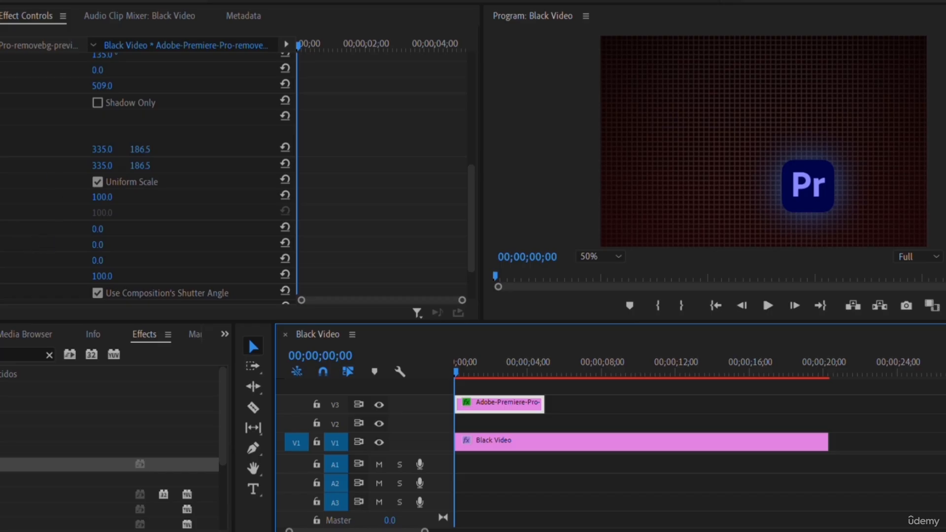
scroll(188, 177, down, 1)
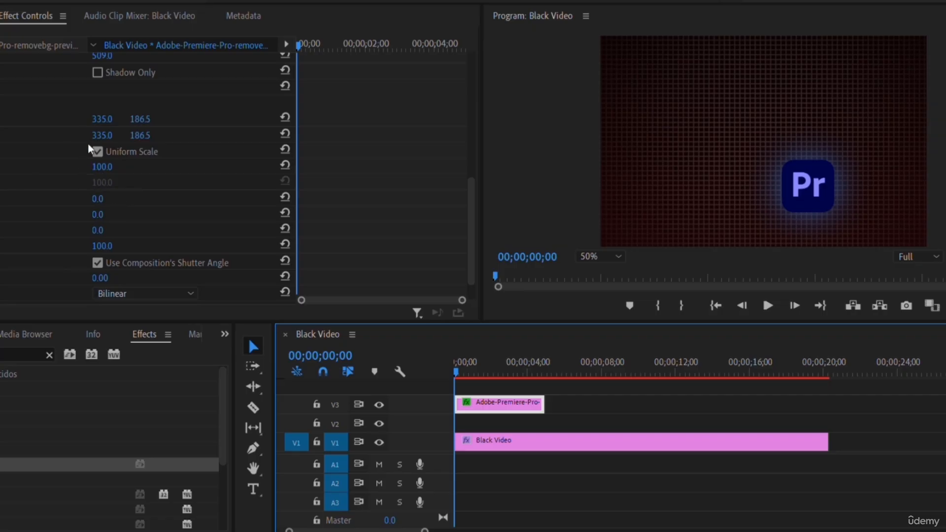
drag(103, 136, 61, 135)
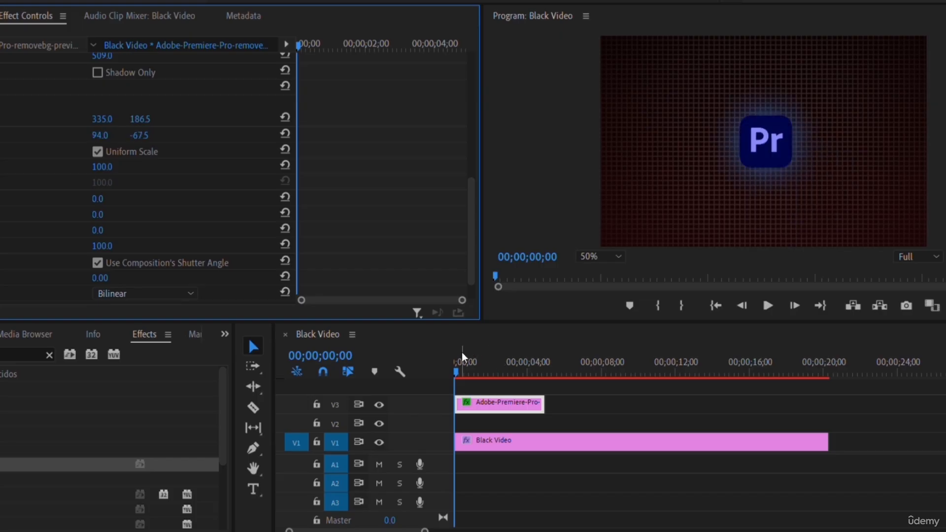
Add keyframes for the Transform effect's Position and Opacity at 00;00;01;04
click(452, 355)
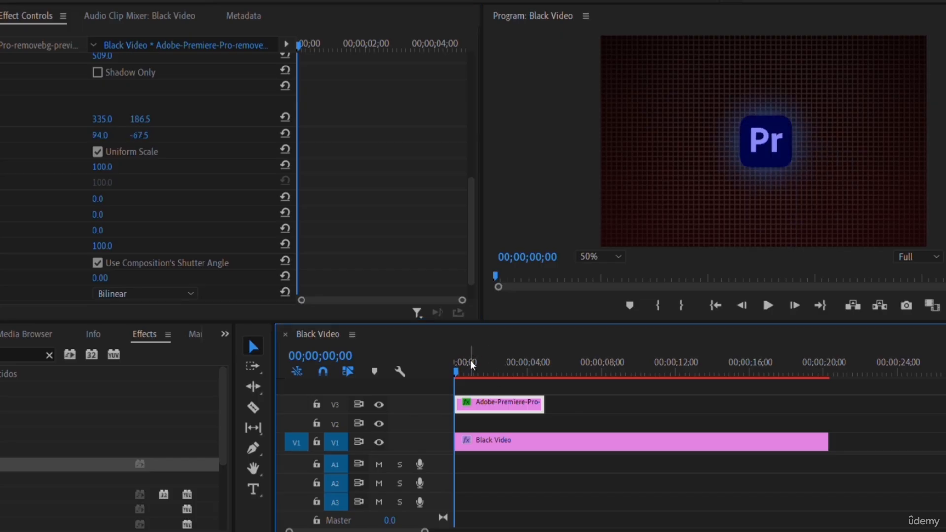
drag(454, 352, 475, 356)
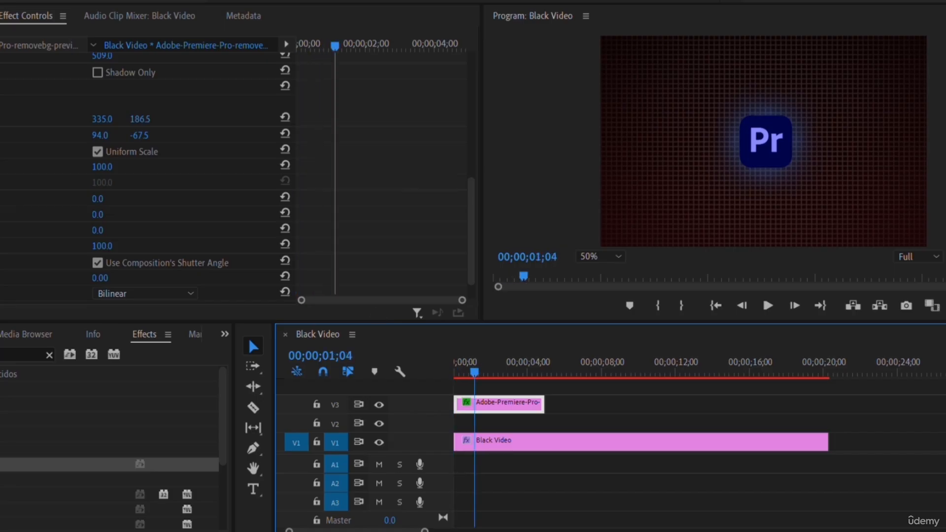
click(1, 135)
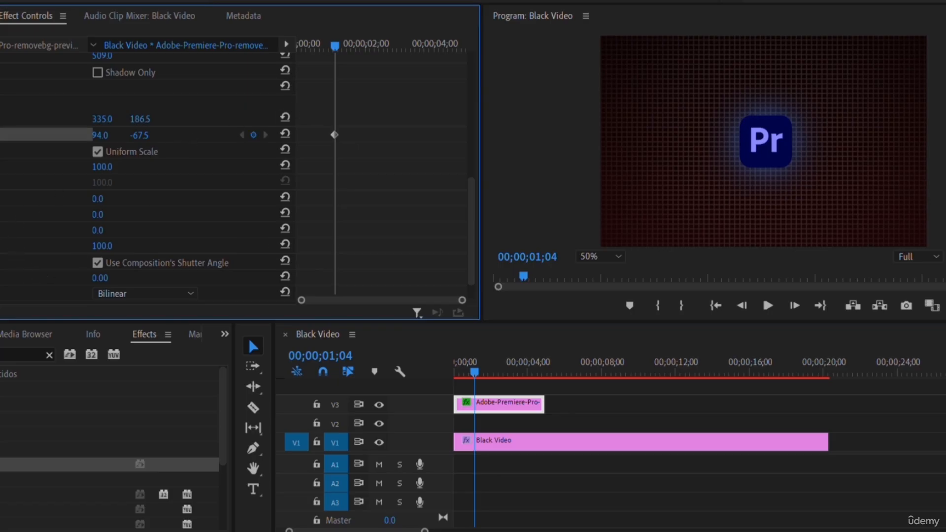
click(1, 245)
Keyframe the Transform effect at 00;00;00;00 with the vertical Position at 862.5 and Opacity at 0
drag(335, 45, 297, 44)
click(162, 126)
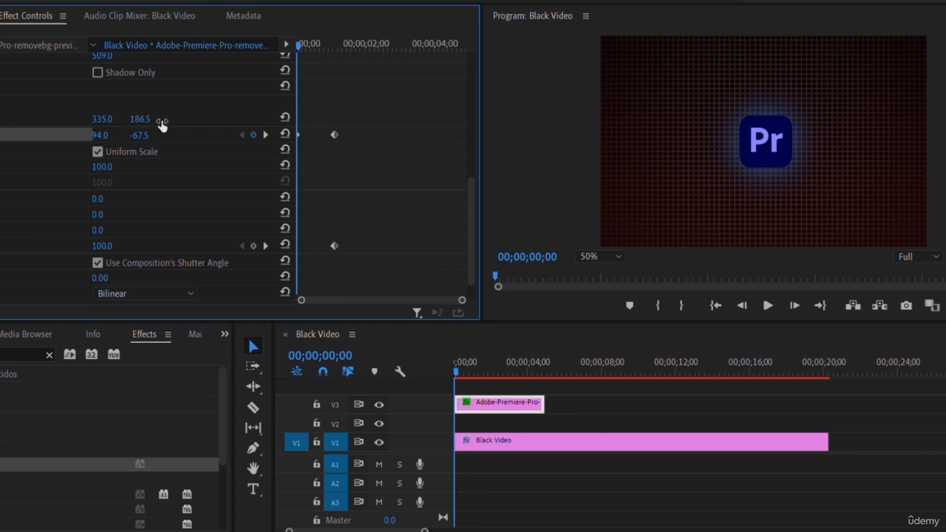
click(139, 136)
text(862.5)
key(Return)
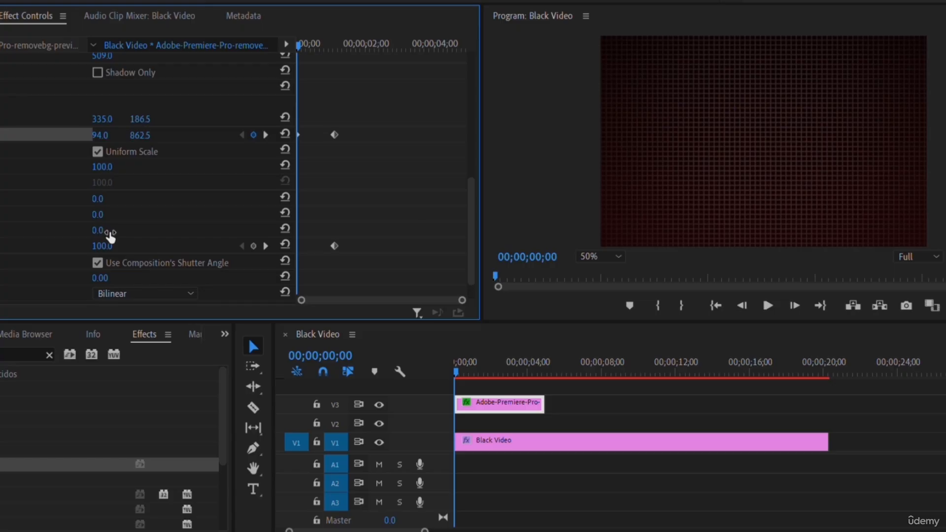
drag(109, 241, 54, 242)
Ease the Transform position keyframes, shaping the velocity curve so it peaks near the clip's start and slows gradually into the last keyframe
click(1, 135)
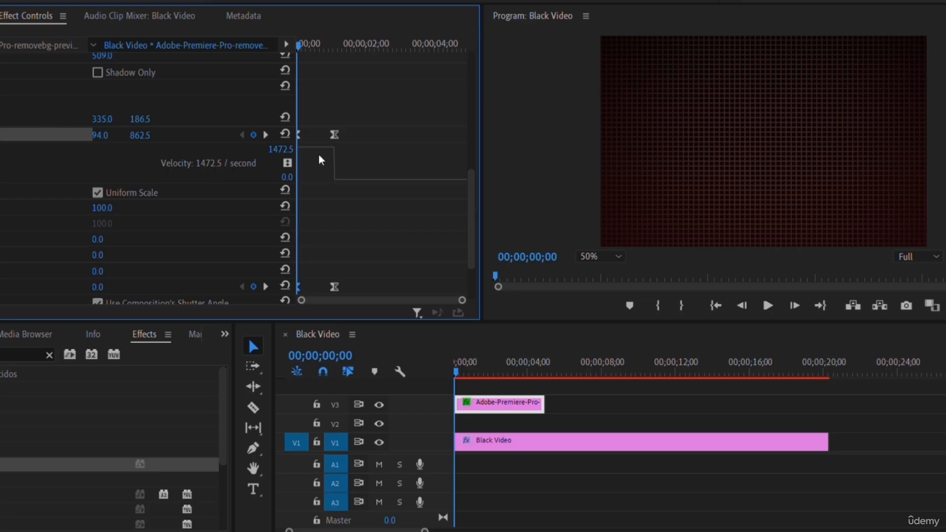
click(334, 134)
click(335, 134)
drag(335, 145, 309, 171)
drag(300, 174, 301, 181)
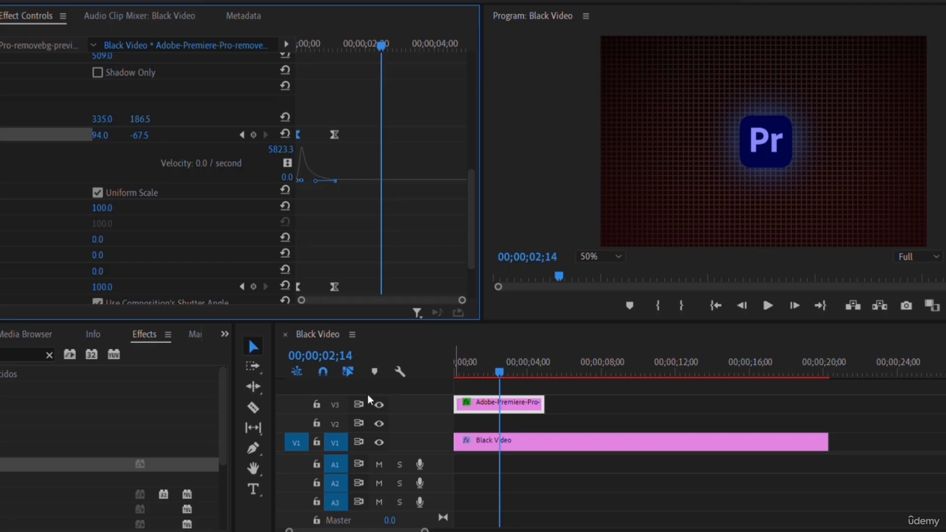
Raise the Transform effect's Shutter Angle for motion blur and return the playhead to the sequence start
scroll(321, 213, down, 3)
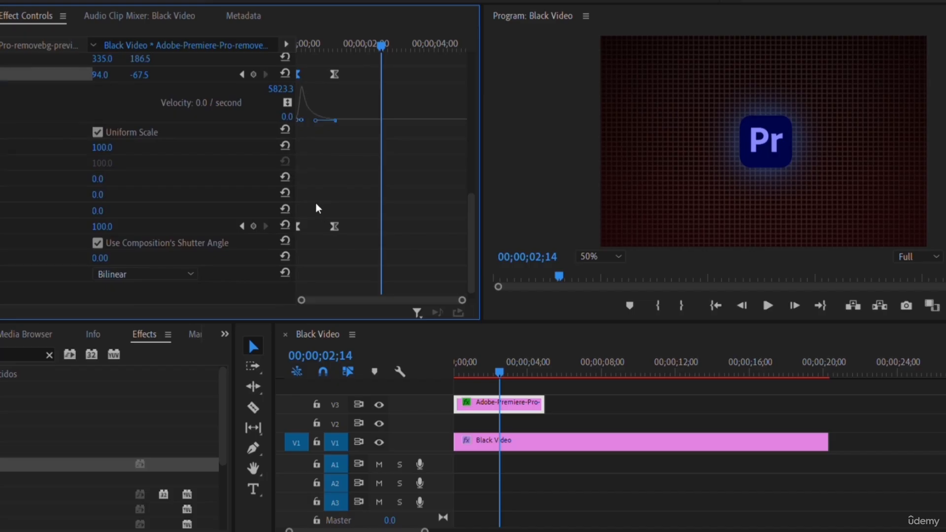
scroll(315, 206, down, 1)
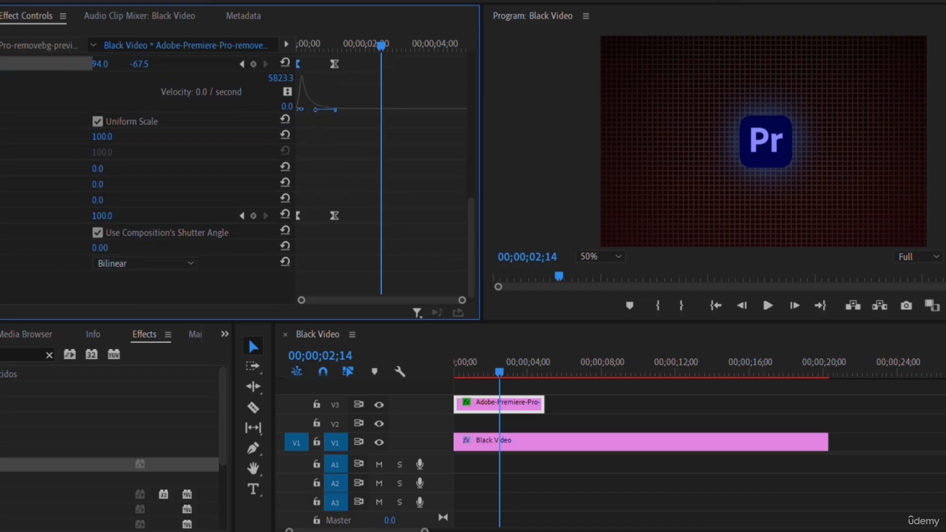
click(0, 248)
drag(0, 275, 47, 266)
drag(498, 366, 442, 365)
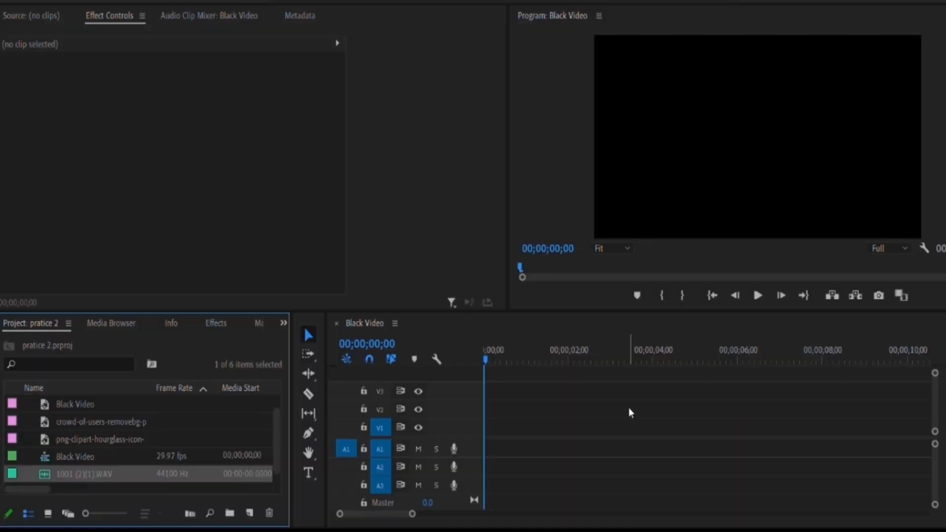
Place the 1001 (2)(1).WAV audio on A1 at the sequence start and open it in the Source monitor
scroll(184, 460, right, 3)
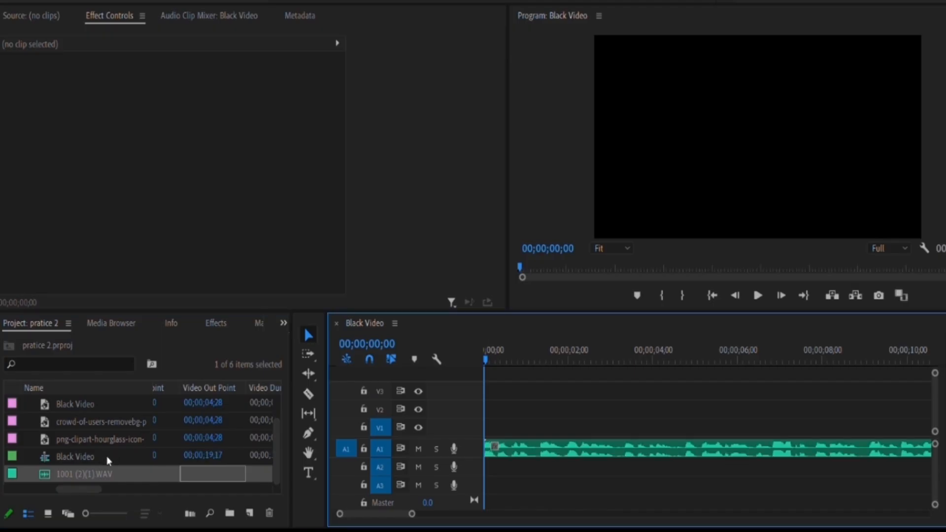
click(108, 473)
key(Tab)
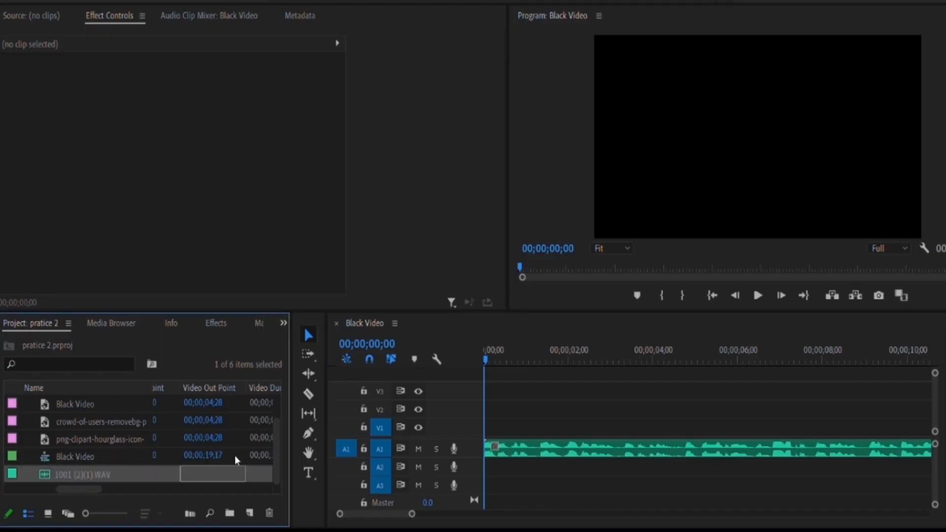
key(Tab)
key(Tab)
click(89, 468)
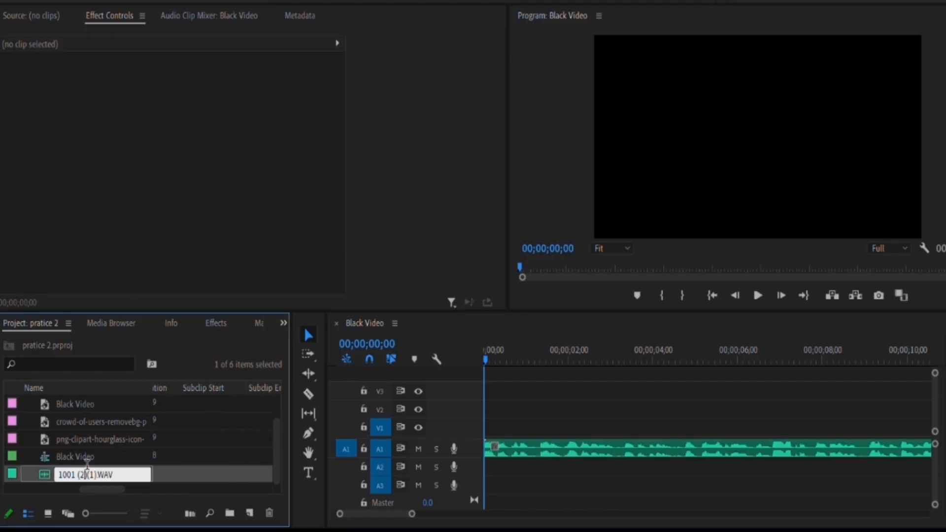
click(30, 17)
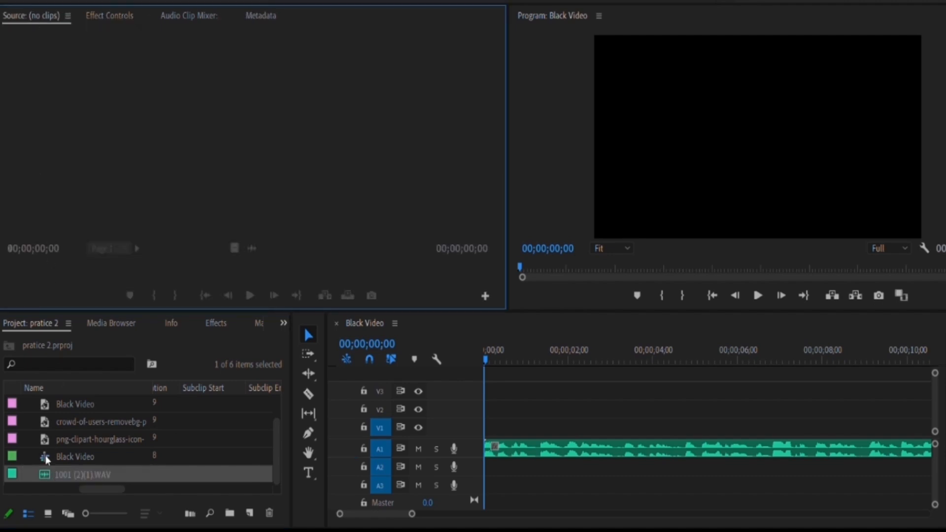
double_click(62, 468)
double_click(44, 473)
drag(45, 473, 533, 438)
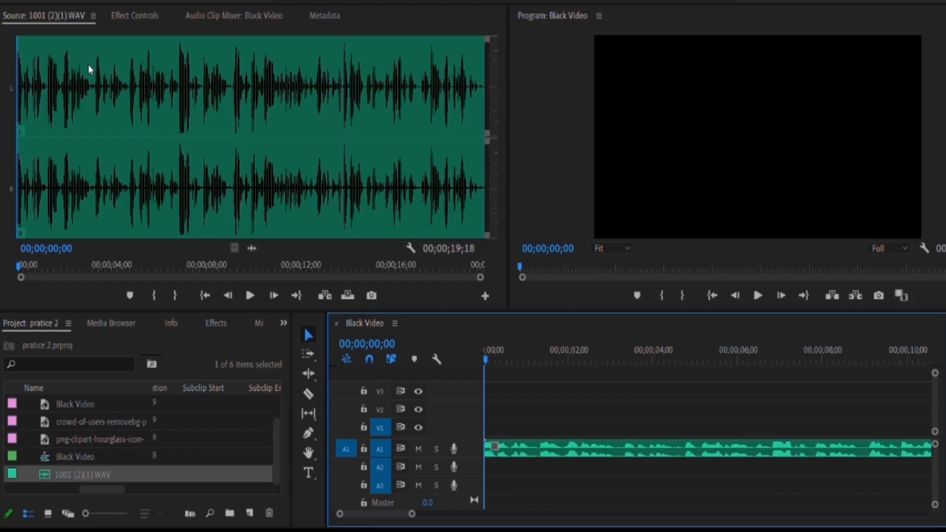
Play the audio on A1 from the sequence start to listen to it, and return the playhead to 00;00;00;00
key(space)
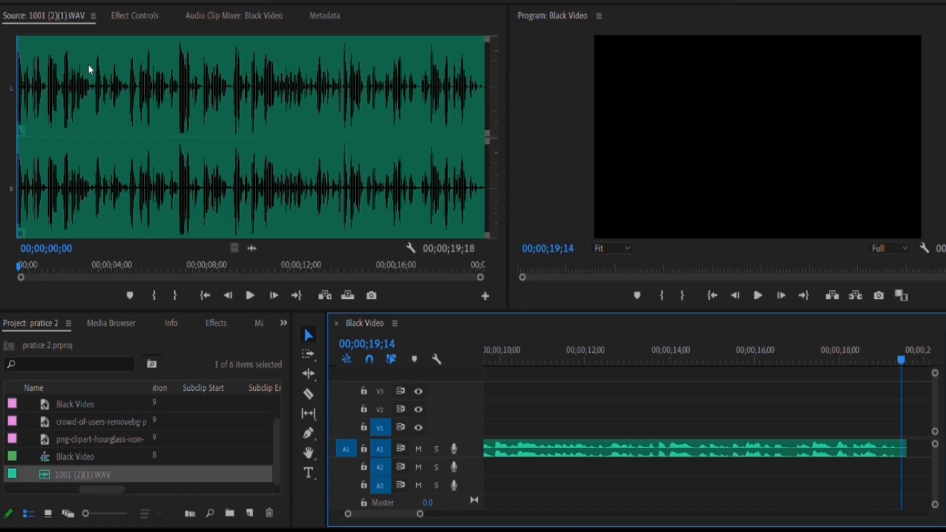
key(Home)
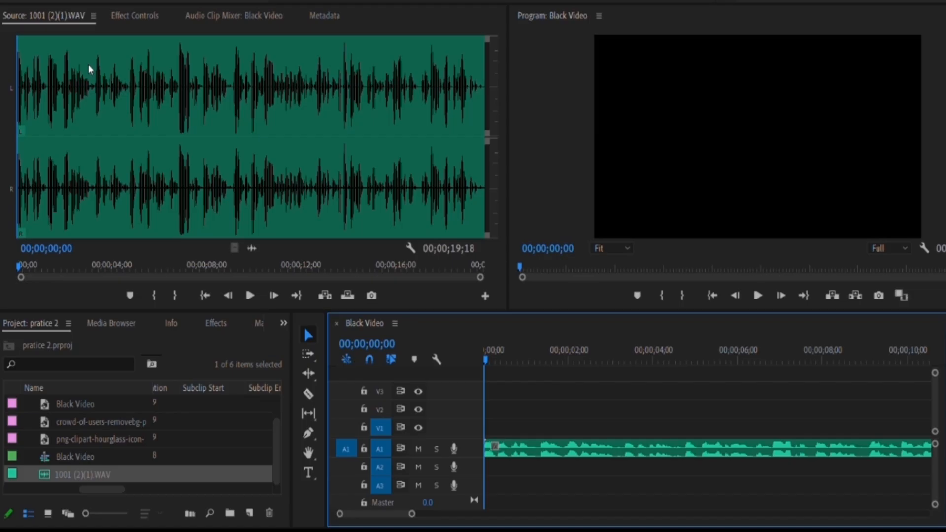
key(space)
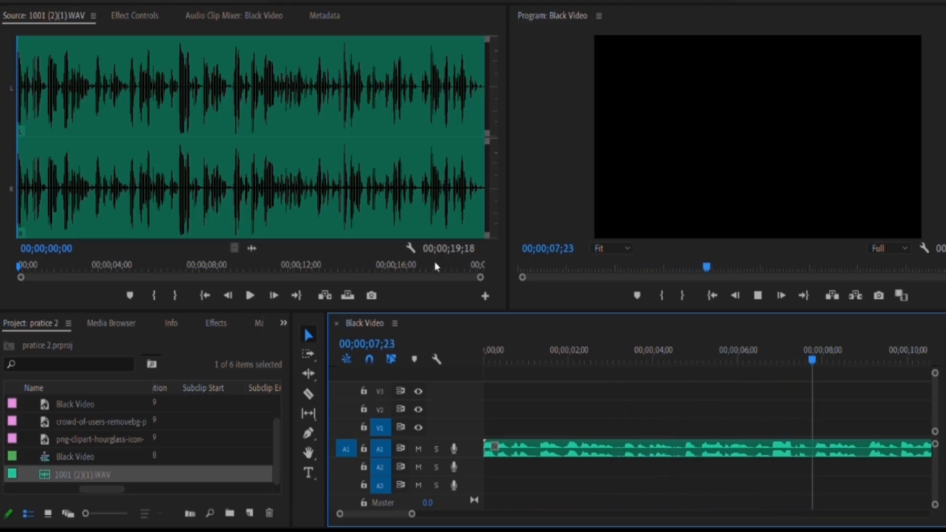
key(space)
key(Home)
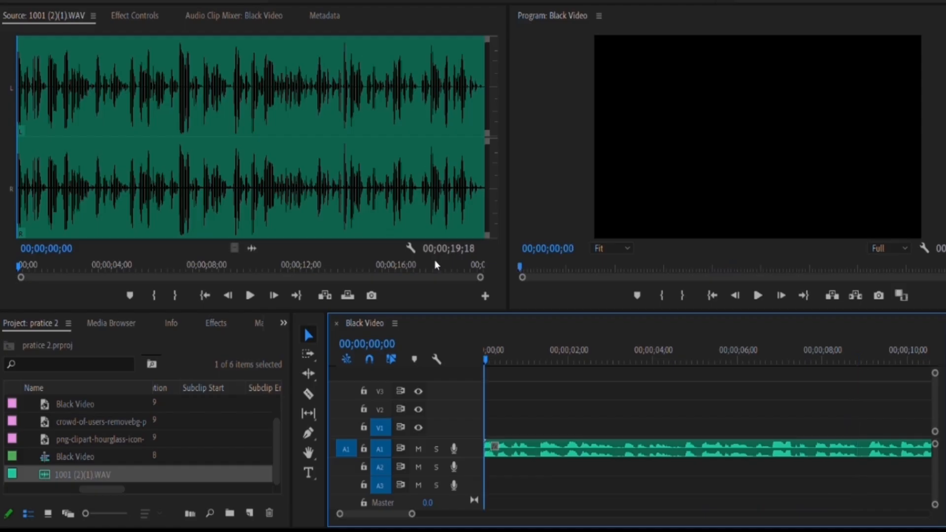
Draw a large circle in the middle of the frame with the Ellipse tool at the sequence start
key(shift+5)
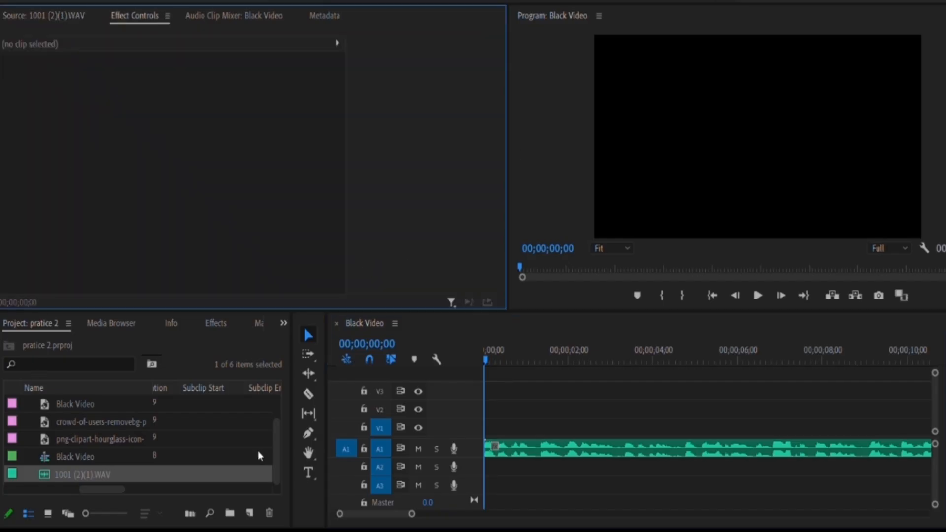
click(308, 433)
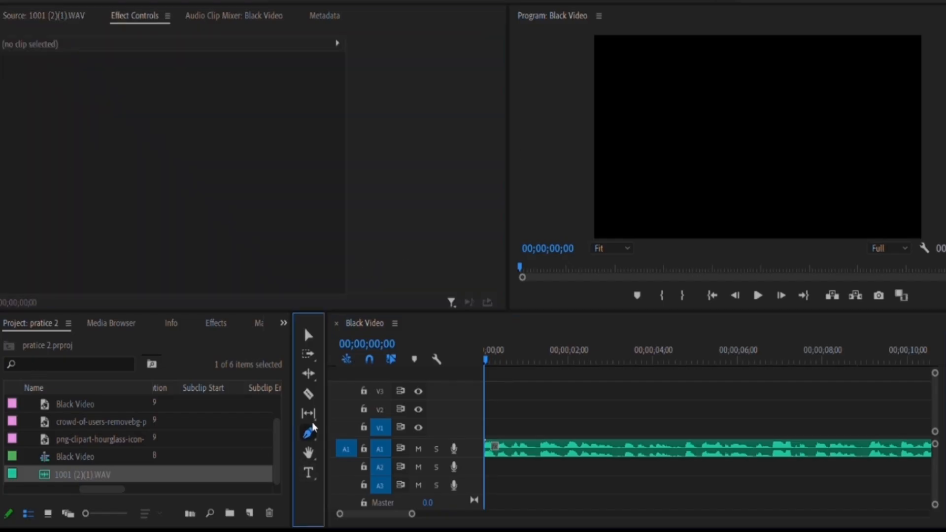
click(341, 447)
click(341, 447)
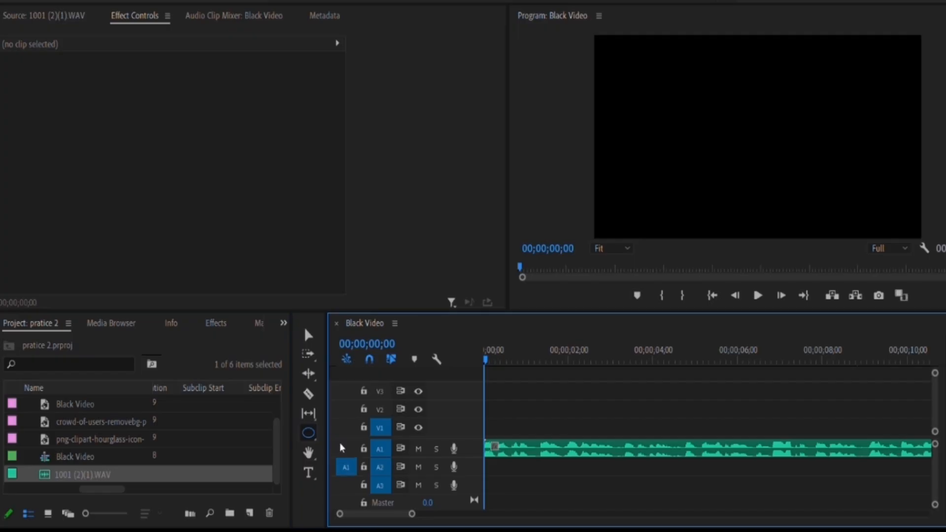
drag(666, 69, 813, 218)
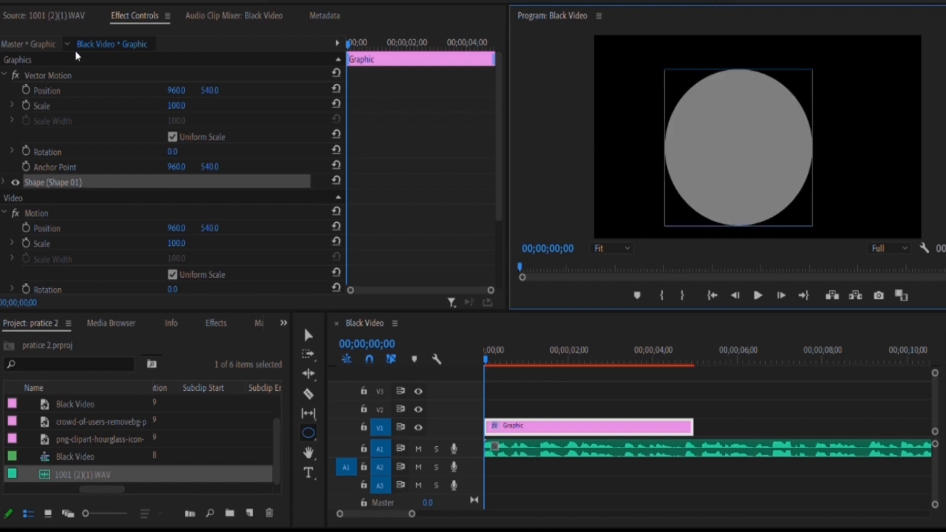
Turn off the circle's fill and enable a white stroke with a width of 73 so it becomes a ring
scroll(75, 227, down, 2)
scroll(75, 227, up, 1)
click(5, 155)
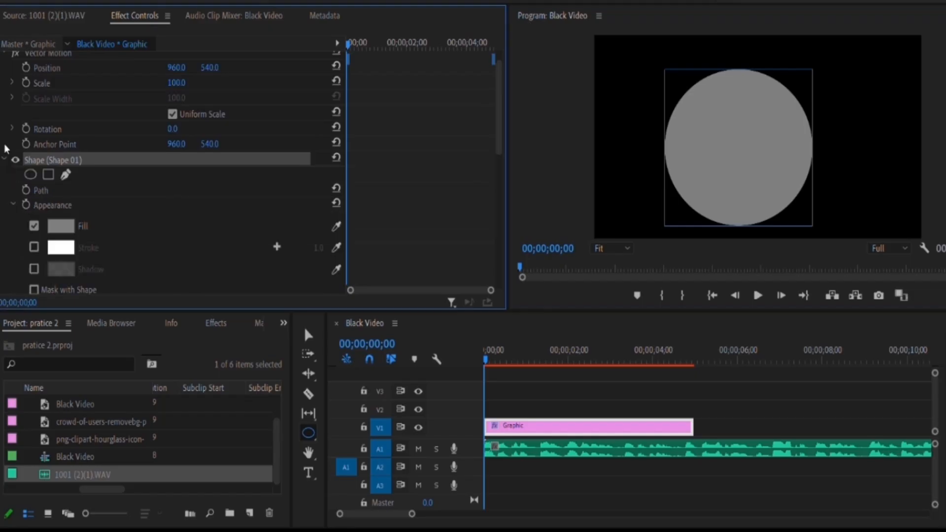
click(33, 226)
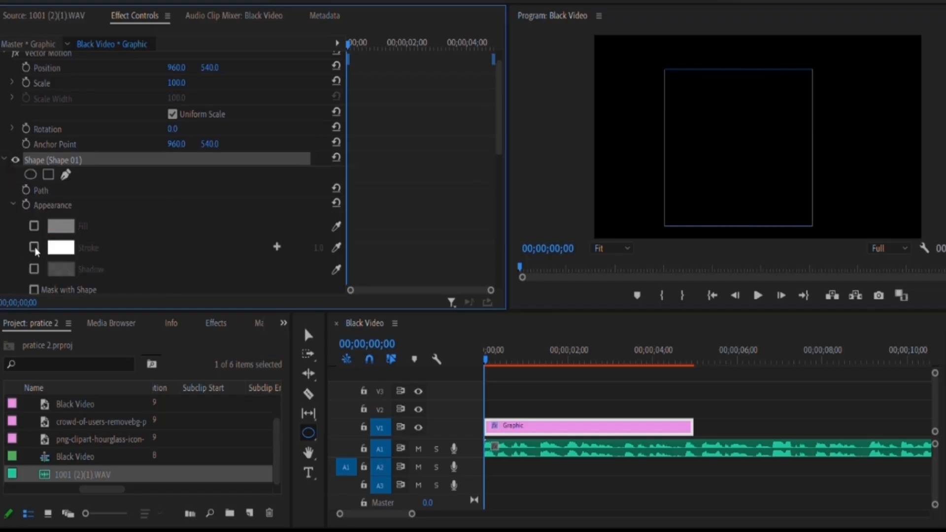
click(33, 247)
drag(318, 247, 354, 248)
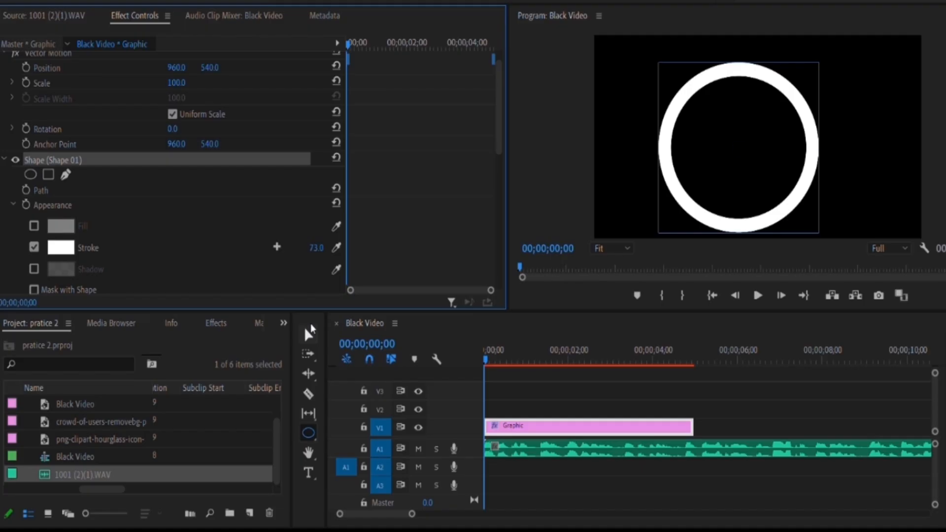
click(310, 331)
Find the Clock Wipe transition and apply it to the start of the Graphic clip on V1
click(216, 323)
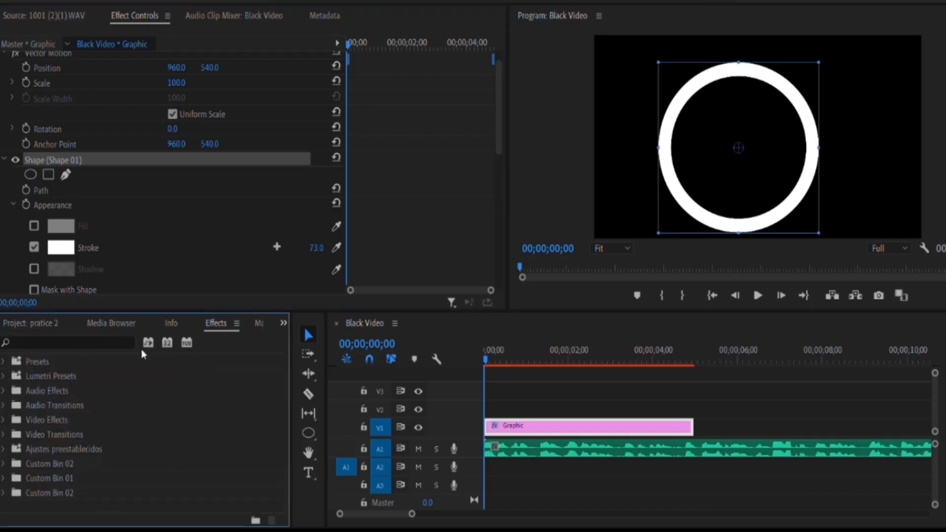
click(83, 340)
text(clockwise)
click(75, 339)
key(BackSpace)
key(BackSpace)
key(BackSpace)
key(BackSpace)
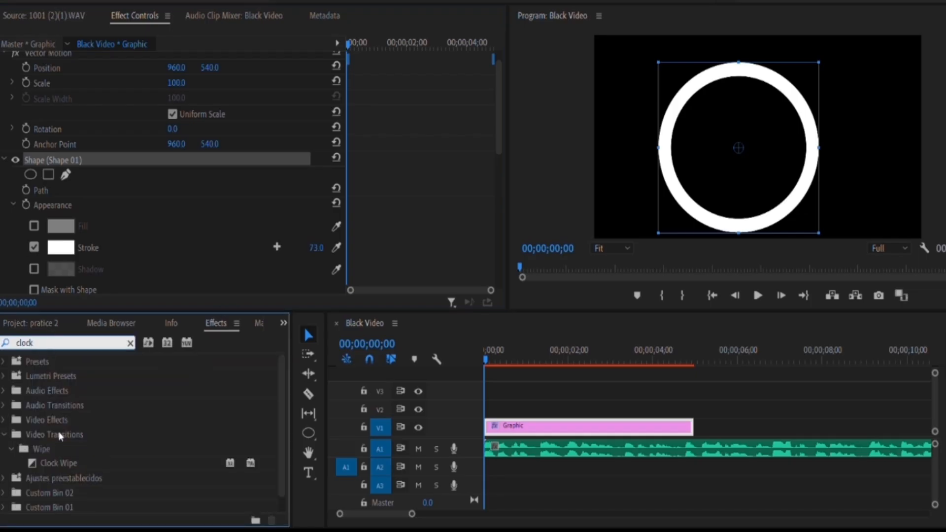
drag(69, 462, 486, 429)
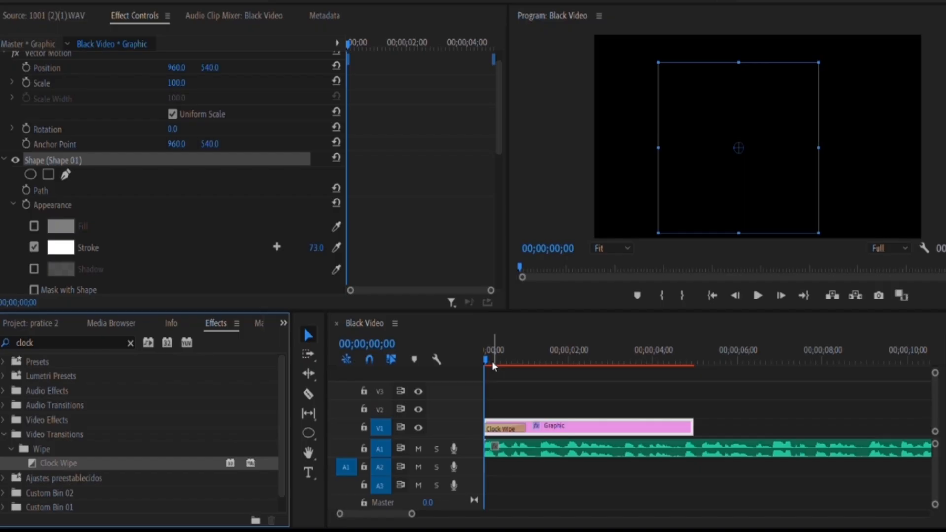
Set the ring's Vector Motion scale to 79, position to 1058, 504 and anchor point to 910, 562, and preview the wipe
key(space)
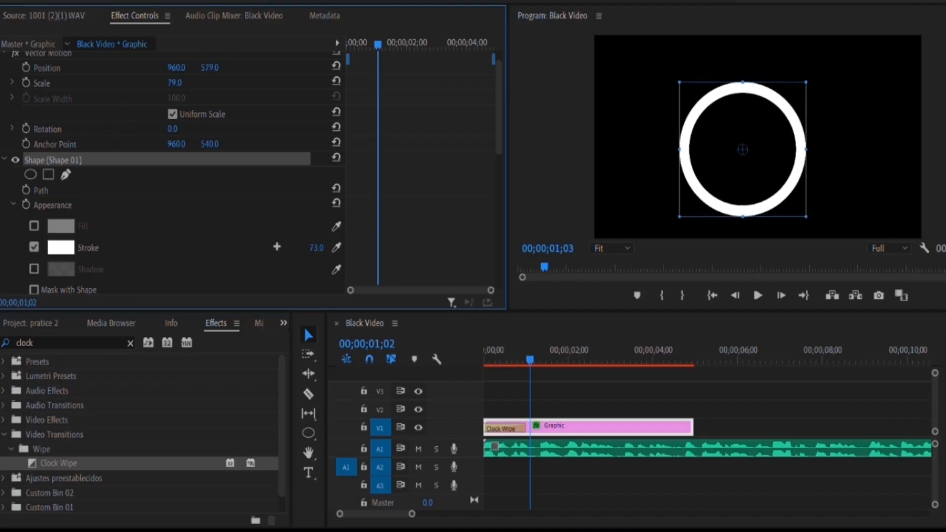
drag(210, 67, 165, 68)
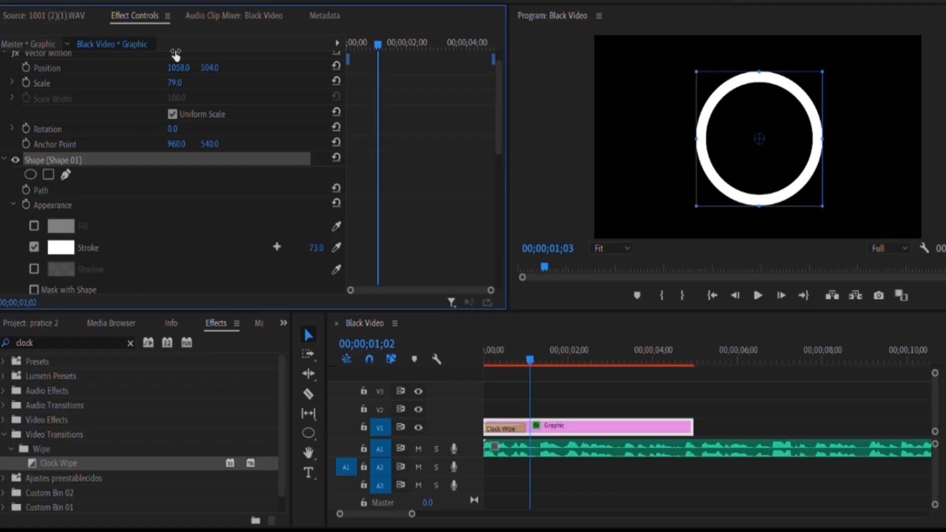
drag(209, 144, 226, 144)
drag(179, 144, 150, 144)
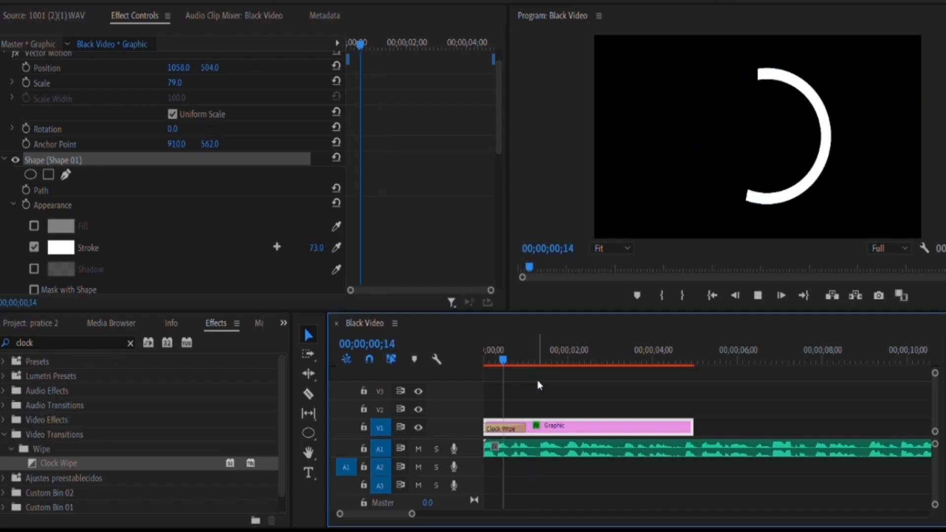
key(space)
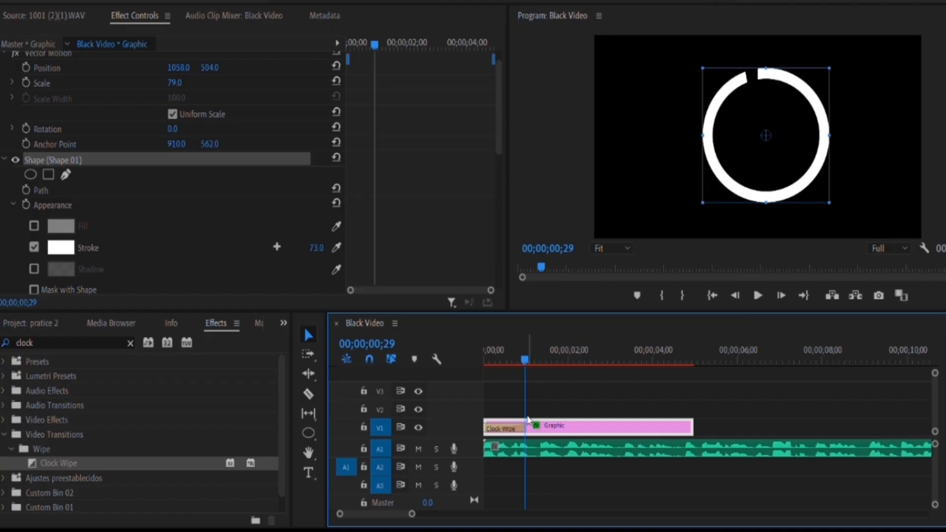
Shorten the Clock Wipe transition to 00;00;00;25 and play the sequence start to check the faster reveal
mouse_move(528, 421)
mouse_down()
mouse_move(520, 423)
mouse_move(576, 427)
mouse_move(521, 427)
mouse_up()
click(487, 345)
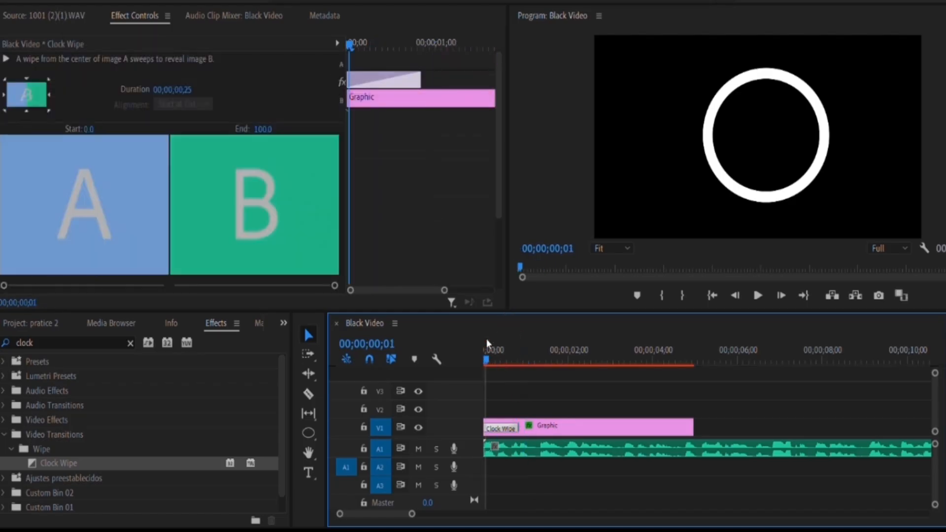
key(space)
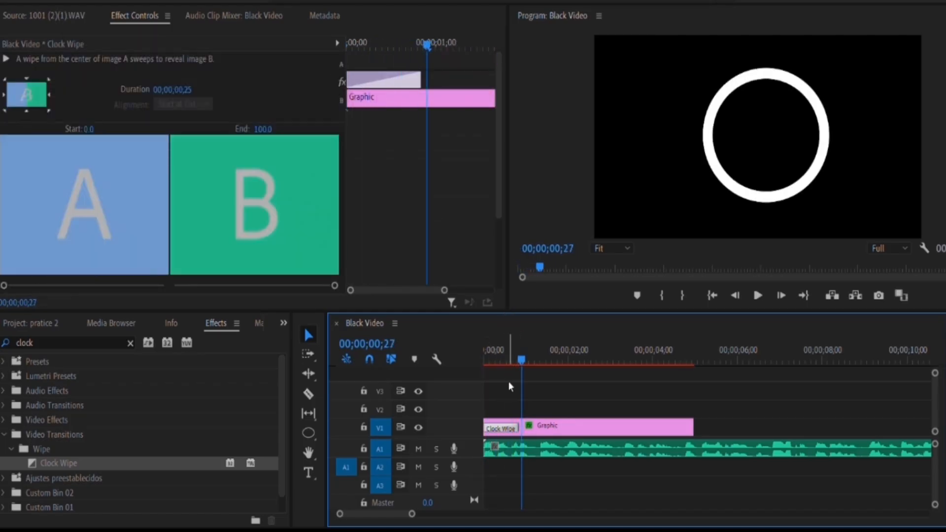
click(495, 351)
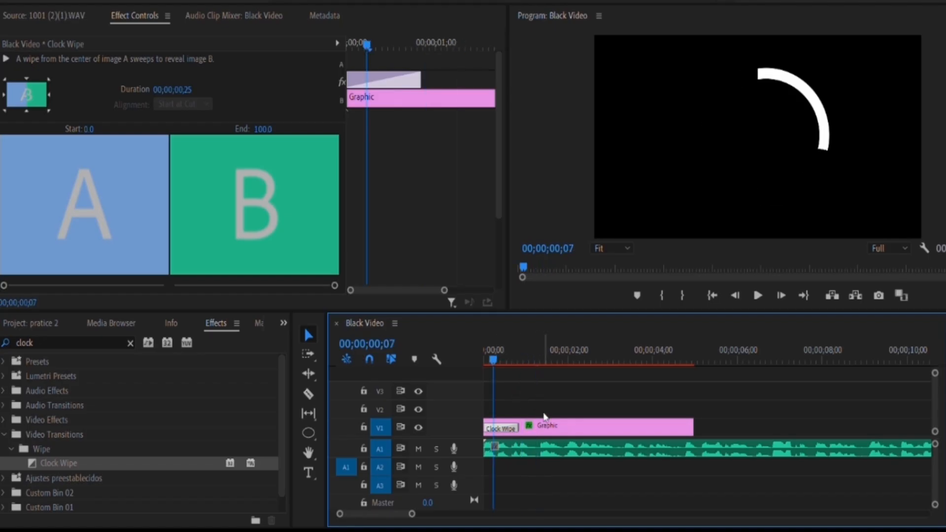
Recolor the ring's stroke dark red and give it a white shadow with 87% opacity, distance 0.0, size 36.7 and blur 25
click(545, 418)
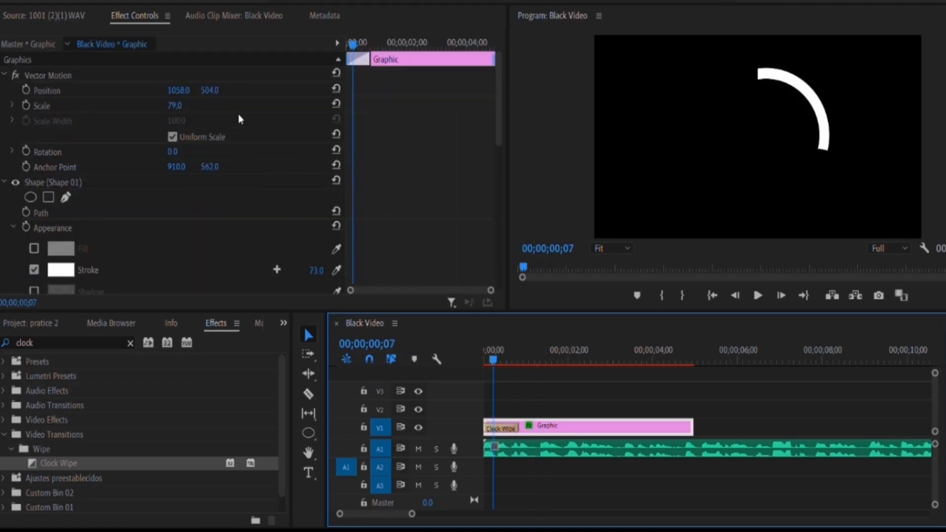
scroll(178, 234, down, 2)
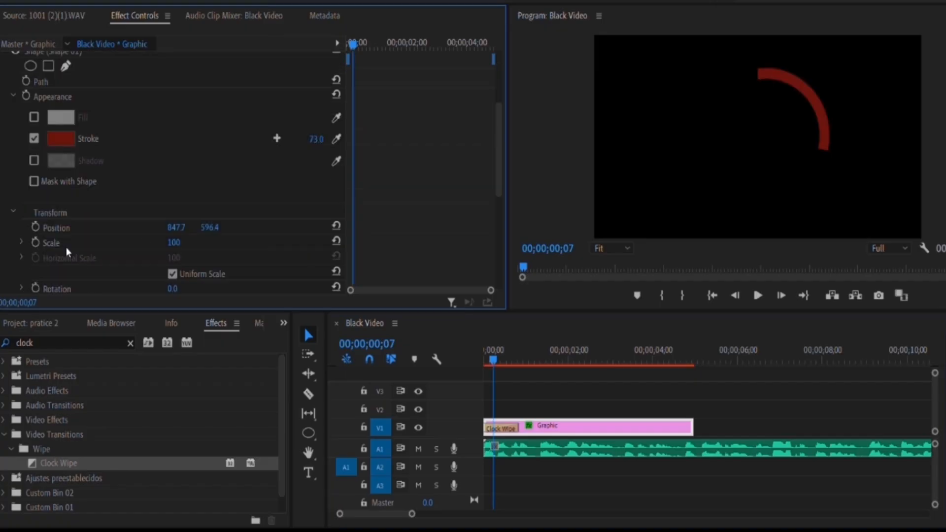
scroll(66, 247, down, 3)
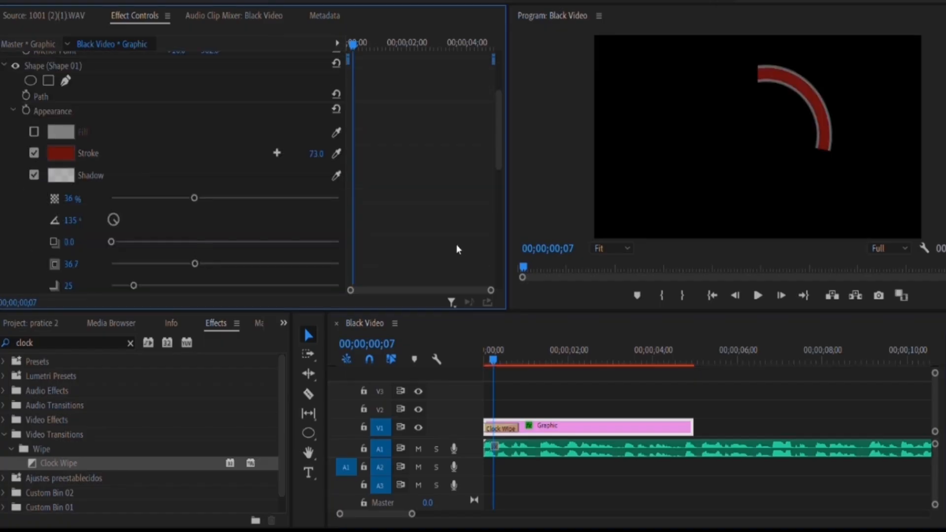
key(space)
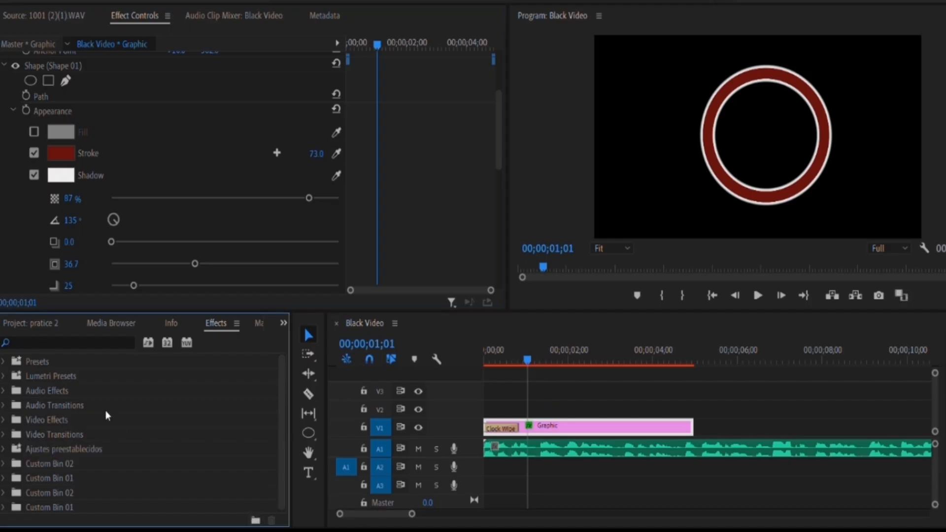
Add a new Black Video clip on V1 beneath the ring graphic and apply the Grid effect to it
click(31, 321)
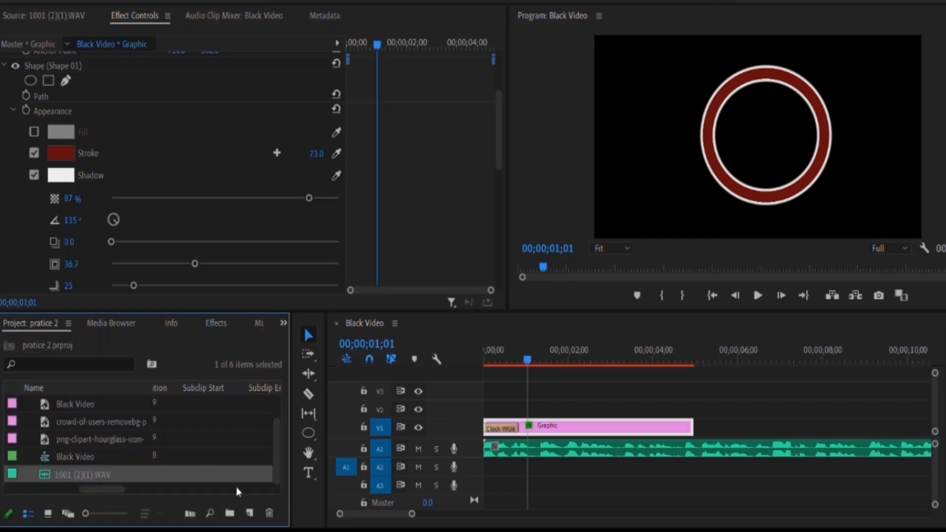
click(249, 512)
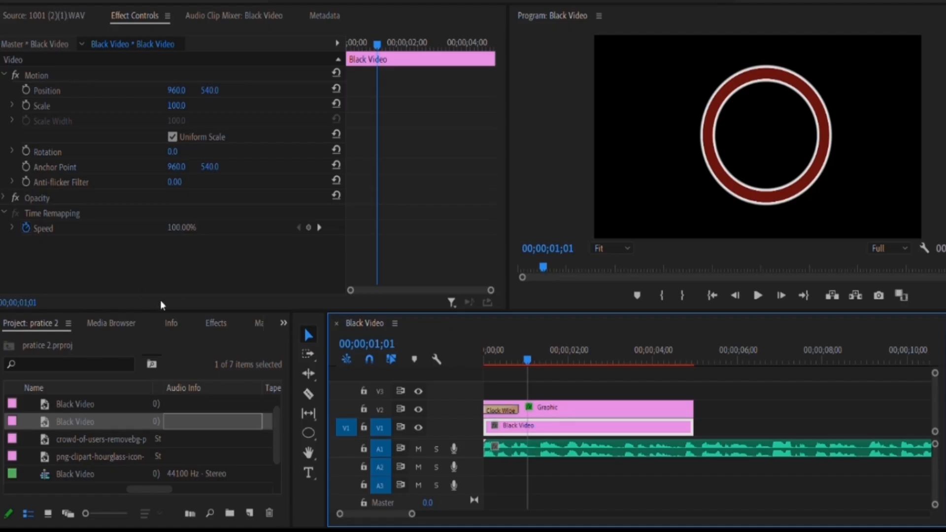
click(219, 322)
click(82, 337)
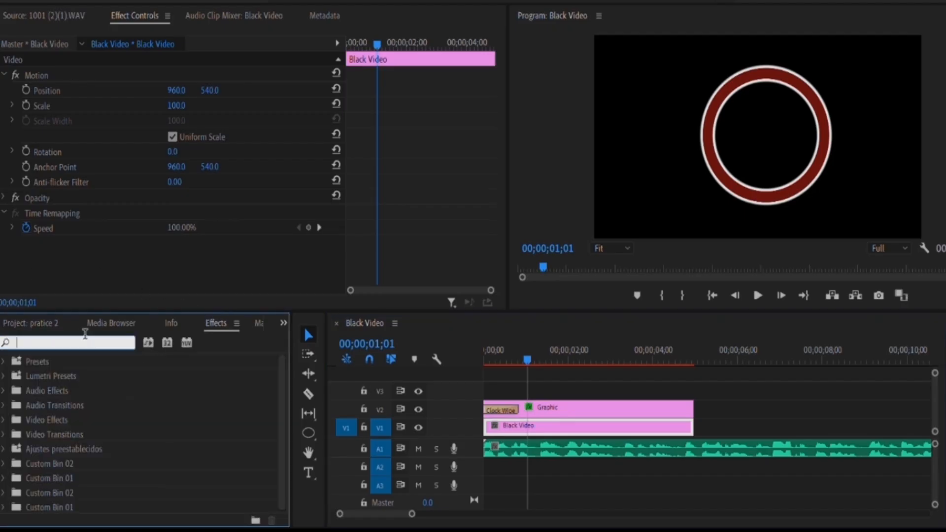
text(gri)
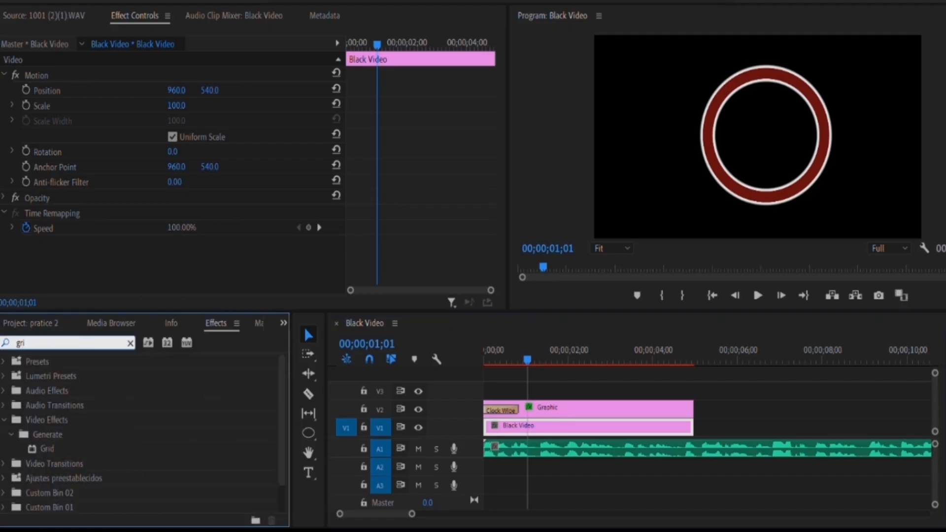
click(47, 448)
drag(49, 433, 539, 423)
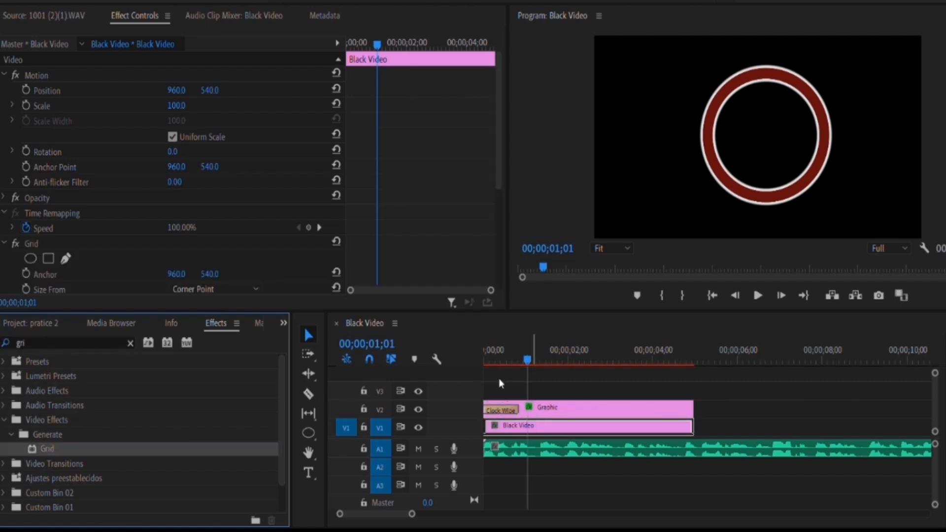
Set the Grid effect's corner to 980, 565 for a dense grid of small cells
scroll(169, 170, down, 2)
scroll(169, 171, down, 4)
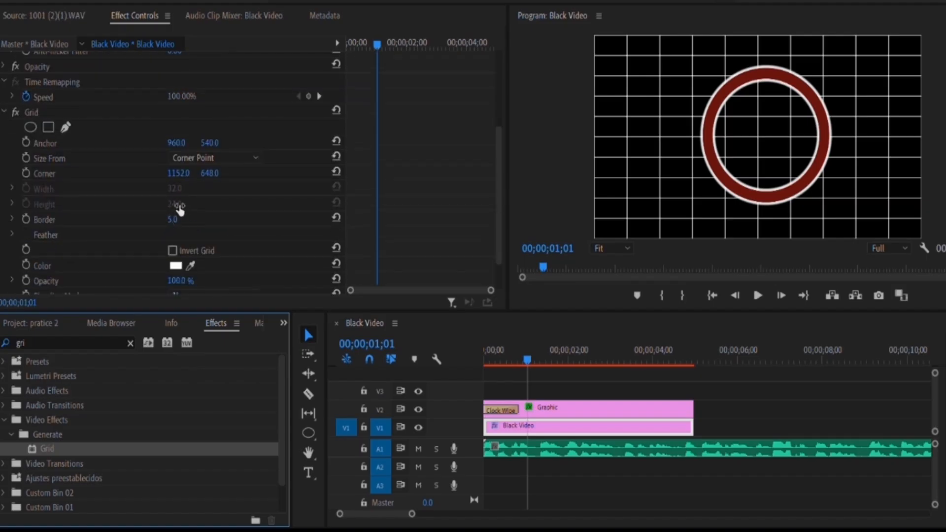
drag(179, 173, 96, 173)
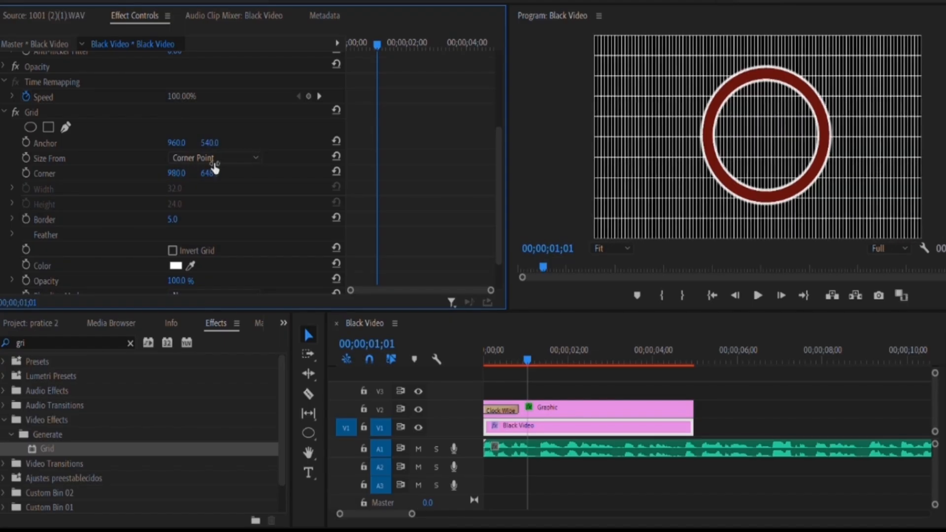
drag(215, 169, 175, 170)
Add an ellipse mask to the Grid effect with feather 377, opacity 31% and expansion 440.4
scroll(248, 222, down, 2)
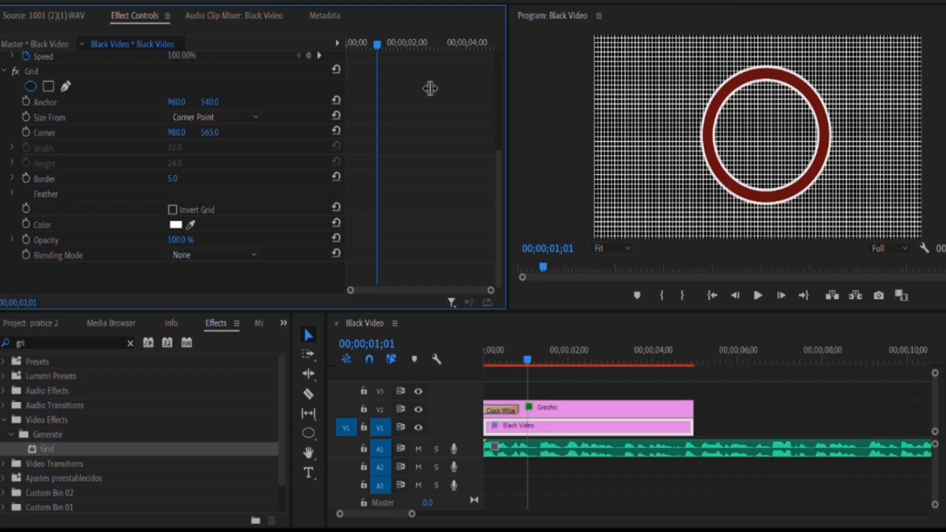
click(30, 87)
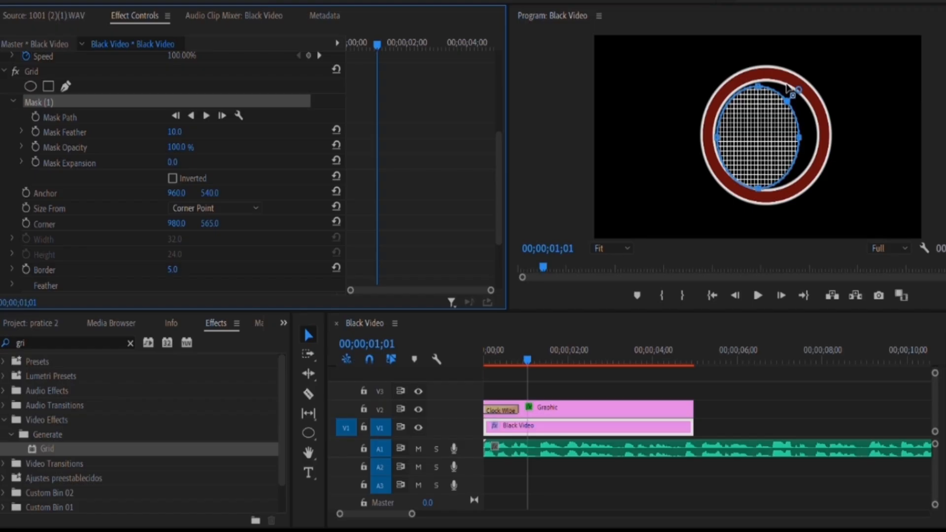
drag(798, 90, 915, 58)
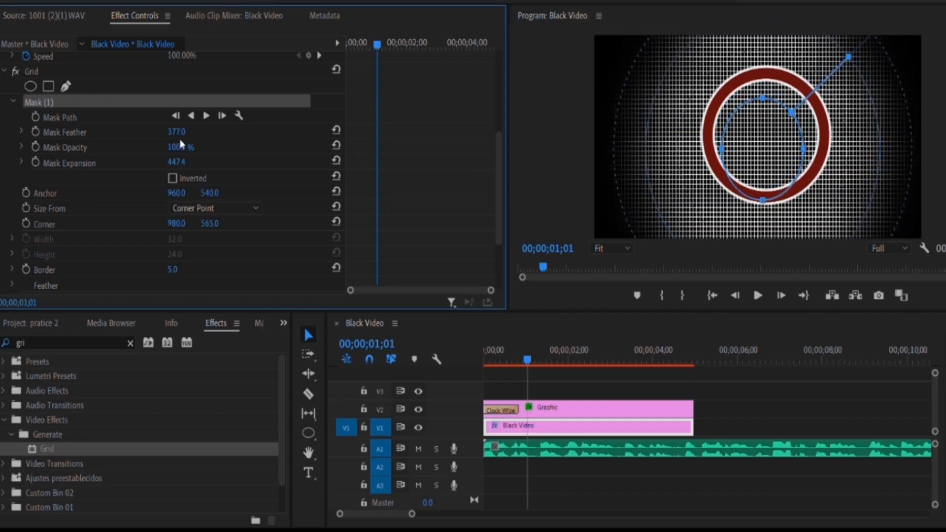
scroll(207, 138, down, 2)
scroll(148, 139, up, 3)
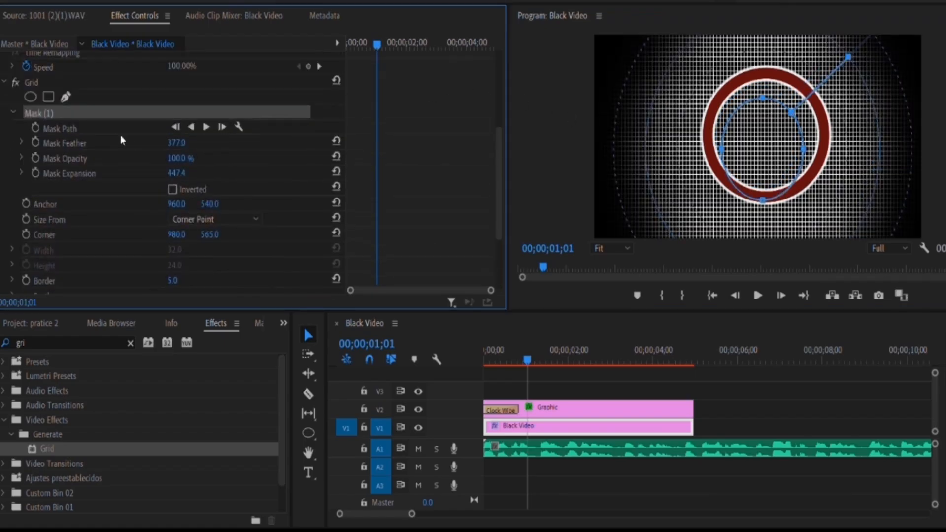
mouse_move(185, 162)
mouse_down()
mouse_move(152, 163)
mouse_move(175, 156)
mouse_up()
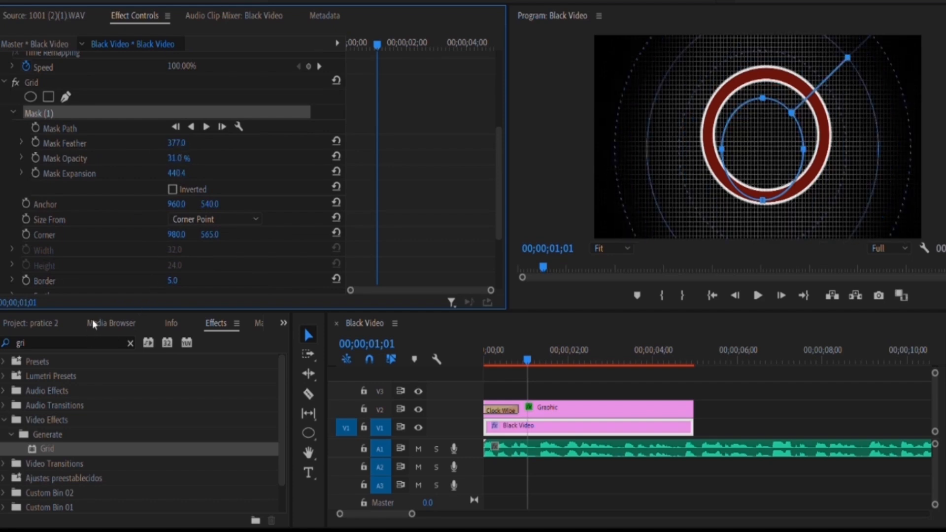
Find the Ramp effect and apply it to the Black Video clip on V1
click(69, 342)
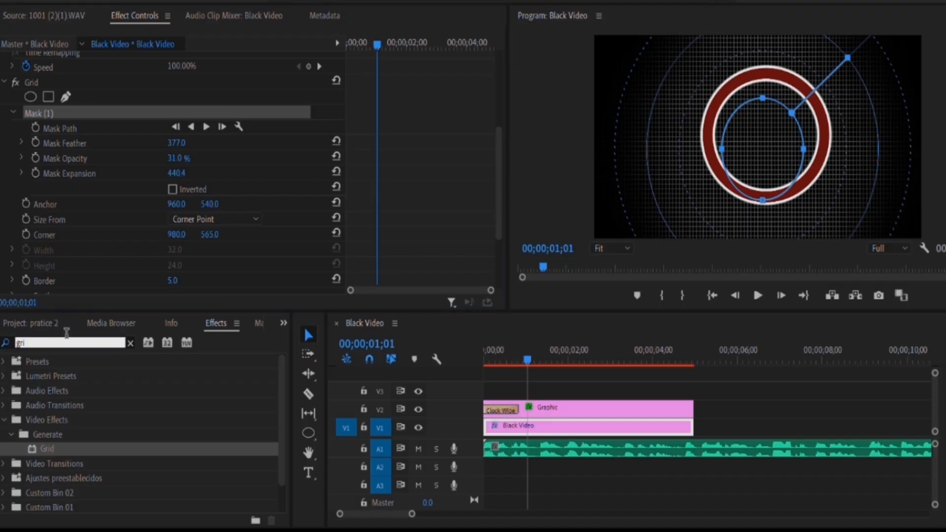
text(ramp)
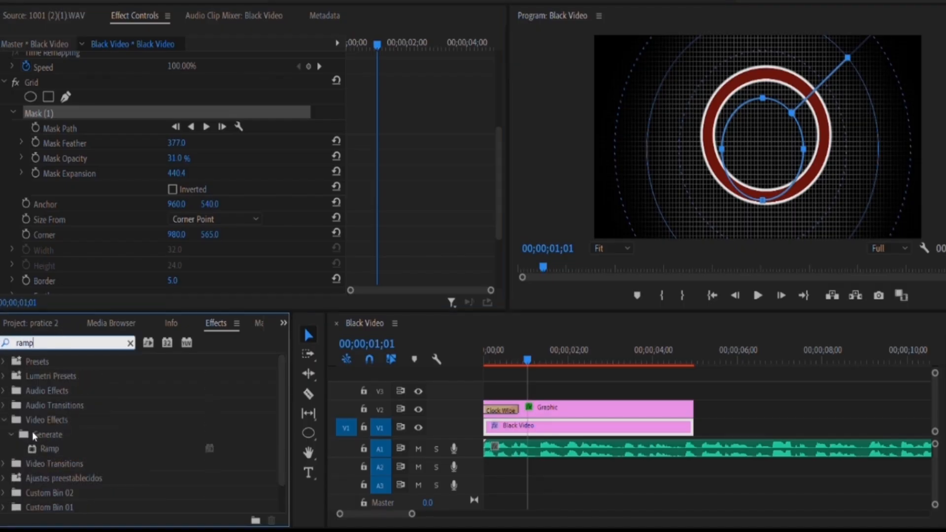
drag(45, 435, 502, 425)
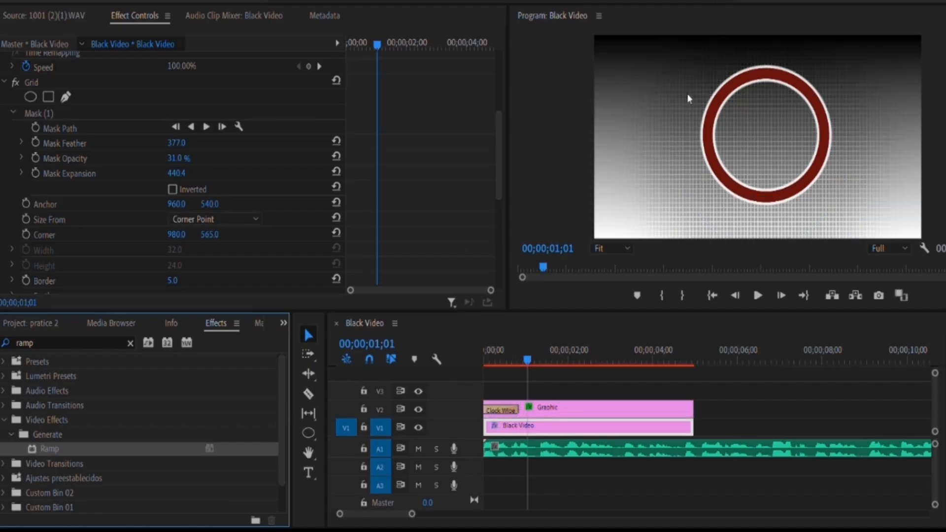
Set the Ramp effect's end color to dark red and its blend with original to 65% on the background clip
scroll(119, 167, down, 5)
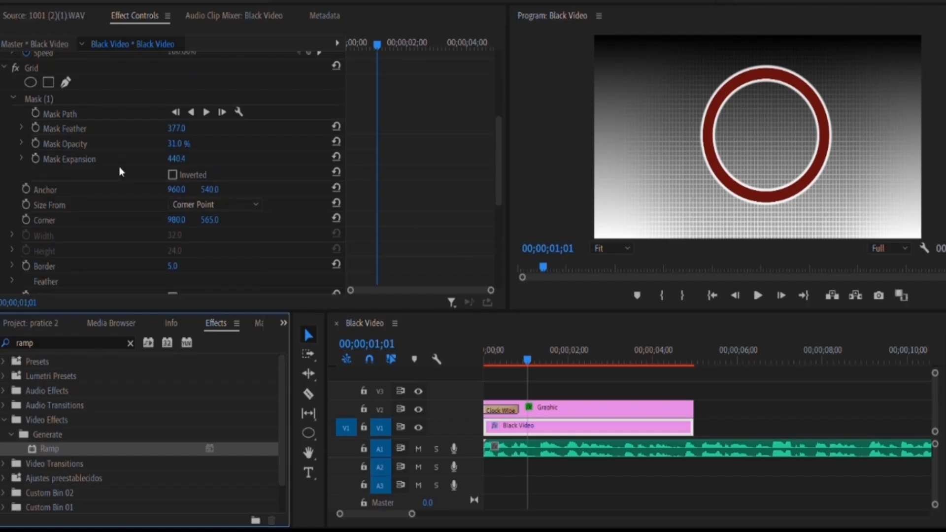
scroll(119, 167, down, 2)
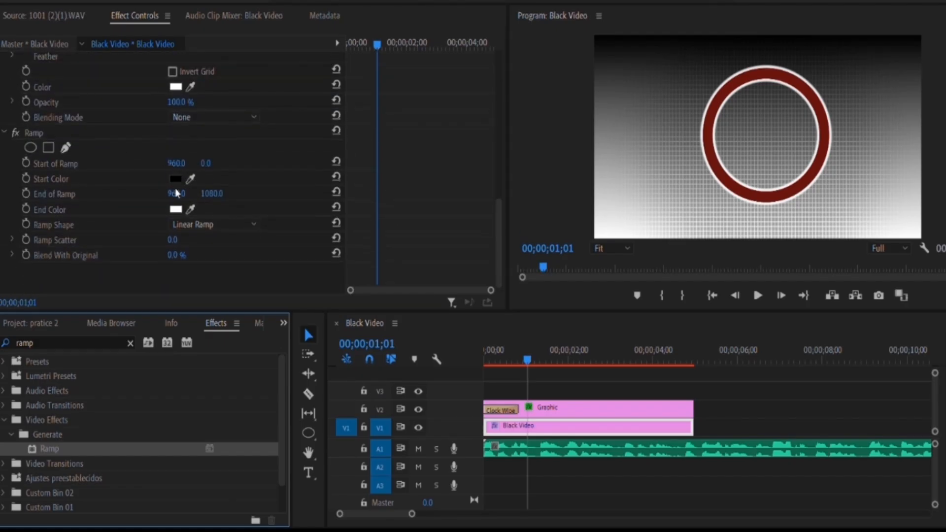
click(176, 207)
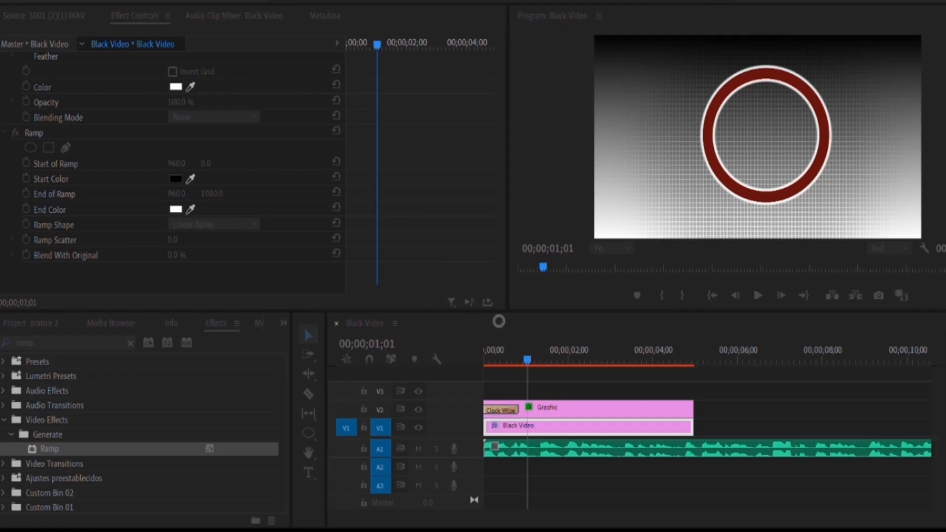
click(650, 223)
click(583, 224)
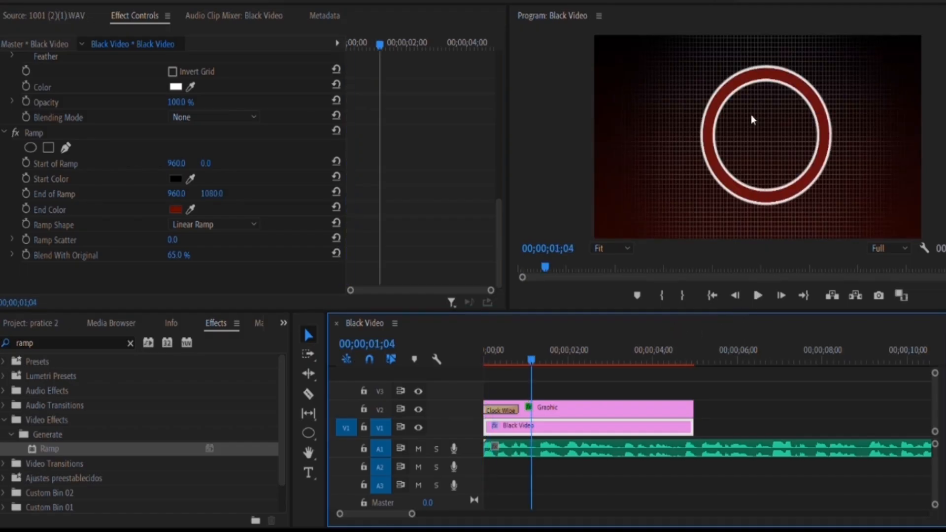
Place the hourglass PNG on V3 above the ring graphic, scale it to 81 and set its position to 1030, 540
click(29, 322)
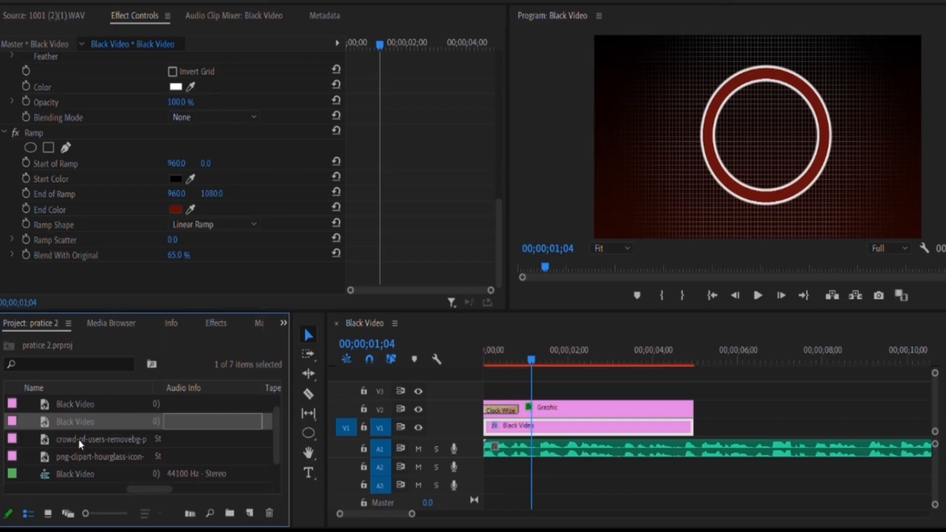
drag(74, 457, 653, 337)
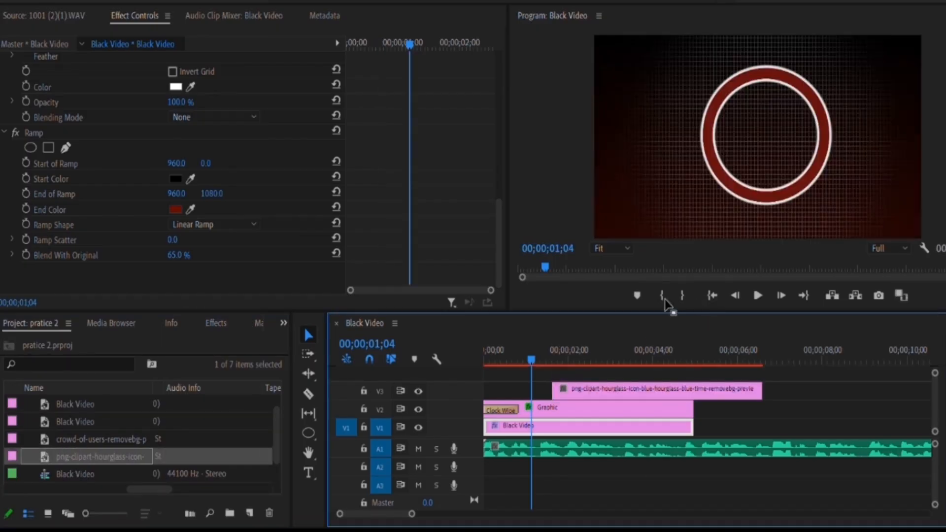
click(633, 327)
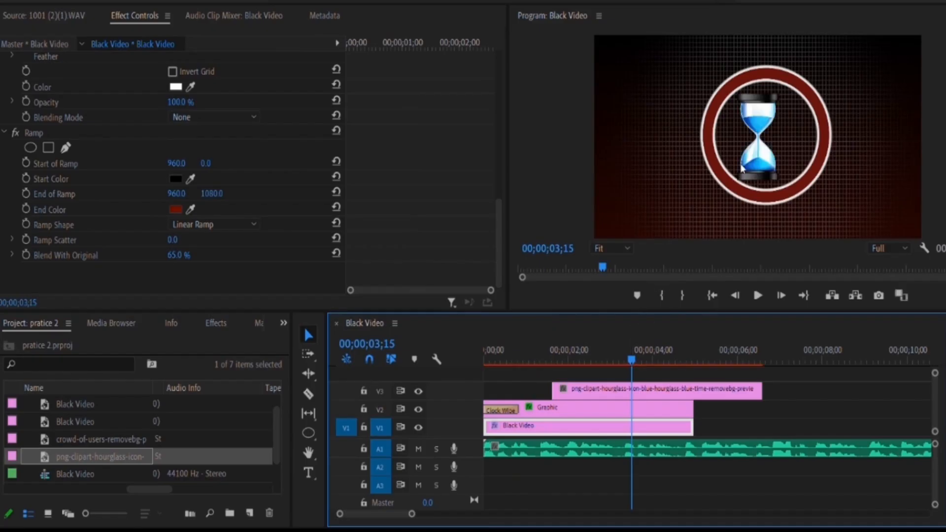
click(725, 226)
click(647, 389)
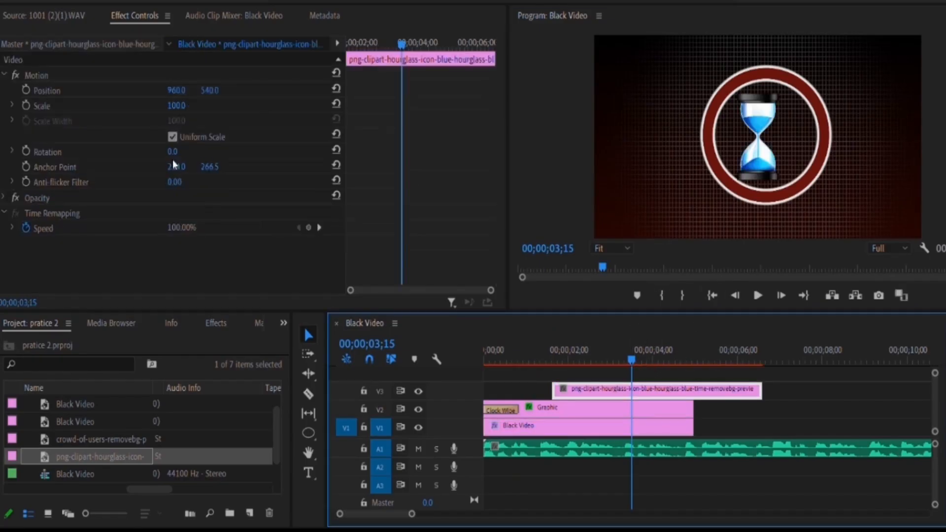
drag(182, 92, 167, 106)
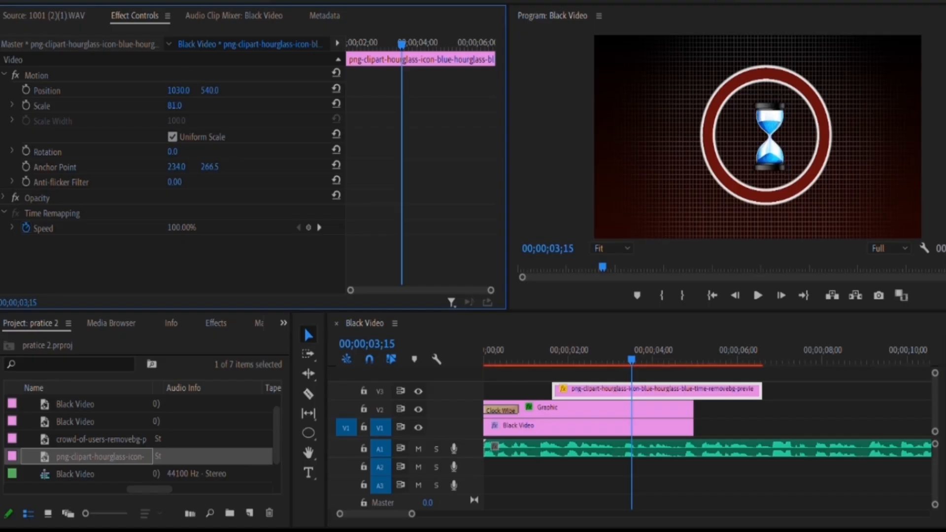
Recolor the Ramp's end dark blue and the ring's stroke blue, and align the hourglass clip with the sequence start
click(576, 419)
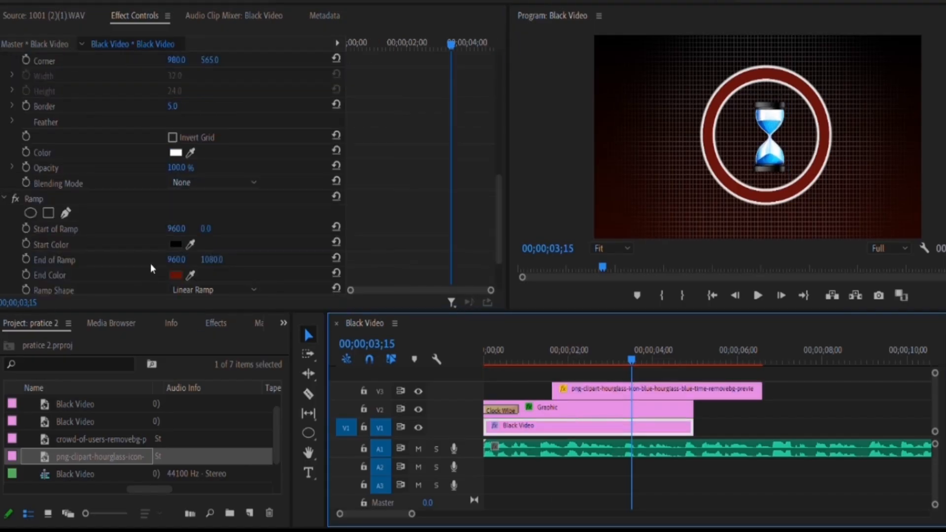
click(175, 274)
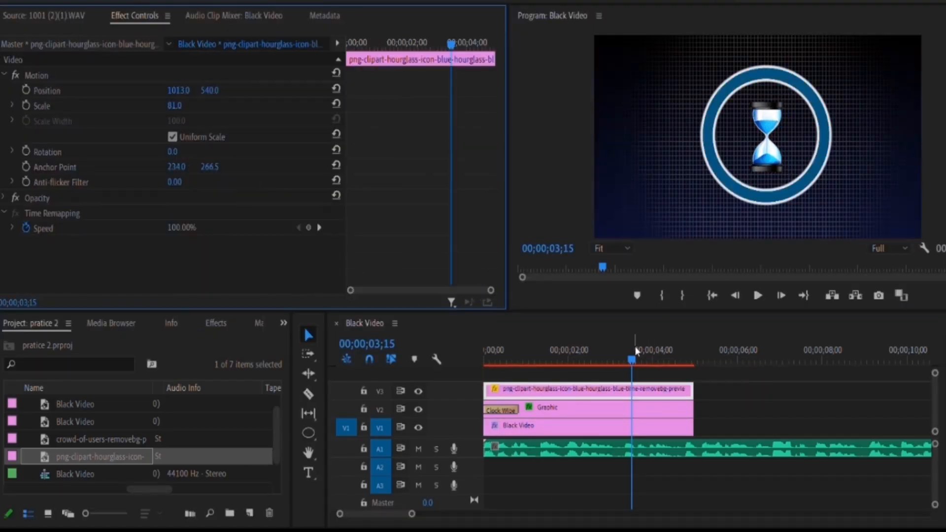
Preview the hourglass and ring from the start of the sequence
drag(635, 347, 572, 343)
click(480, 335)
key(Home)
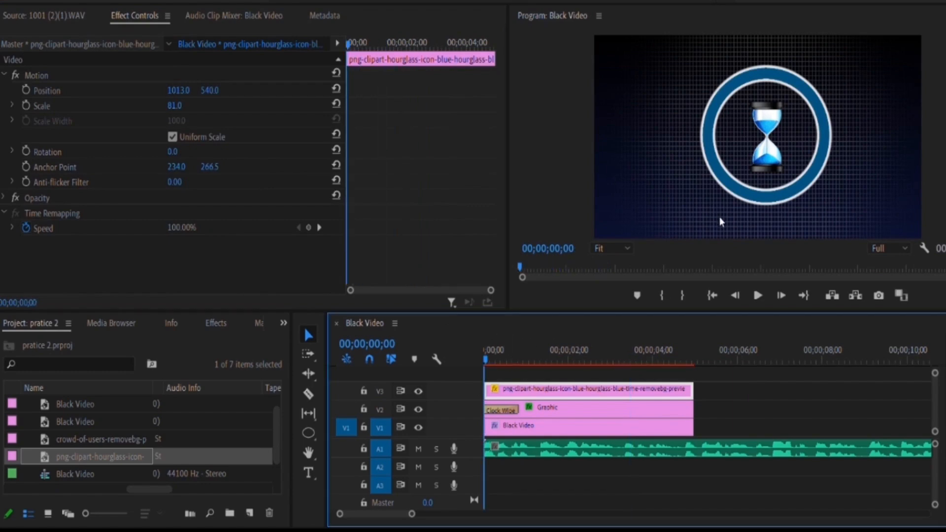
key(space)
key(space)
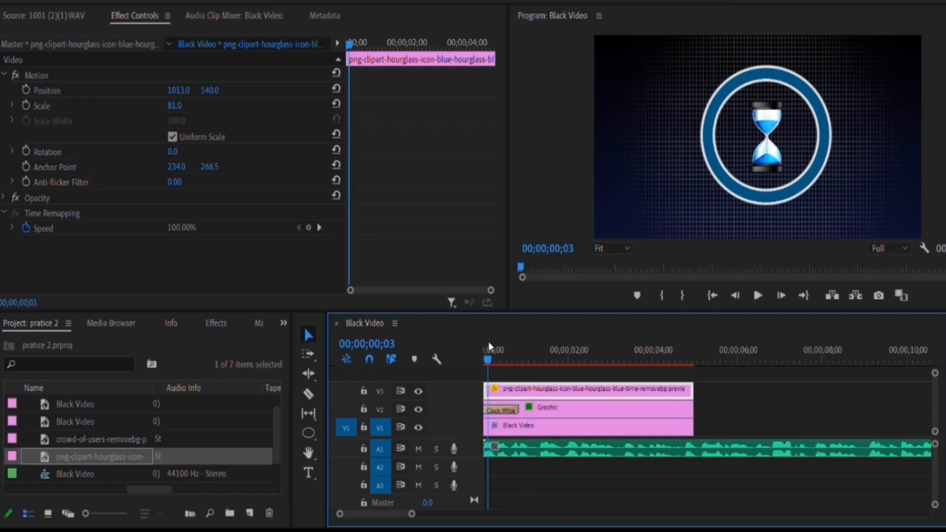
key(Home)
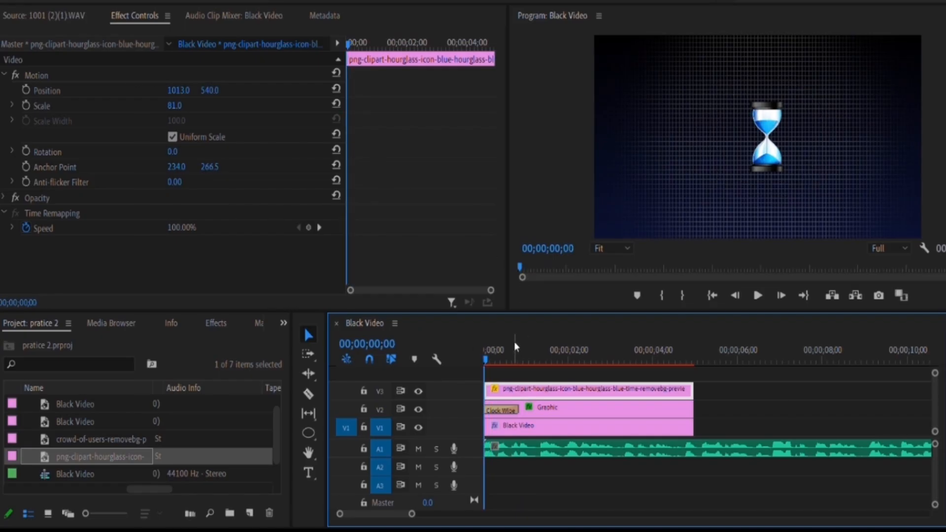
Keyframe the hourglass's opacity from 0% at the sequence start to 100% at 00;00;00;25, with eased keyframes
mouse_move(515, 343)
mouse_down()
mouse_move(507, 345)
mouse_move(519, 345)
mouse_up()
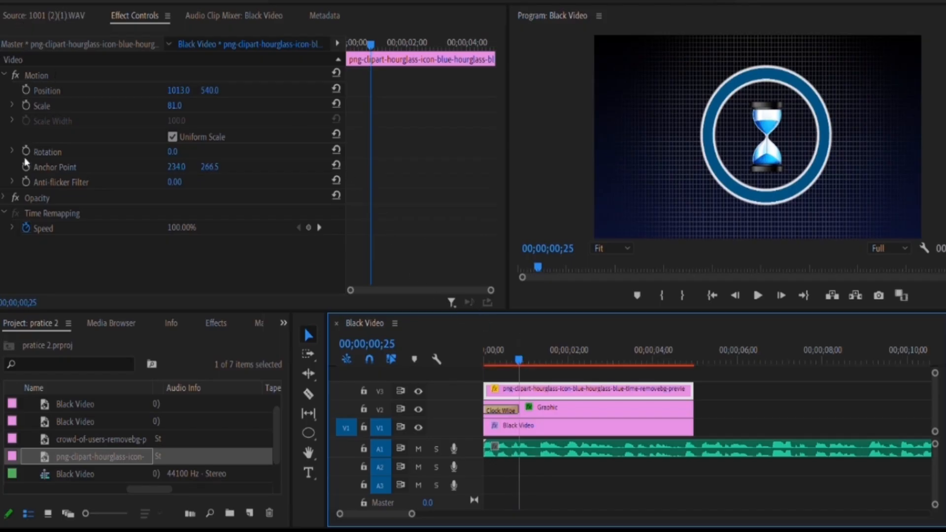
click(4, 197)
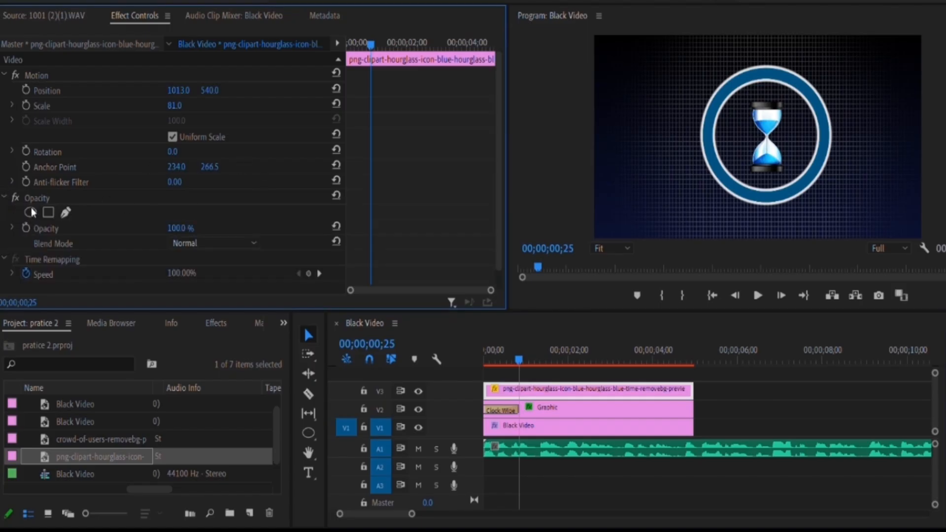
click(26, 227)
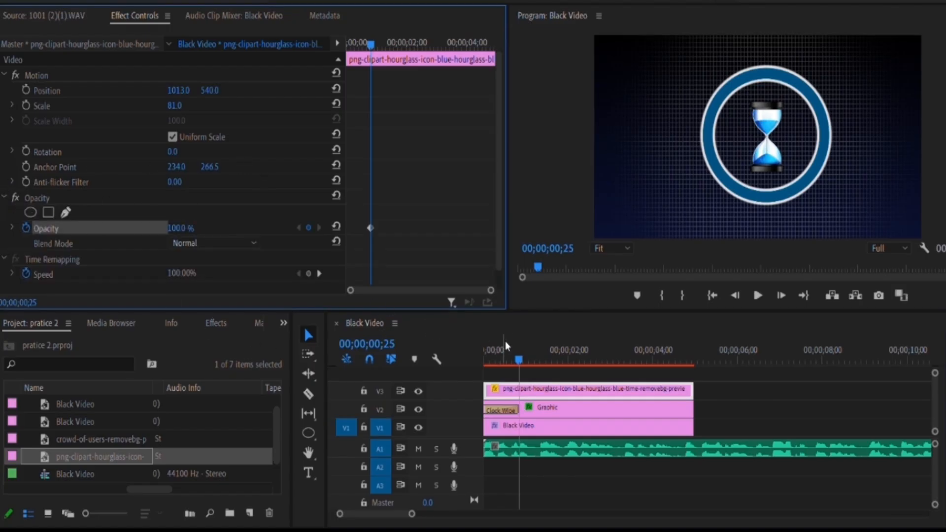
drag(517, 353, 483, 350)
drag(188, 228, 138, 228)
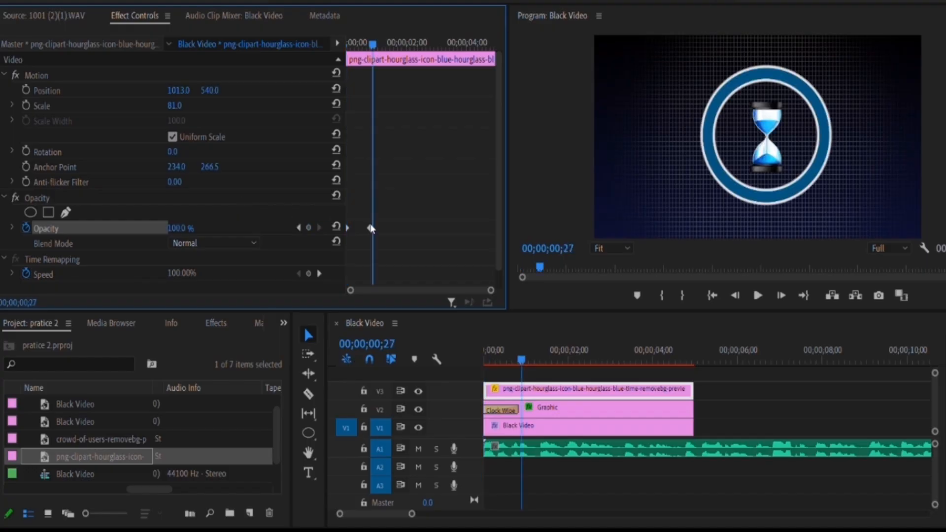
click(370, 228)
click(431, 414)
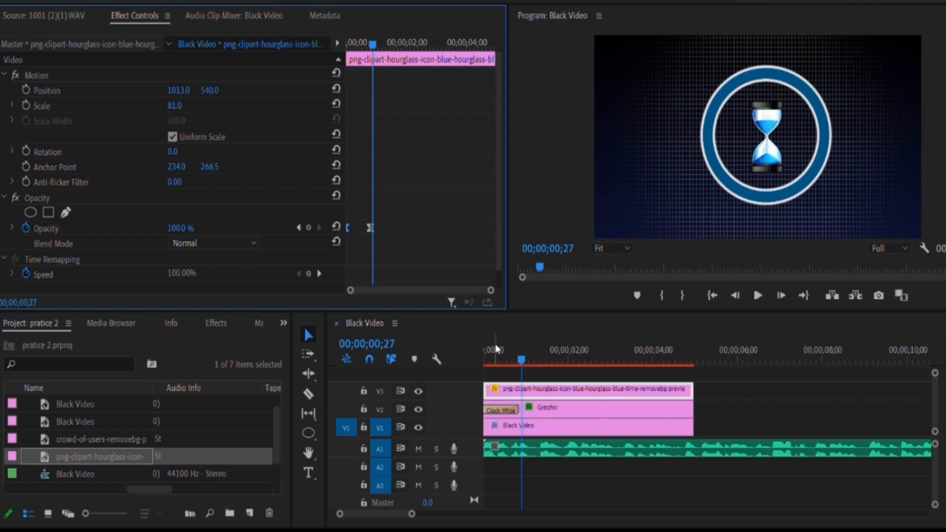
Keyframe the ring shape's opacity to fade in from the sequence start to 00;00;00;24
click(495, 350)
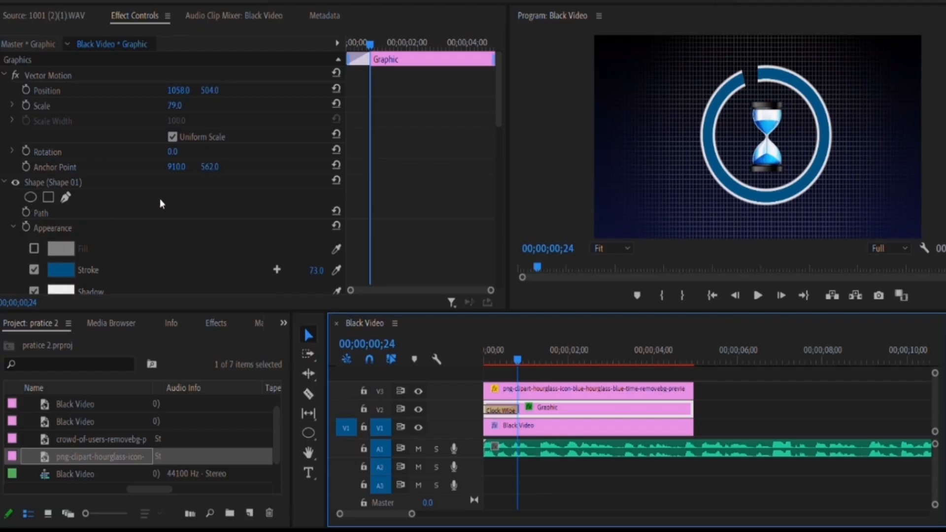
scroll(160, 202, down, 3)
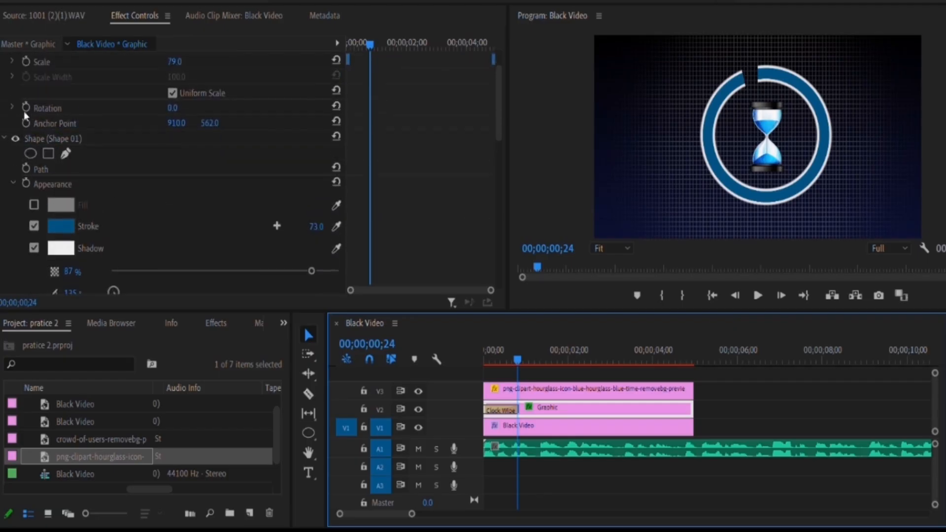
scroll(28, 105, down, 5)
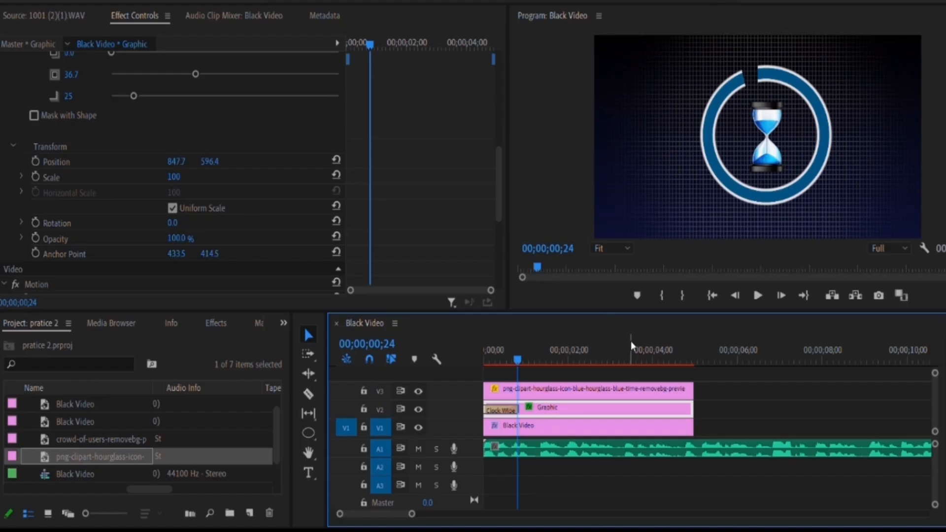
click(520, 394)
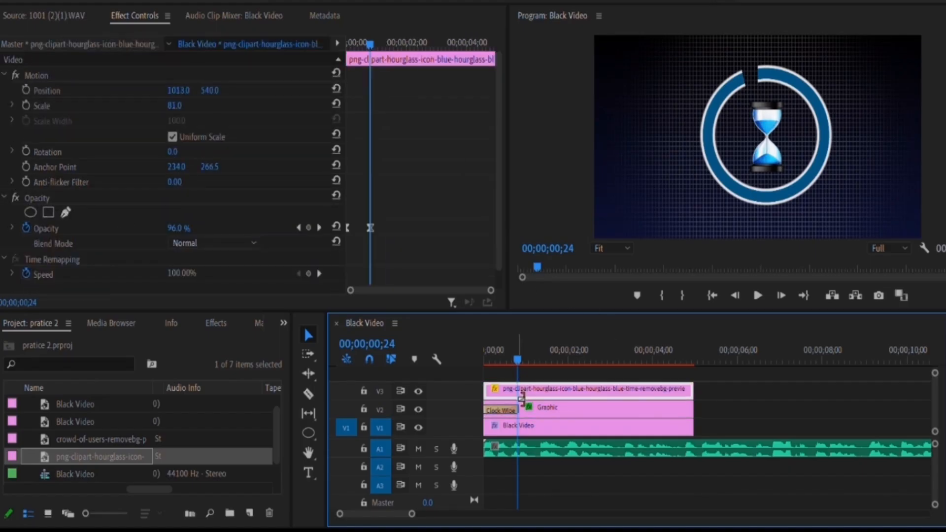
click(523, 407)
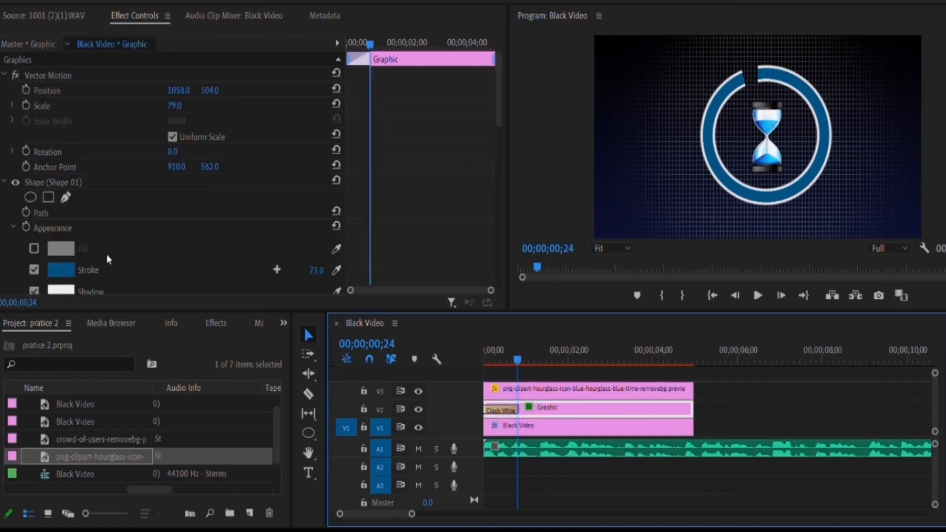
scroll(77, 225, down, 5)
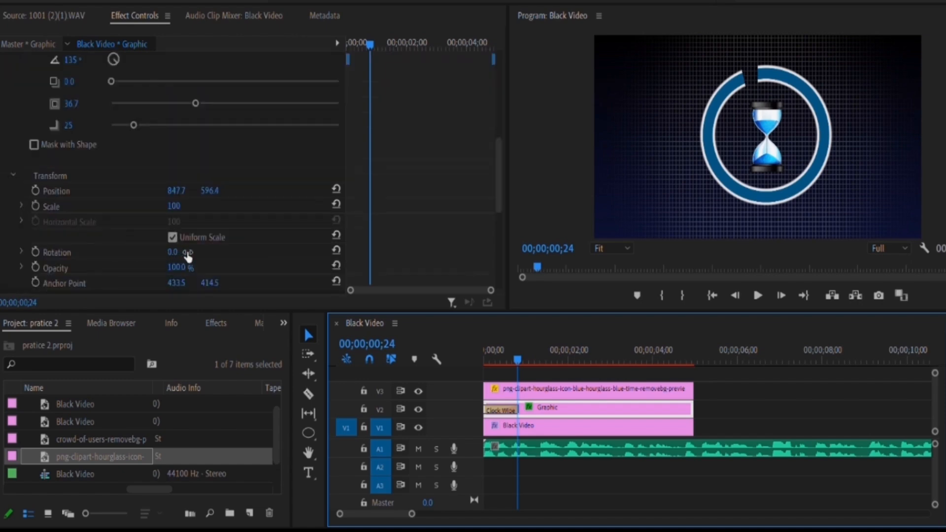
click(36, 267)
drag(520, 351, 485, 351)
drag(179, 267, 129, 267)
click(369, 266)
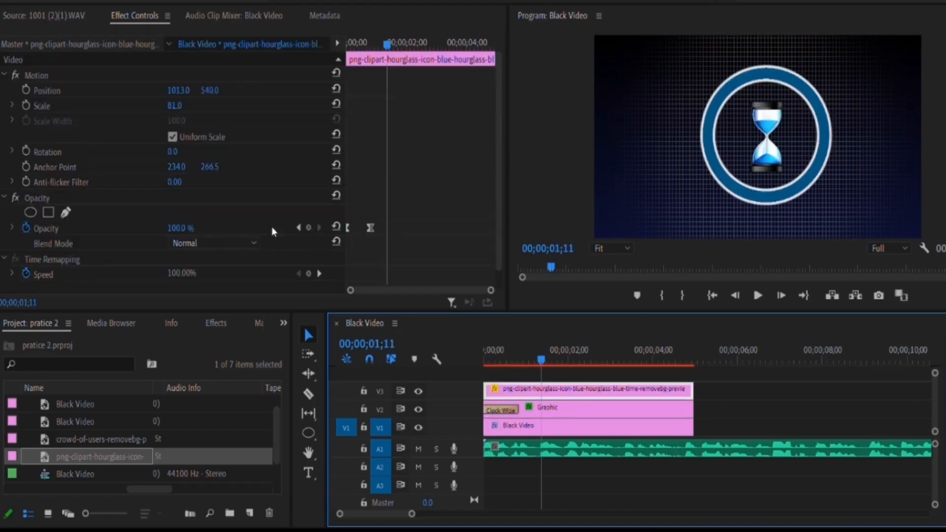
Keyframe the hourglass's rotation from 79° at the sequence start to 0° at 00;00;01;11, with eased keyframes
click(32, 133)
click(26, 151)
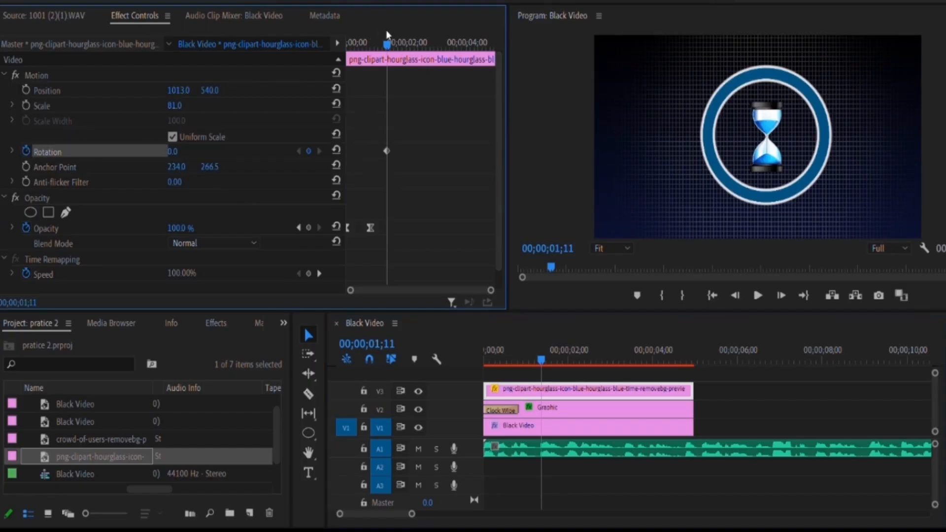
drag(386, 31, 347, 33)
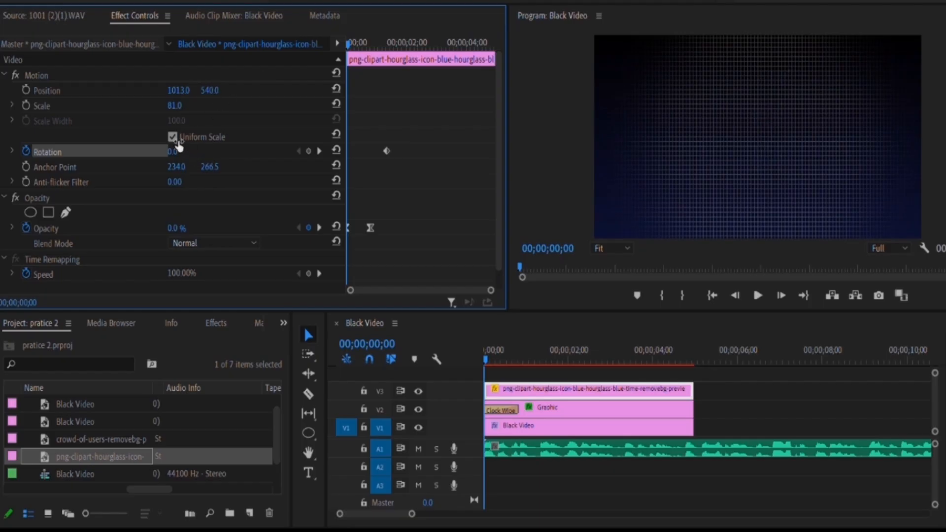
drag(177, 147, 188, 147)
drag(178, 151, 185, 151)
key(space)
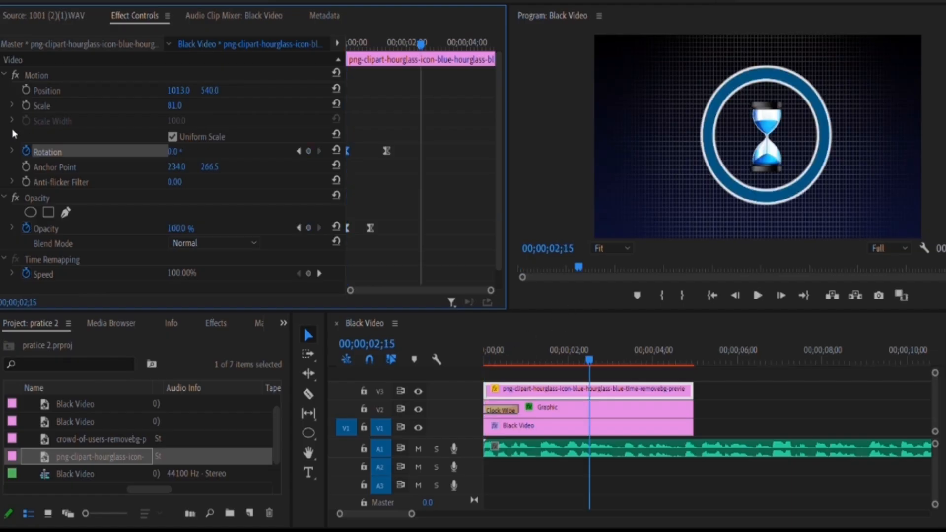
Reshape the hourglass's rotation curve for a fast start and gradual slowdown, and preview the animation from the beginning
click(12, 151)
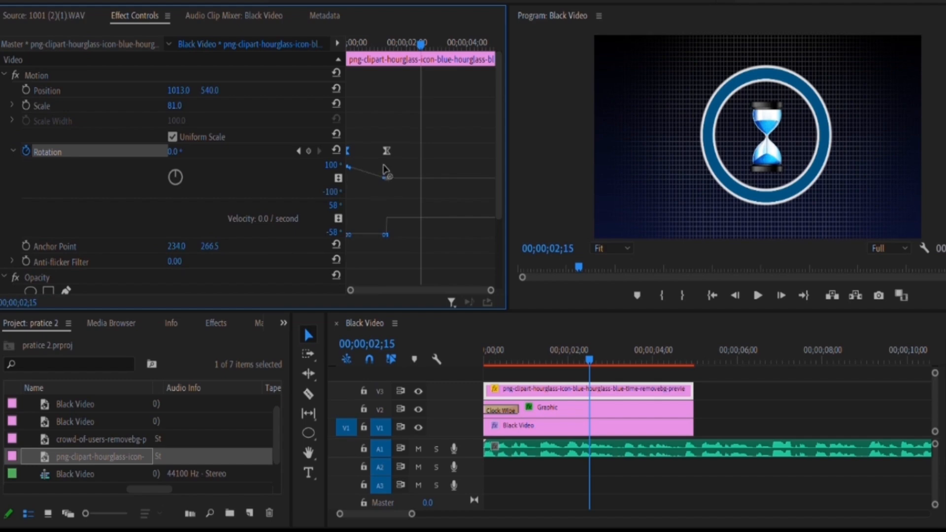
drag(383, 165, 339, 172)
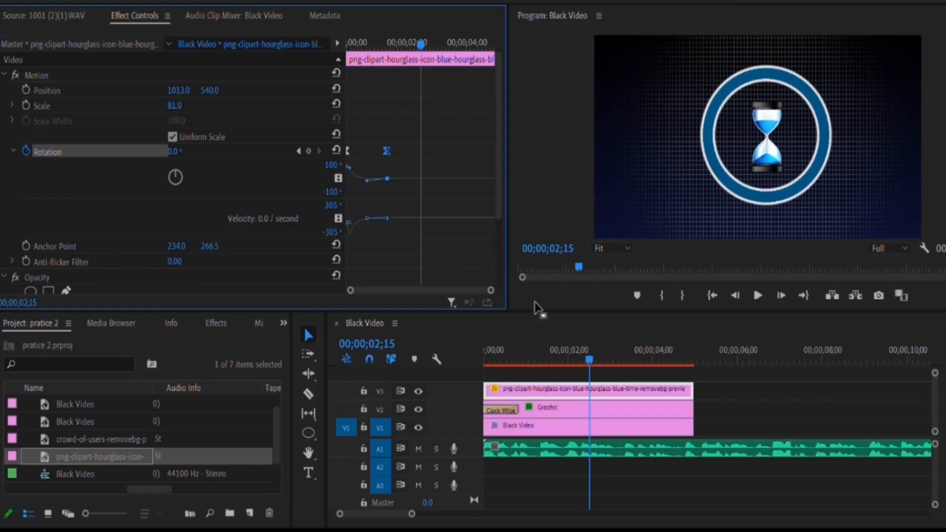
click(591, 344)
key(Home)
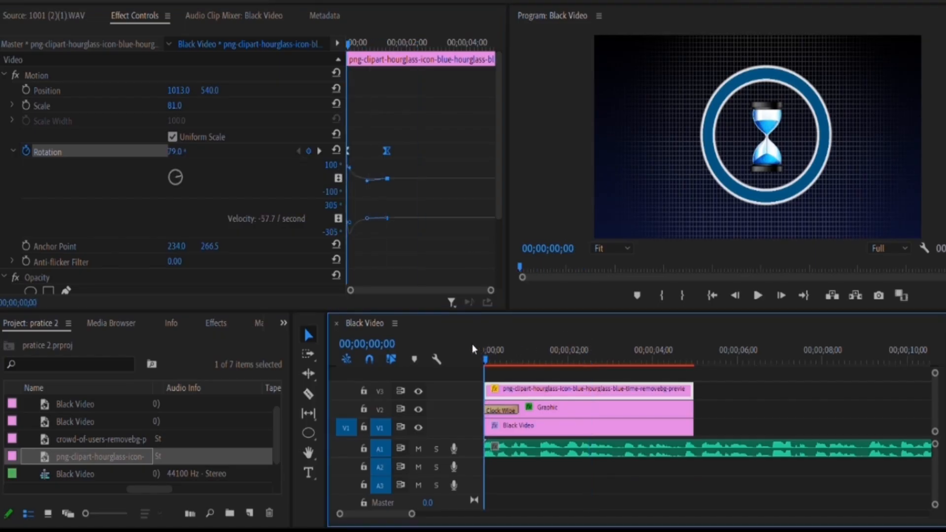
key(space)
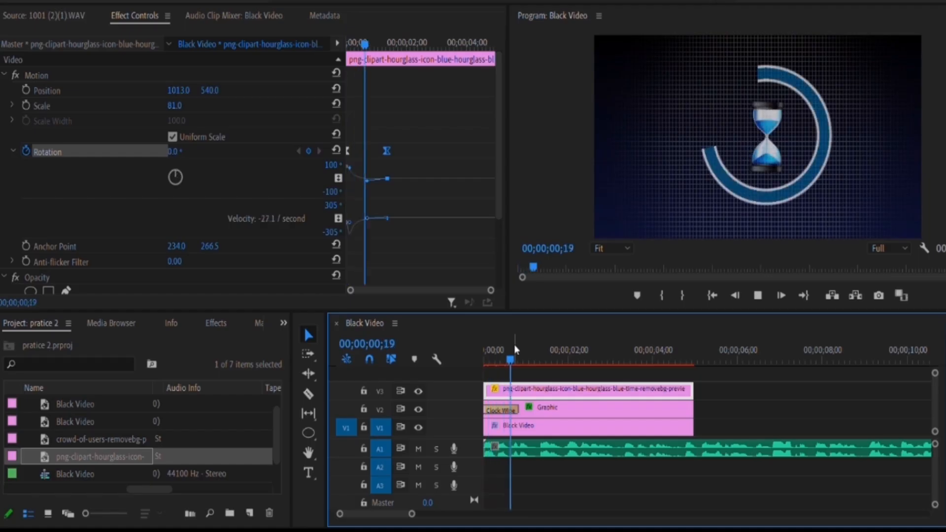
key(space)
key(Home)
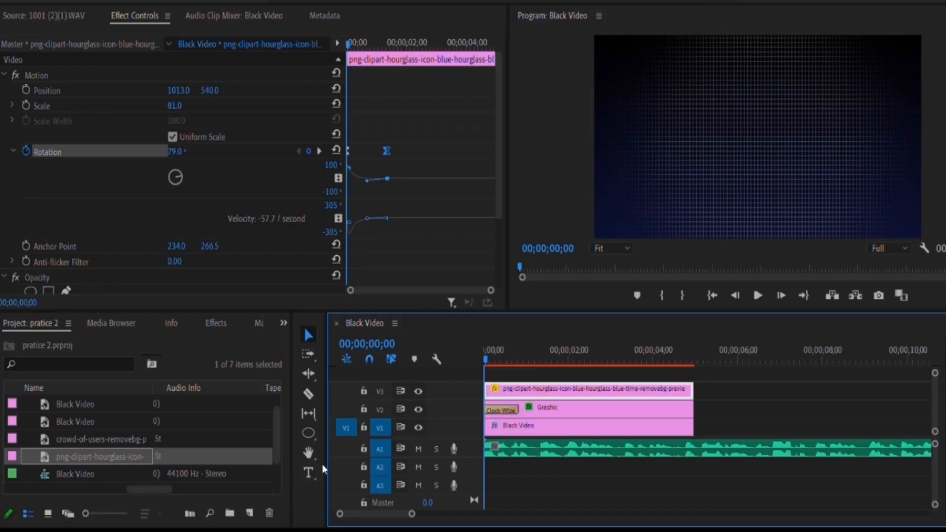
Add bold "2 DAYS" text below the ring, scaled to 103%, with a blue shadow of size 4.1
click(309, 470)
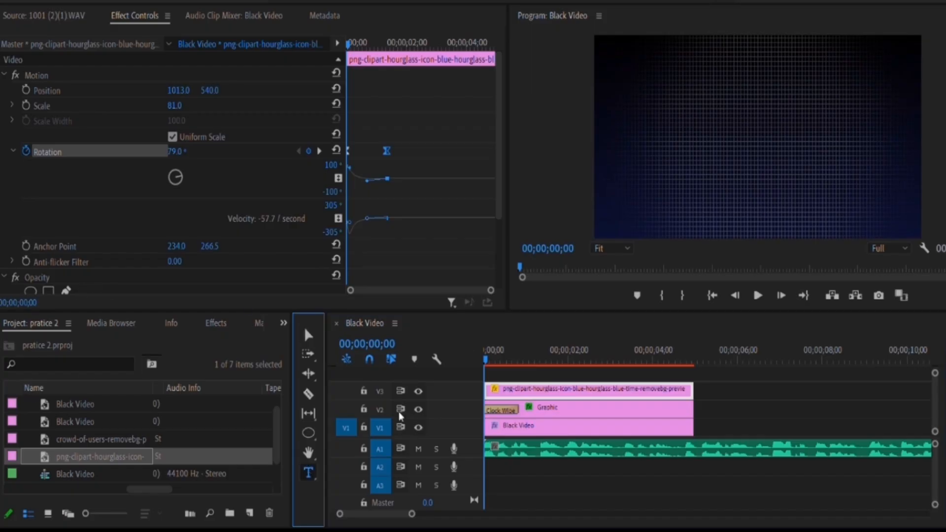
click(704, 192)
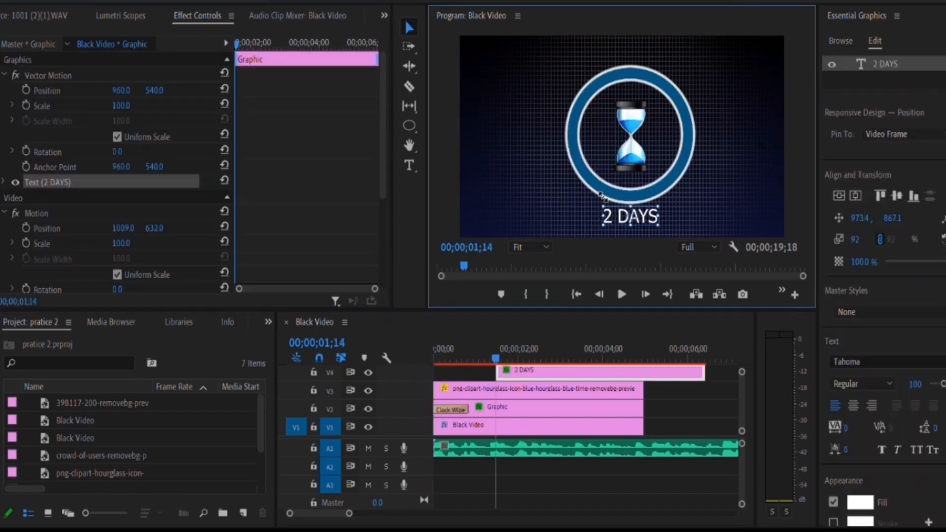
drag(574, 192, 599, 193)
scroll(78, 226, down, 3)
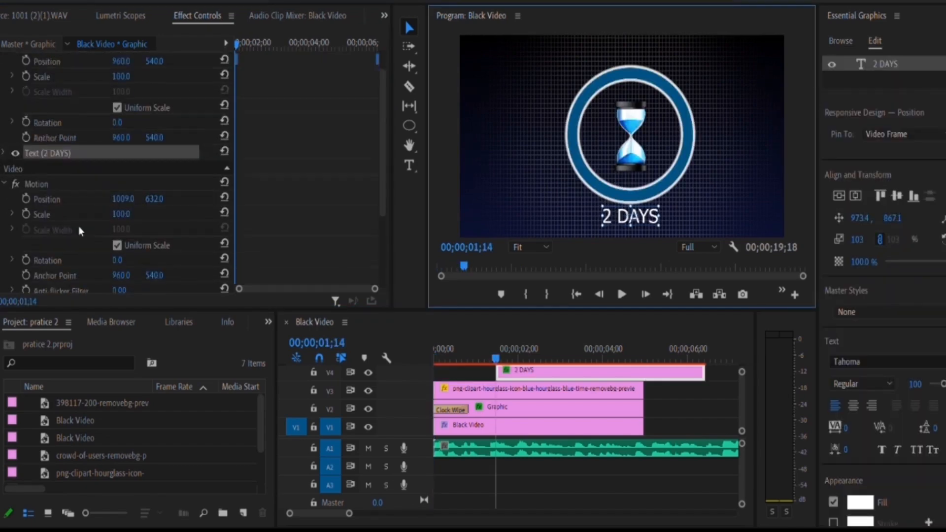
scroll(75, 227, down, 2)
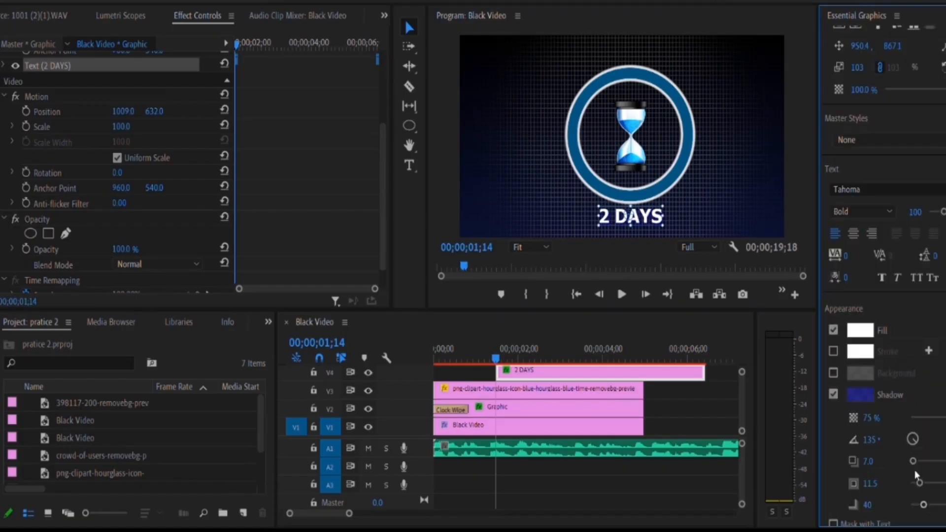
drag(917, 474, 912, 472)
Move the "2 DAYS" clip to the sequence start, match its end to the clips below, and preview it
drag(522, 371, 481, 351)
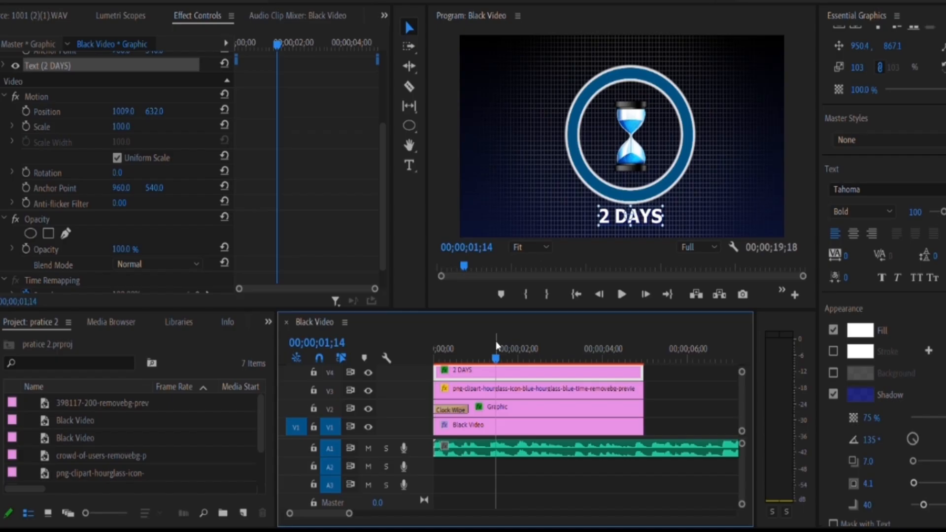
drag(496, 344, 427, 347)
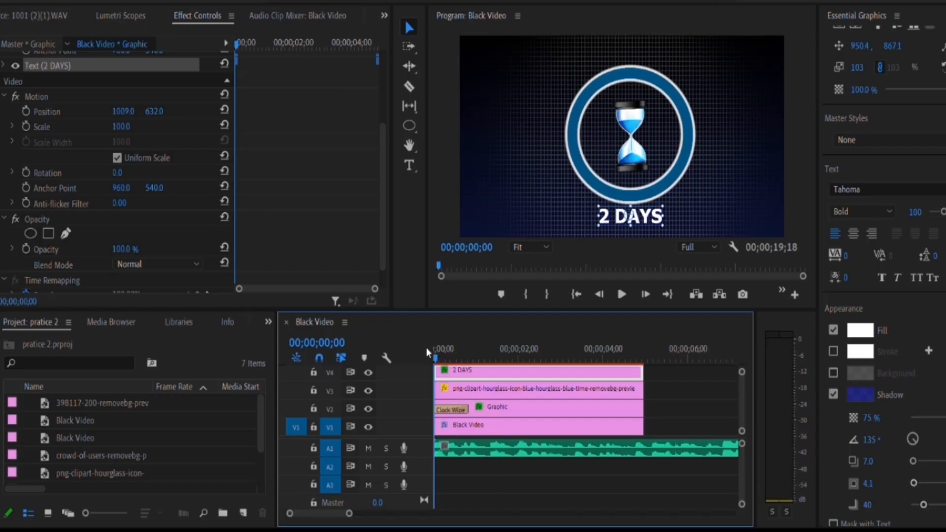
key(space)
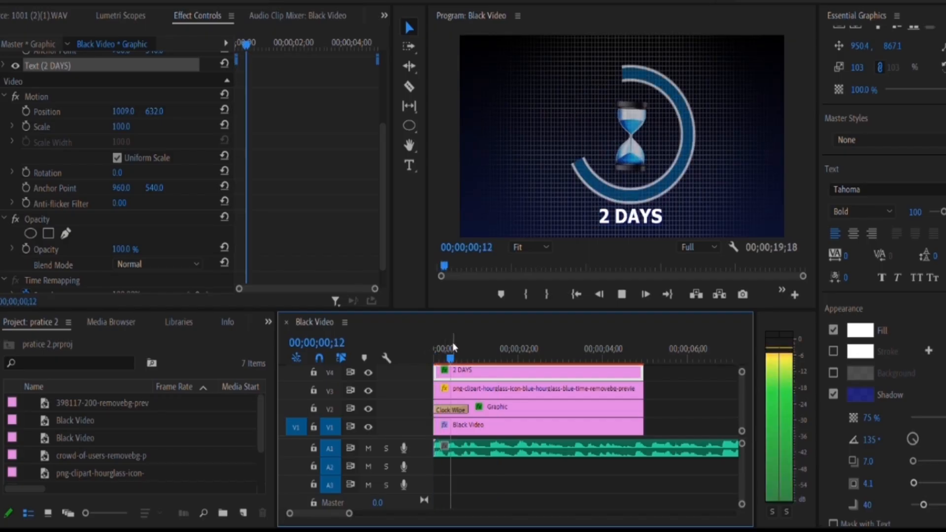
Keyframe the "2 DAYS" text from vertical position 935 and 0% opacity at the sequence start to 632 and 100% at 00;00;01;04
click(482, 343)
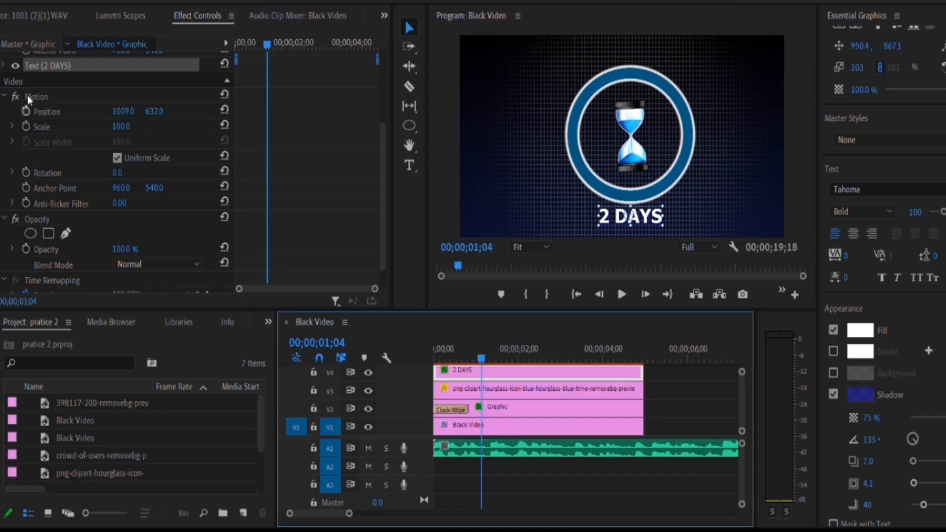
click(27, 112)
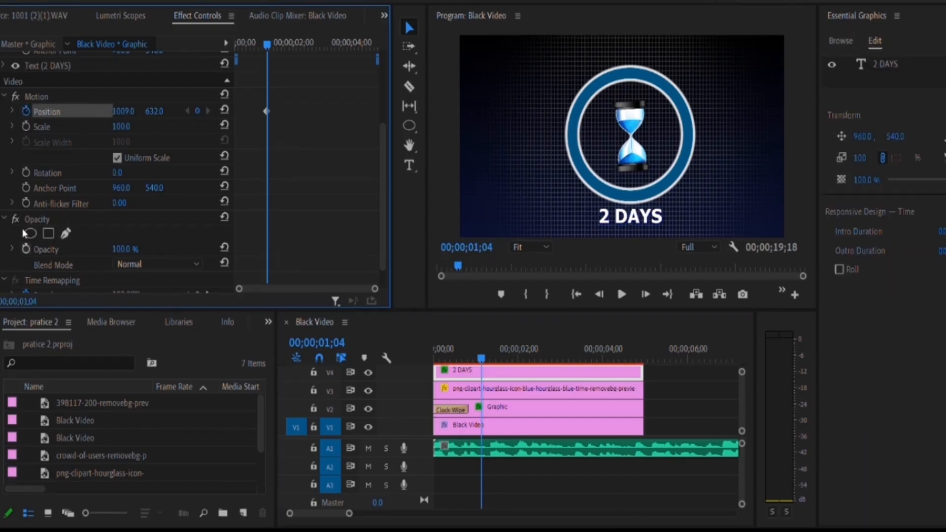
click(26, 250)
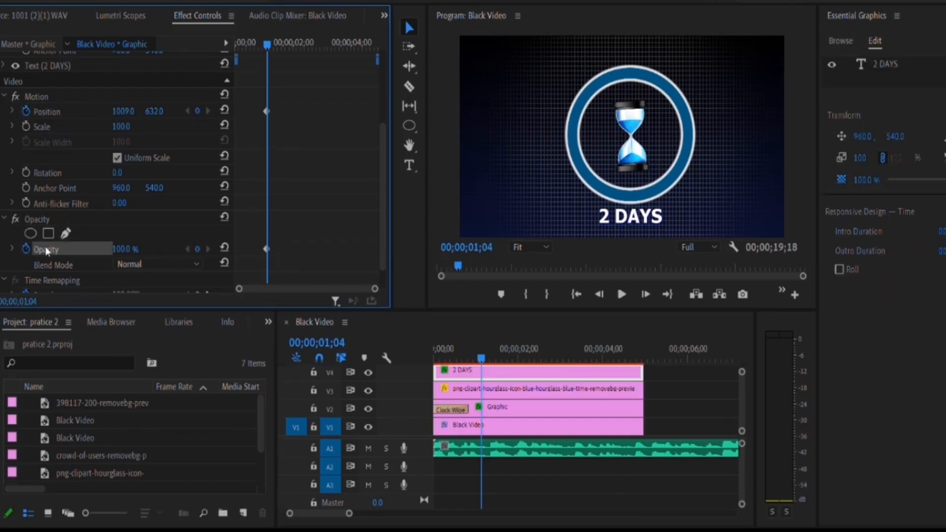
drag(267, 39, 238, 40)
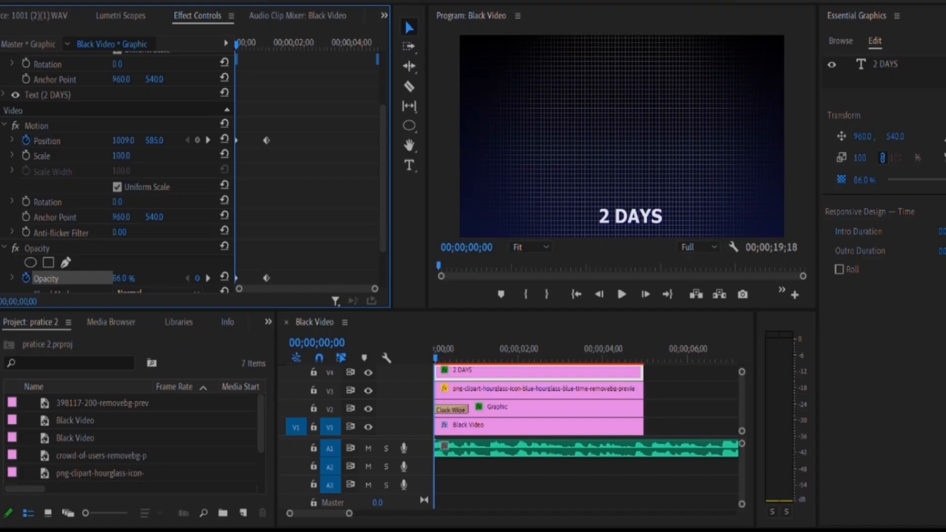
mouse_move(154, 141)
mouse_down()
mouse_move(130, 141)
mouse_move(169, 142)
mouse_up()
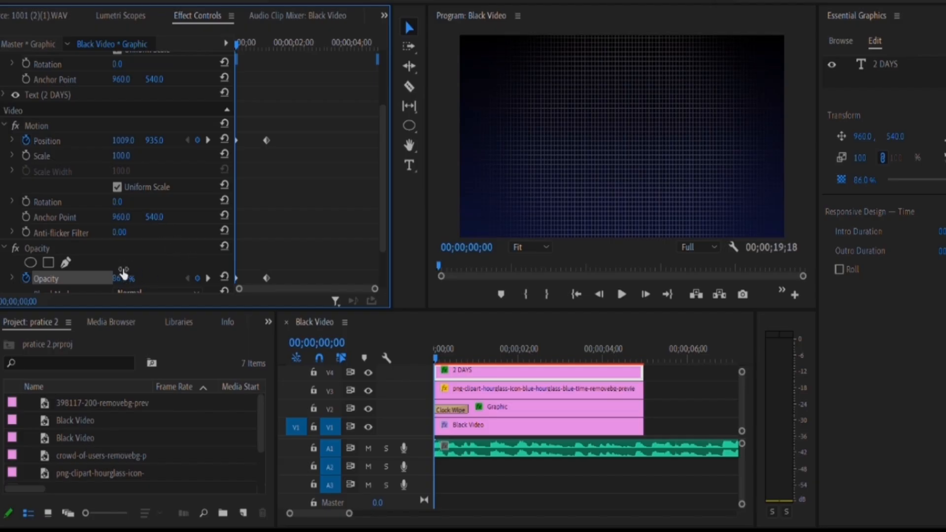
drag(124, 273, 93, 274)
Ease the text's position keyframes, reshape the velocity curve for a fast start and gradual slowdown, and preview the result
click(210, 125)
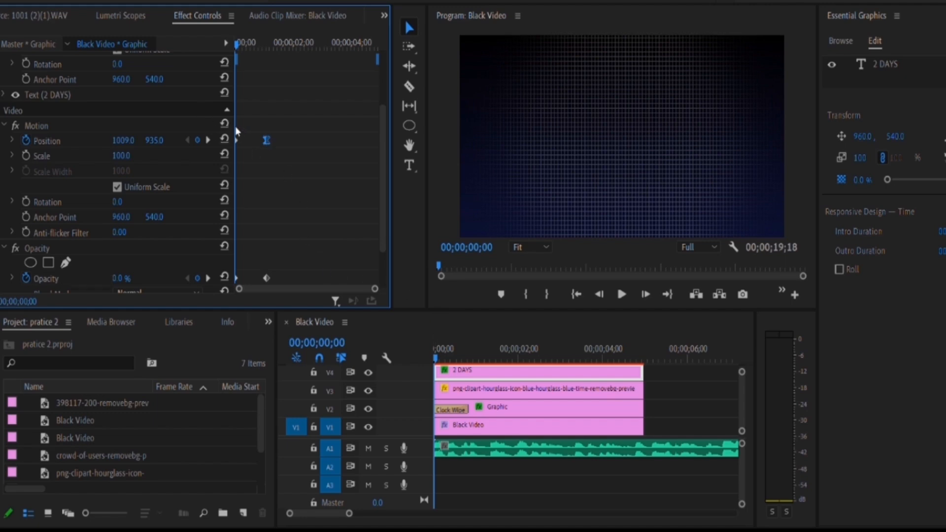
click(277, 218)
click(12, 140)
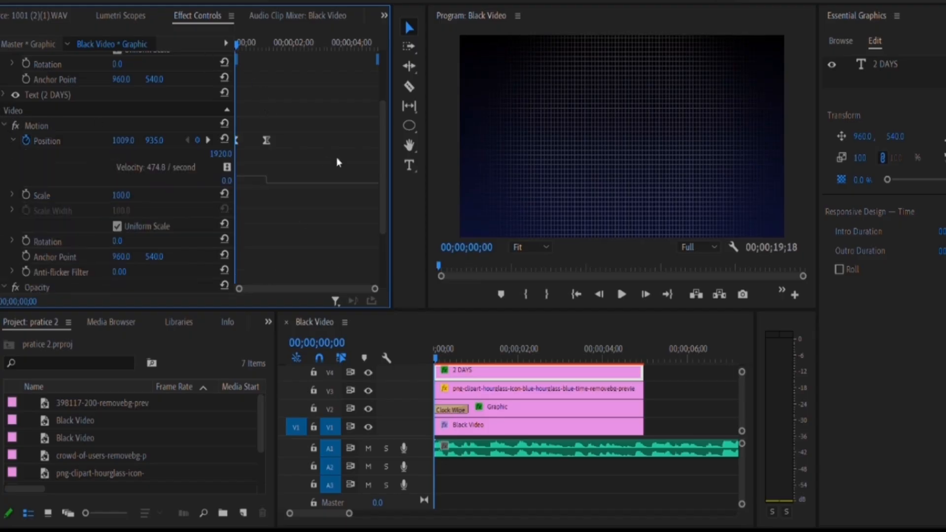
click(266, 140)
mouse_move(266, 170)
mouse_down()
mouse_move(249, 152)
mouse_move(260, 164)
mouse_move(249, 174)
mouse_up()
key(space)
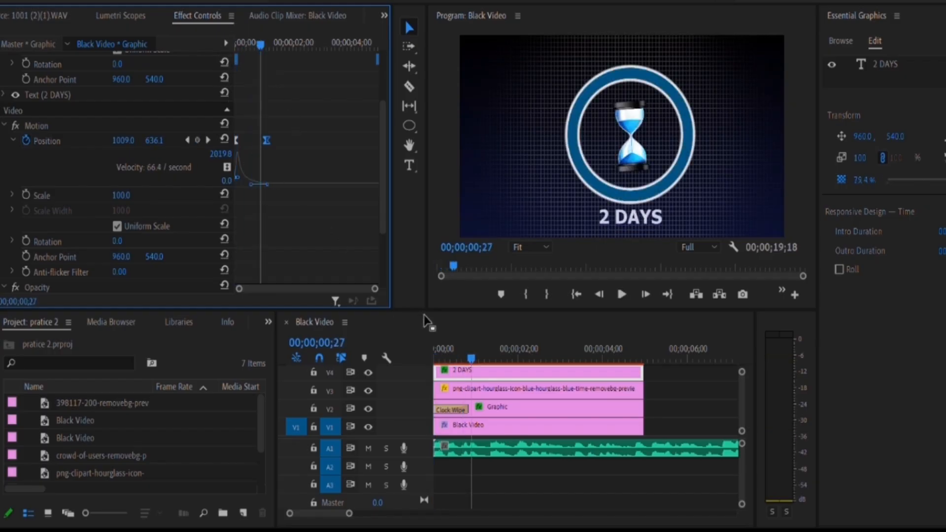
click(449, 339)
drag(449, 339, 420, 341)
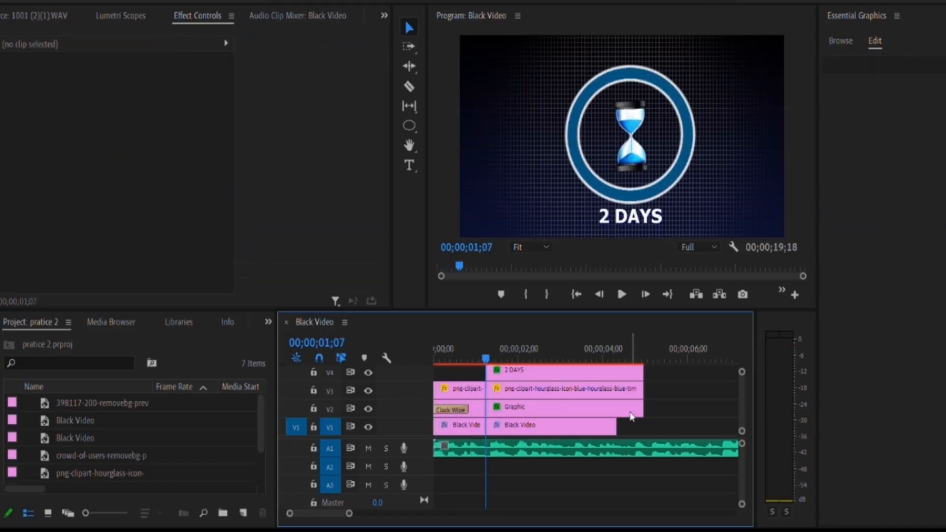
Try removing the portions of the background, ring, hourglass and text clips after 00;00;01;07
click(606, 421)
key(Delete)
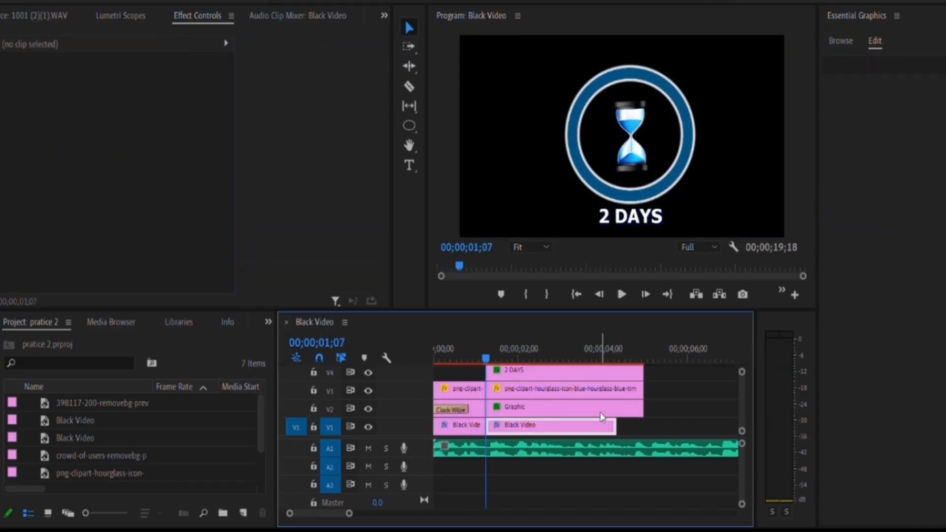
drag(619, 423, 613, 354)
key(Delete)
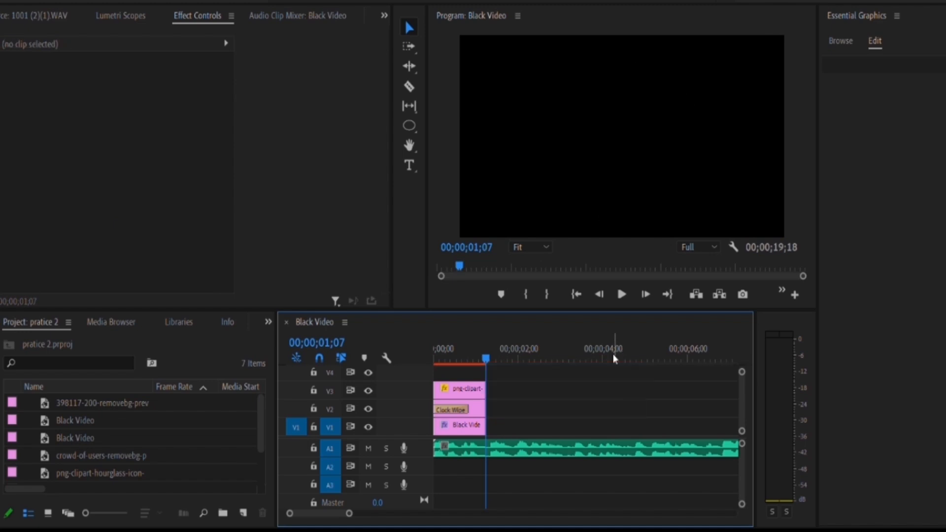
Preview the shortened hourglass and ring animation from the beginning and scrub through its first second
click(435, 337)
key(space)
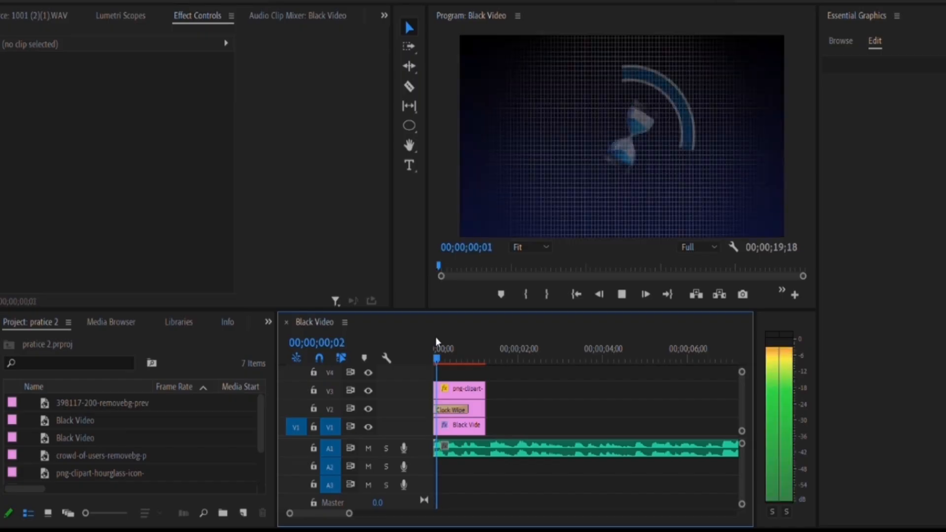
key(space)
key(space)
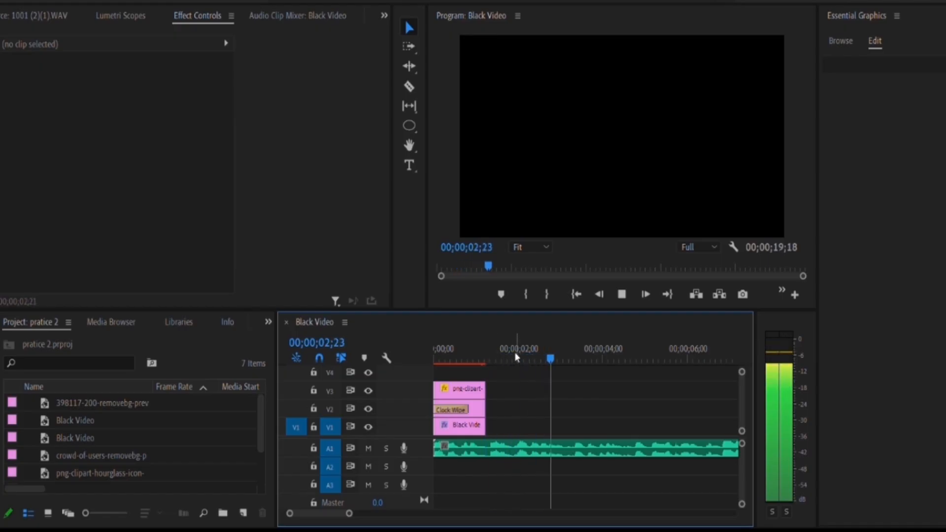
key(space)
click(487, 341)
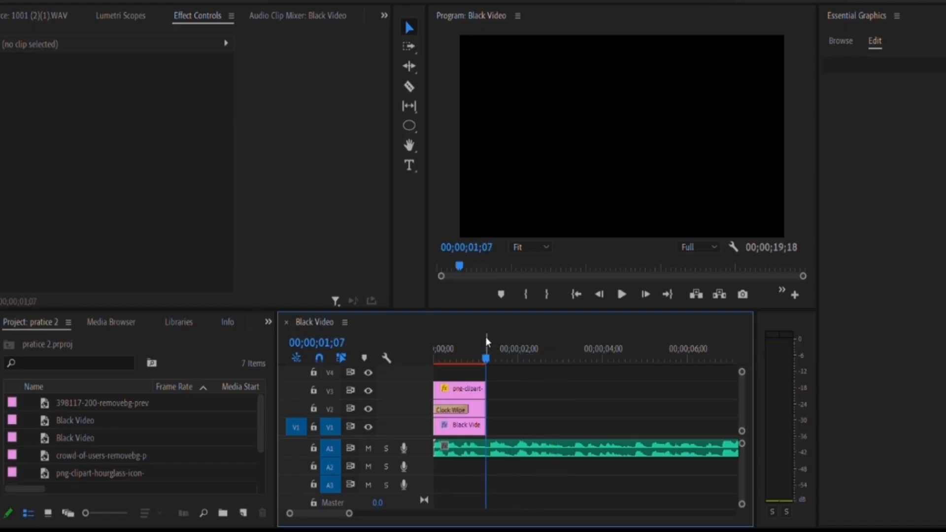
click(458, 348)
drag(506, 349, 447, 348)
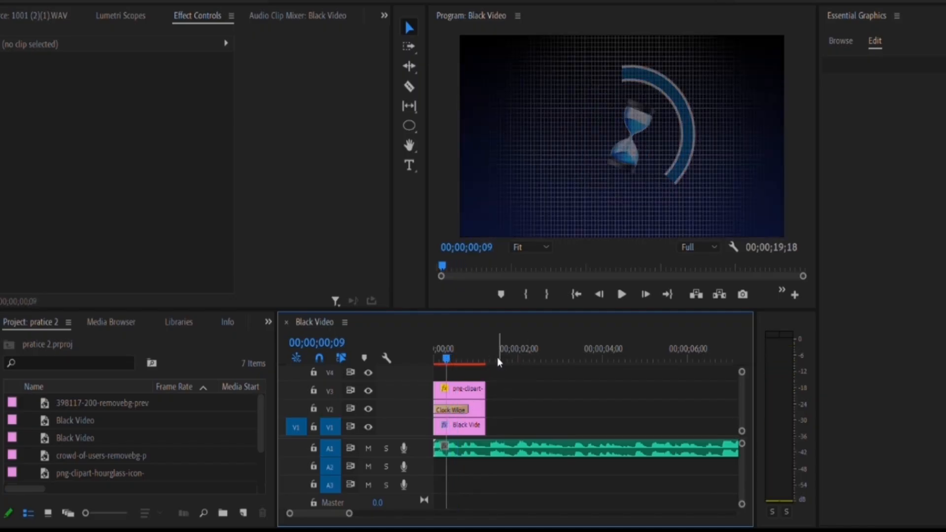
drag(499, 371, 455, 436)
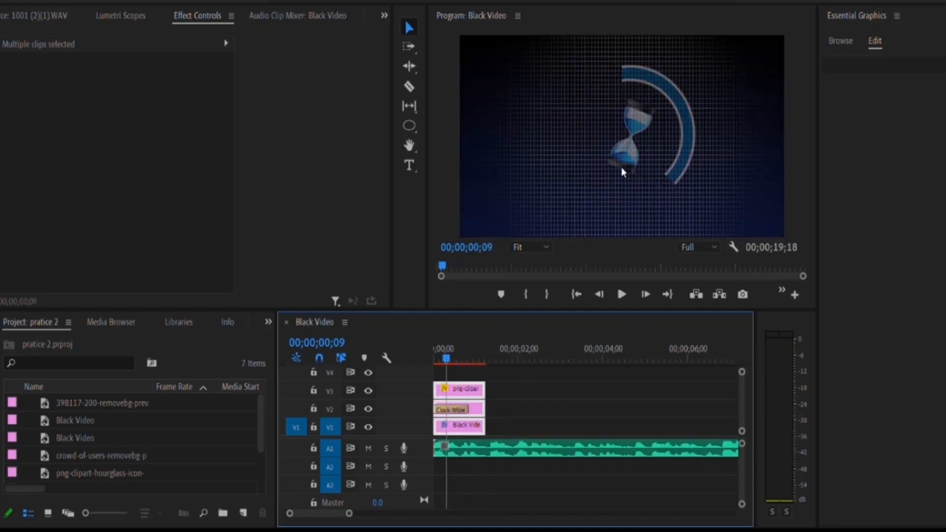
drag(445, 339, 478, 339)
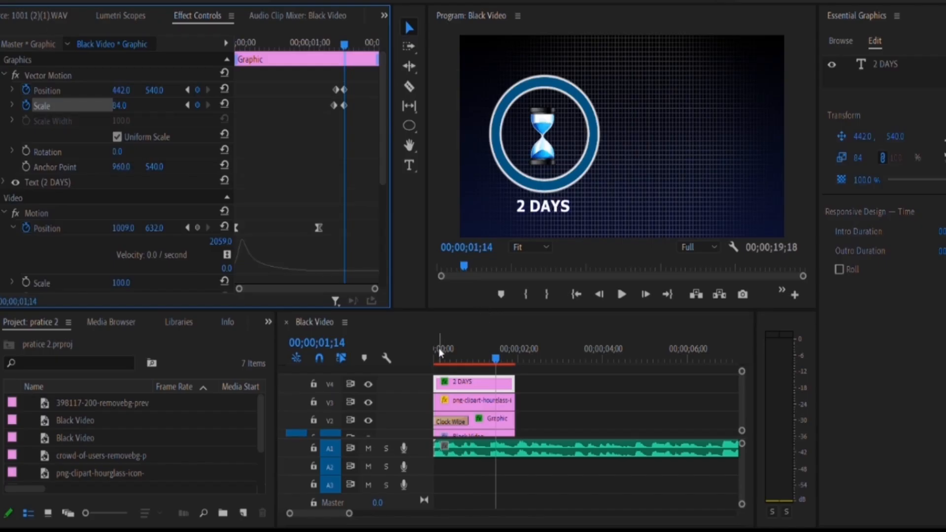
Preview the sideways move and shrink of the hourglass, ring and text from the beginning
click(439, 349)
key(space)
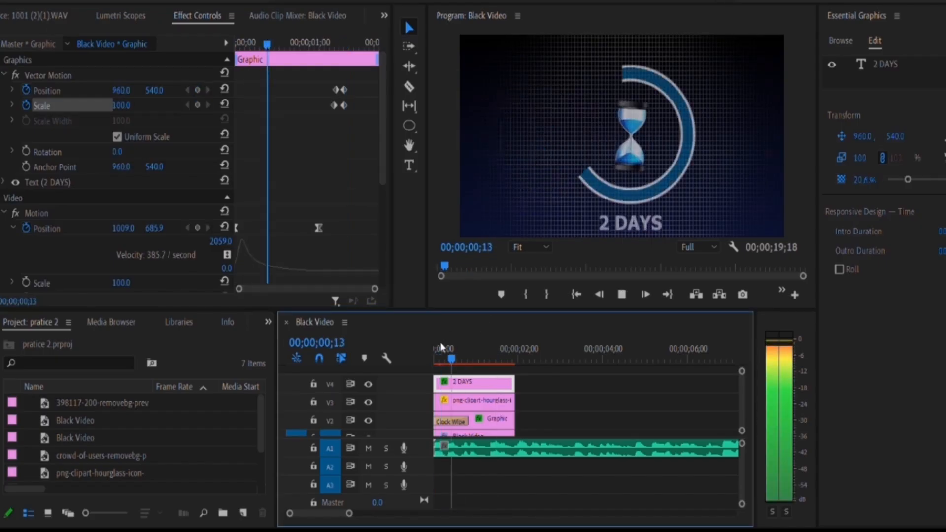
key(space)
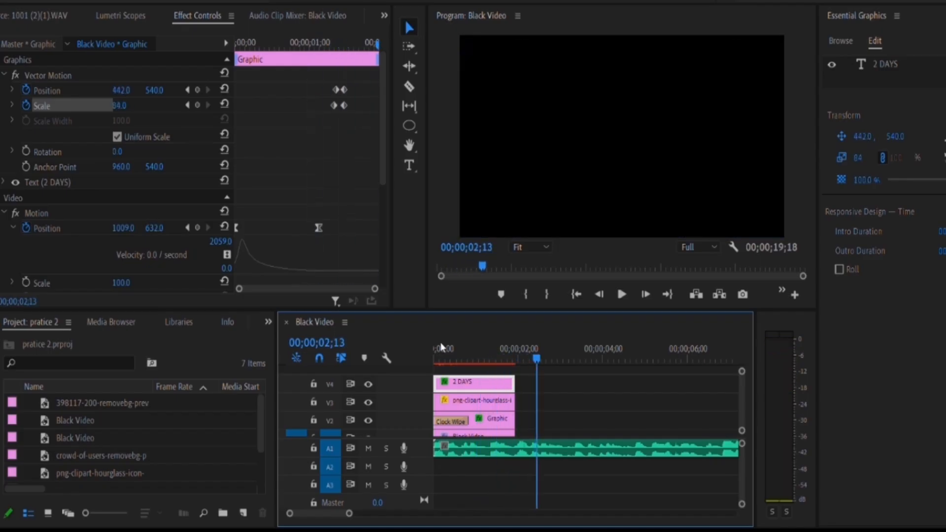
click(450, 349)
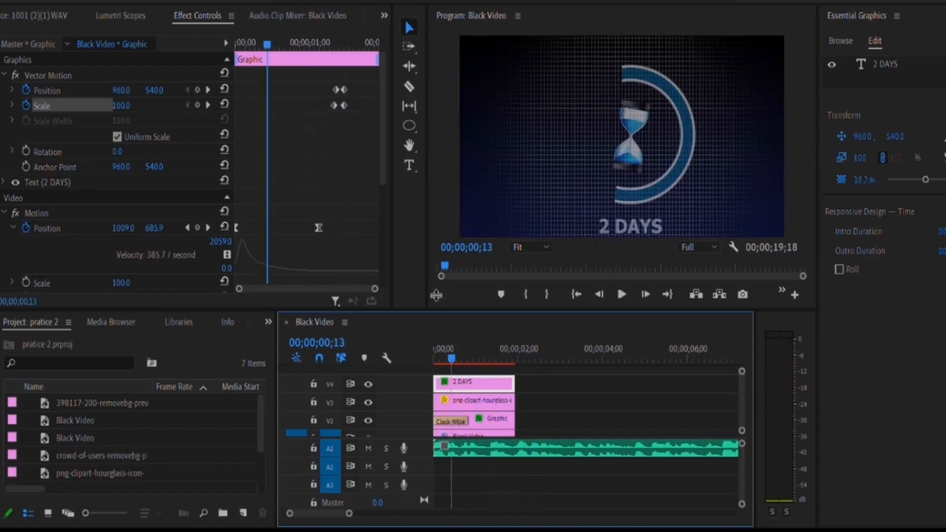
Shift the text's ending Vector Motion position and scale keyframes slightly later in time and ease them
click(345, 75)
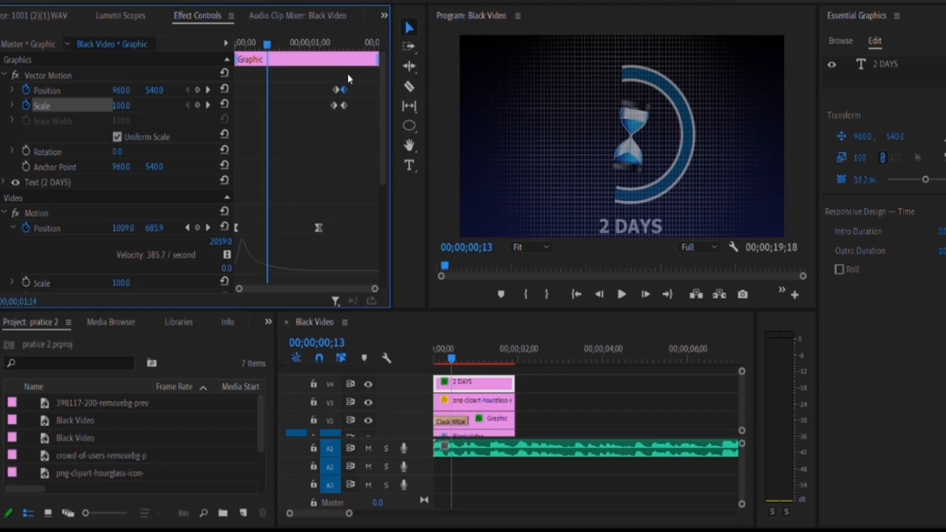
drag(348, 75, 350, 75)
click(343, 105)
drag(347, 94, 351, 91)
click(518, 266)
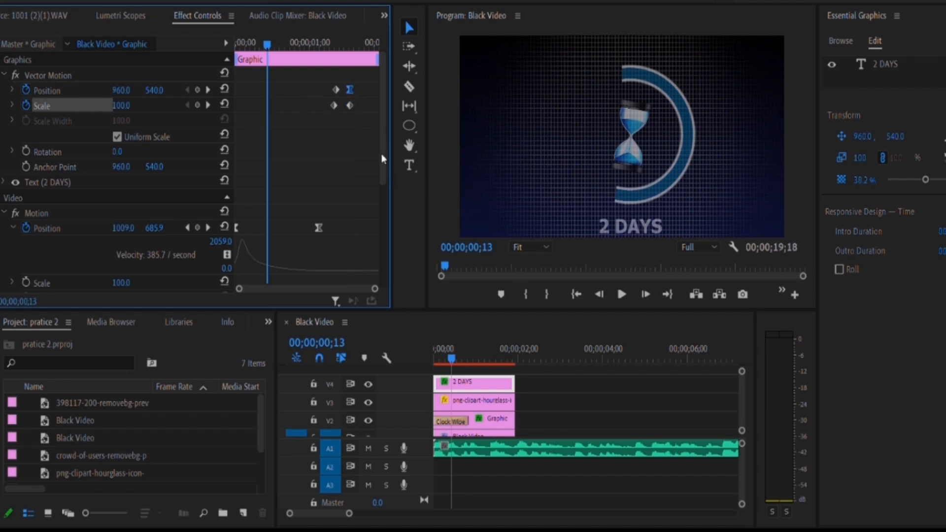
click(350, 105)
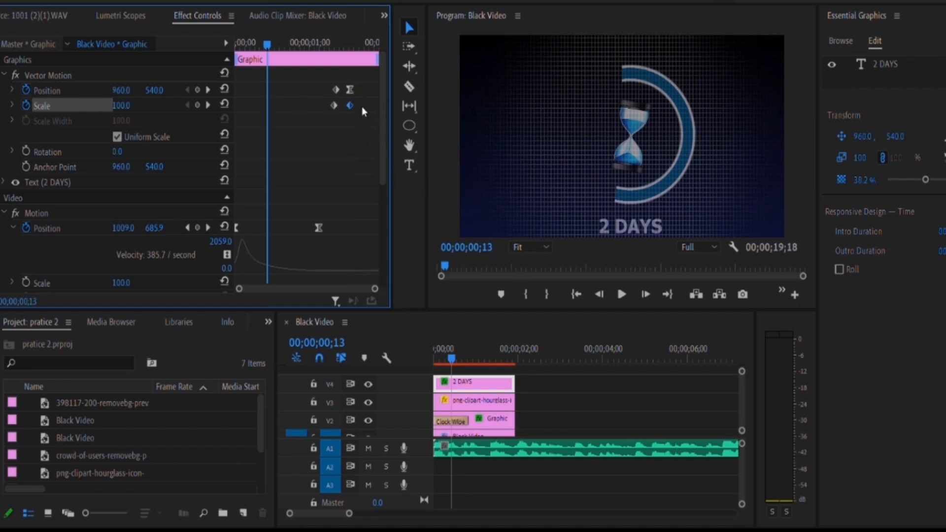
click(429, 276)
Ease the text's starting Vector Motion position and scale keyframes and preview the animation from the beginning
click(336, 89)
click(446, 216)
drag(327, 77, 341, 116)
drag(315, 77, 340, 108)
drag(454, 348, 423, 355)
key(space)
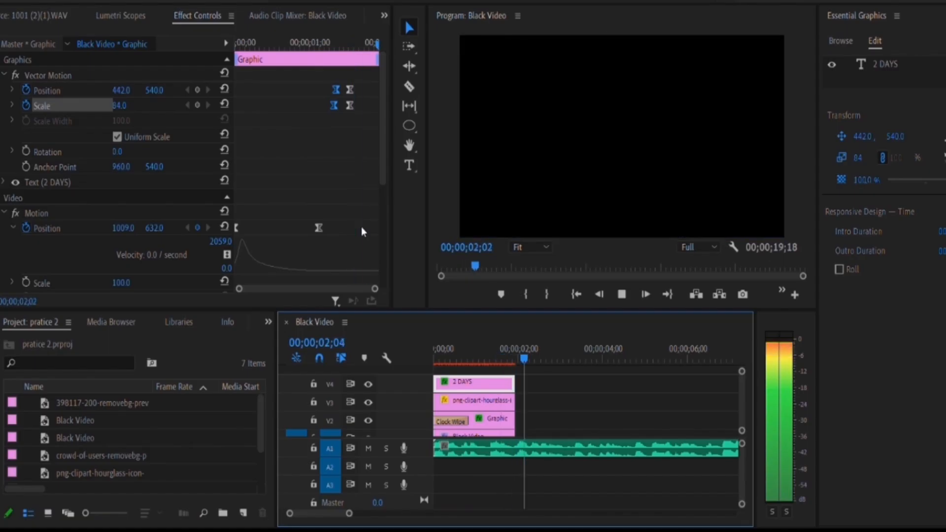
key(space)
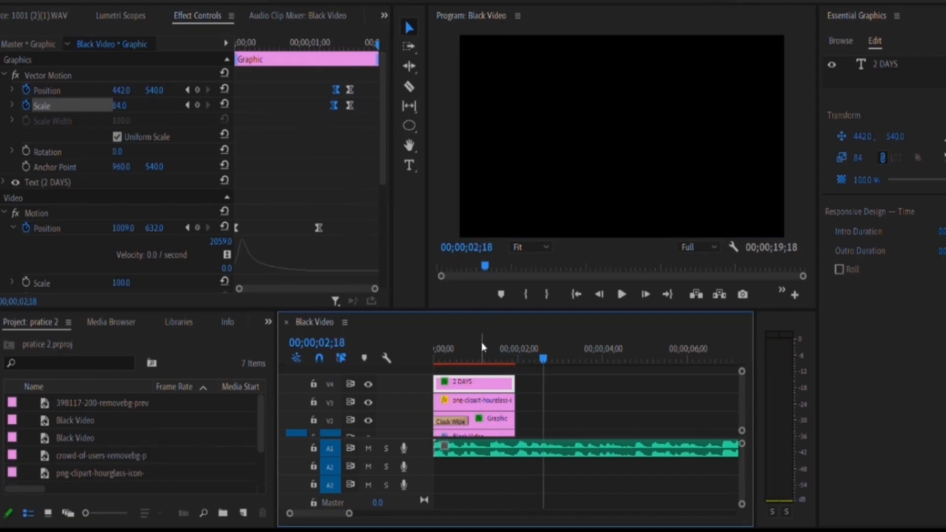
Ease the hourglass's starting and ending position and scale keyframes
click(485, 400)
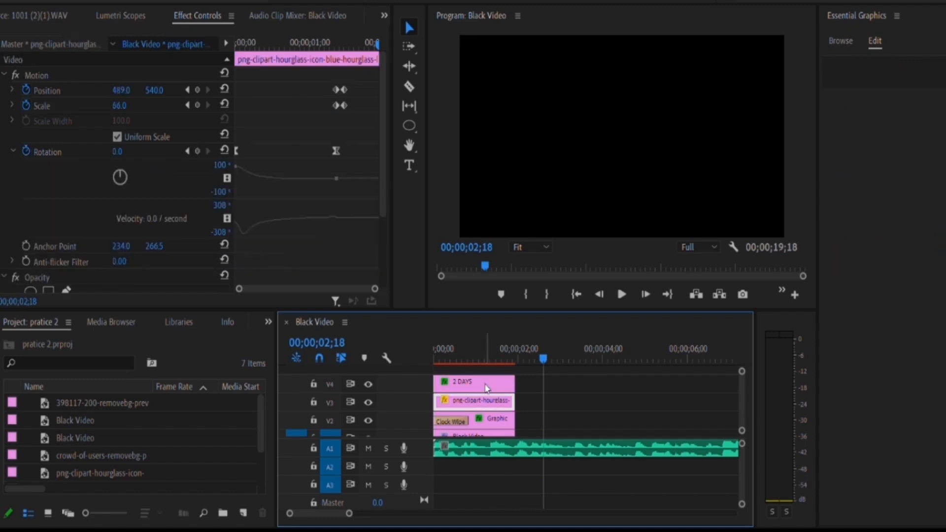
drag(348, 77, 349, 123)
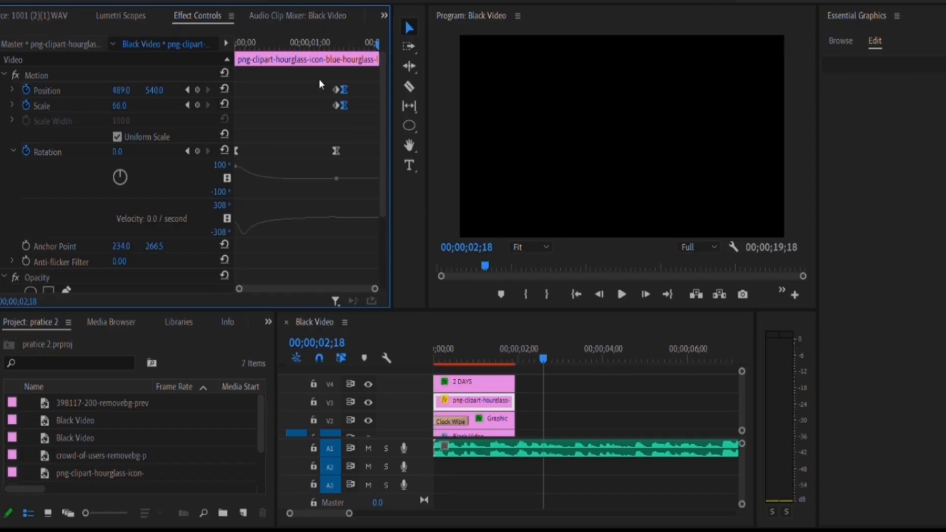
drag(307, 77, 335, 118)
Ease the ring's starting and ending Vector Motion position and scale keyframes and preview the animation from the beginning
click(497, 418)
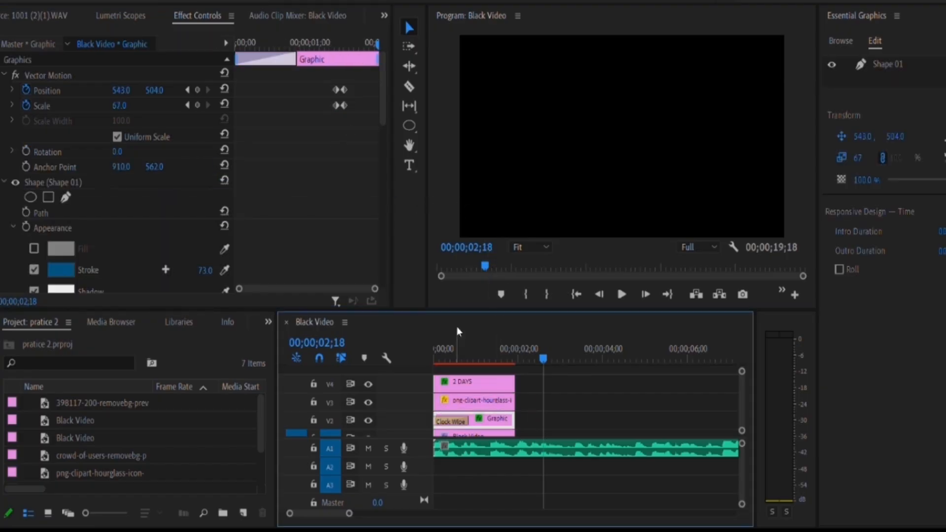
drag(351, 77, 339, 113)
click(502, 270)
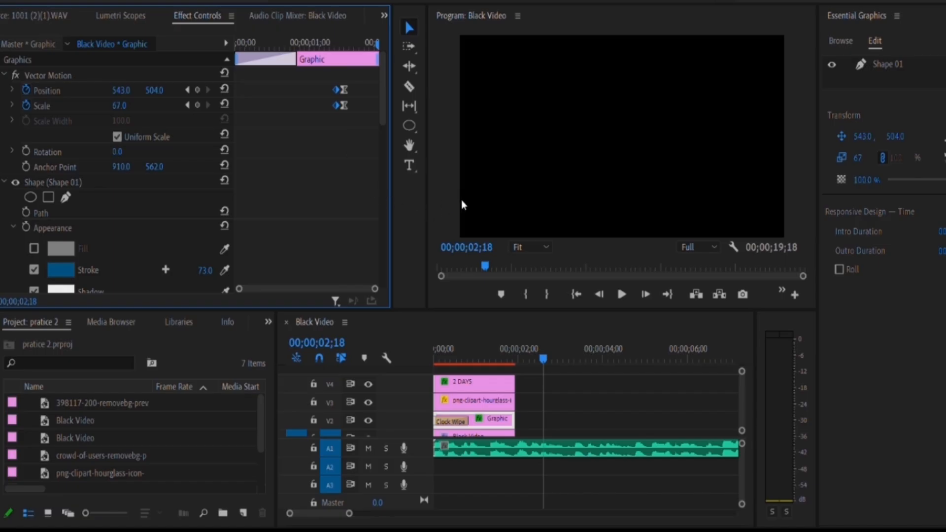
click(489, 271)
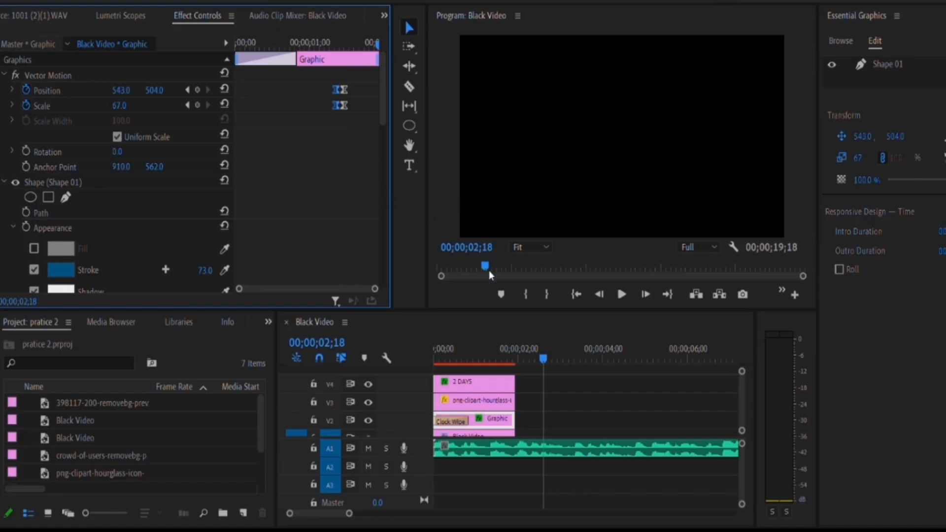
click(433, 342)
click(440, 344)
key(space)
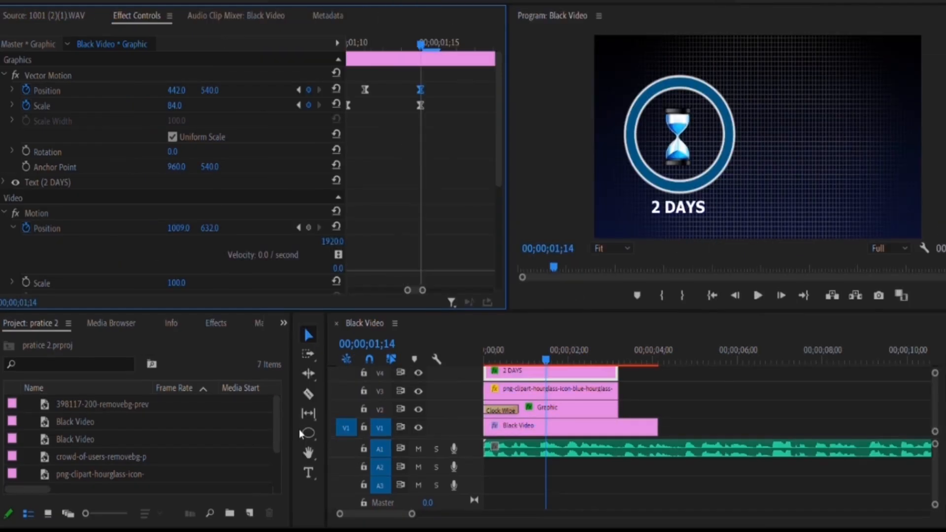
Draw a thin white horizontal rectangle as a line extending outward from the right edge of the ring
click(311, 432)
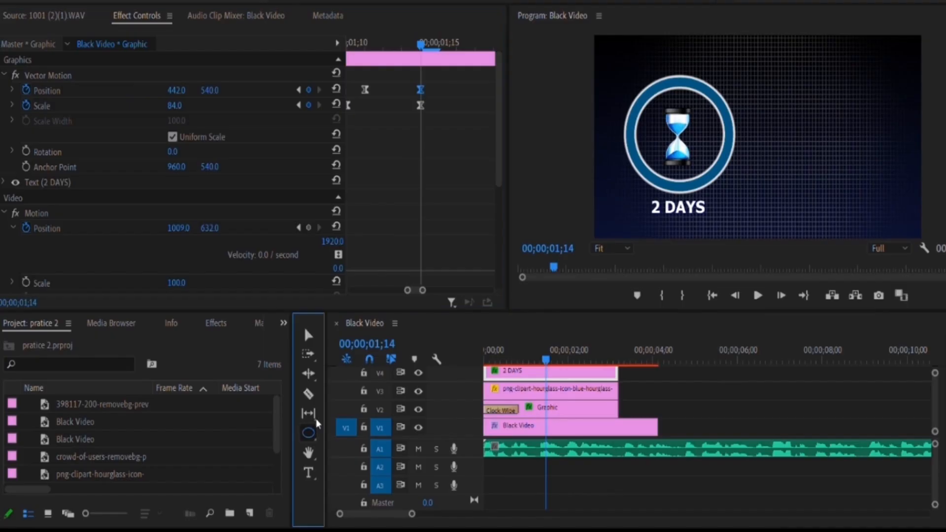
click(347, 425)
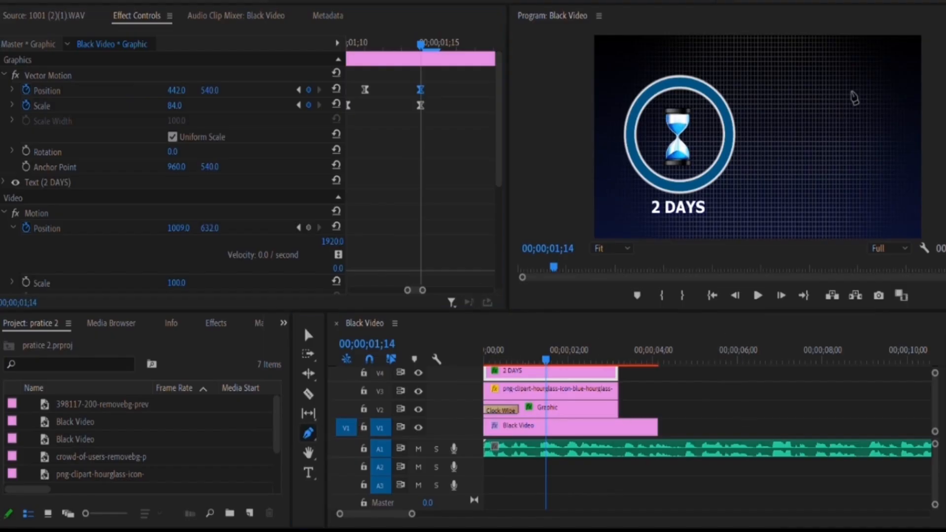
click(308, 426)
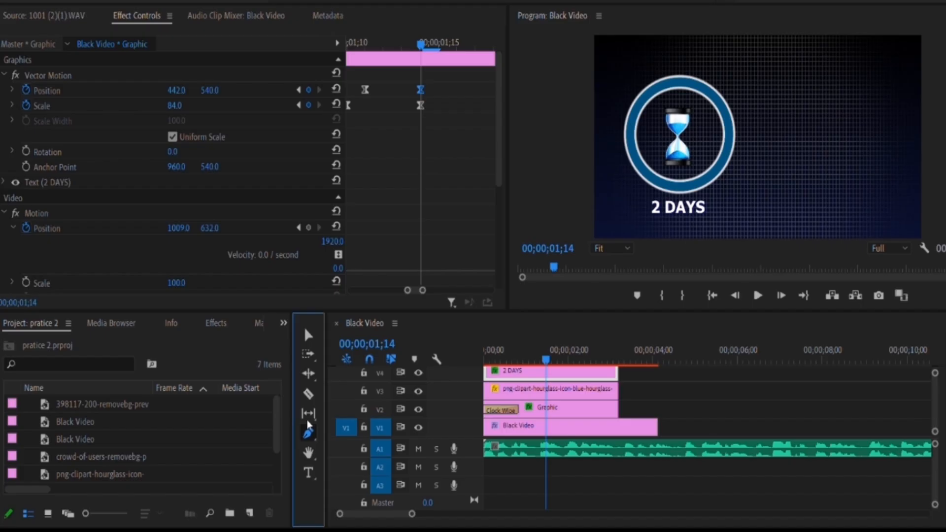
click(321, 428)
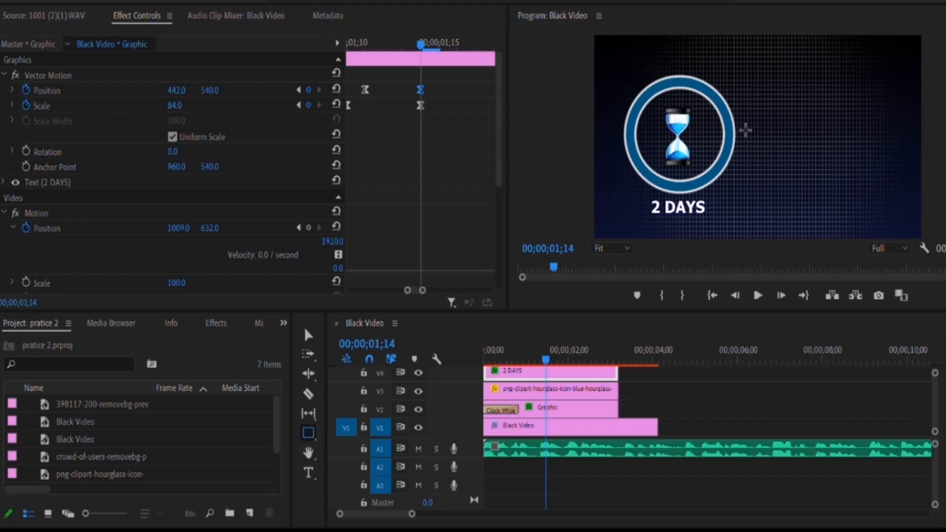
mouse_move(742, 131)
mouse_down()
mouse_move(858, 144)
mouse_move(868, 122)
mouse_move(872, 134)
mouse_up()
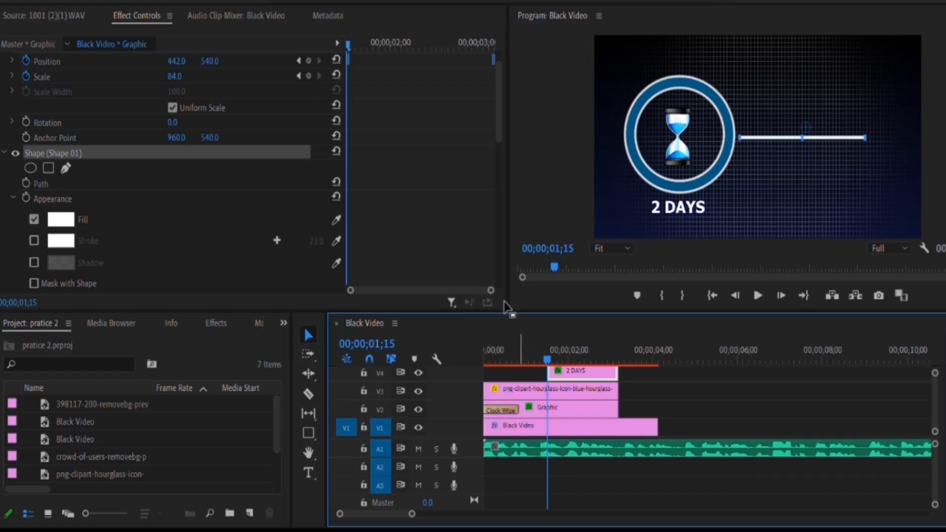
Animate the line's Path growing out of the ring, with the full-length keyframe at 00;00;01;28, and preview it
drag(574, 351, 568, 351)
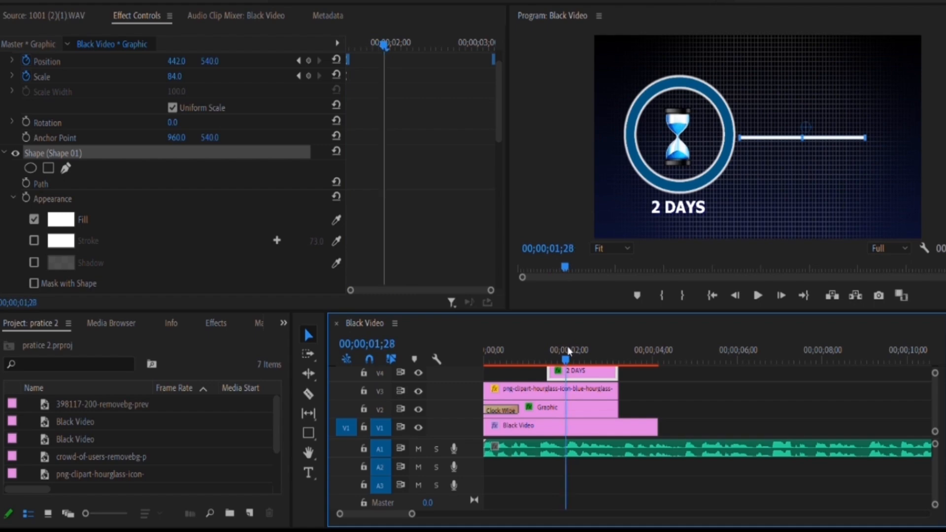
click(26, 183)
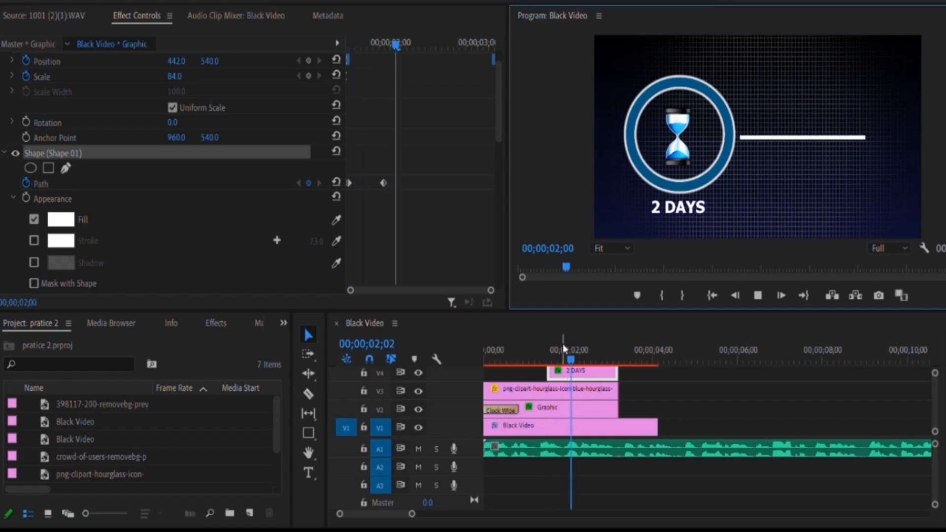
key(space)
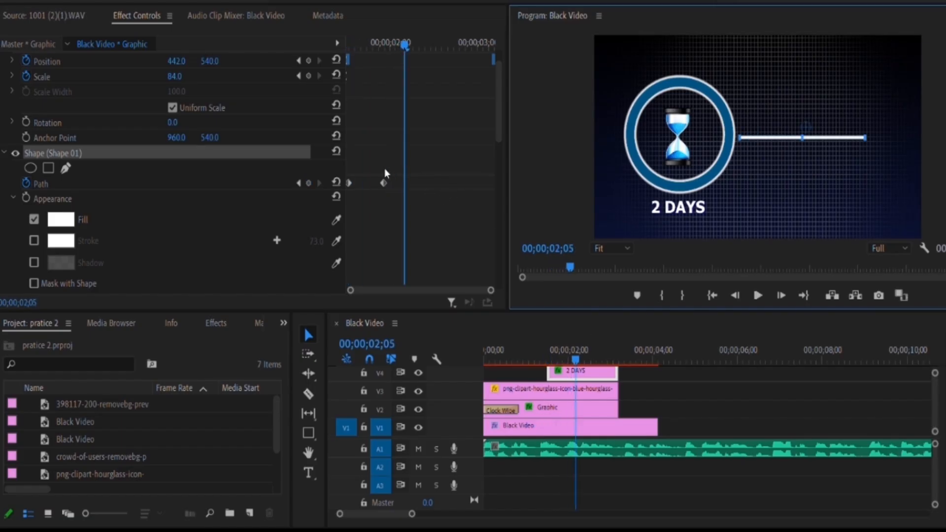
click(383, 183)
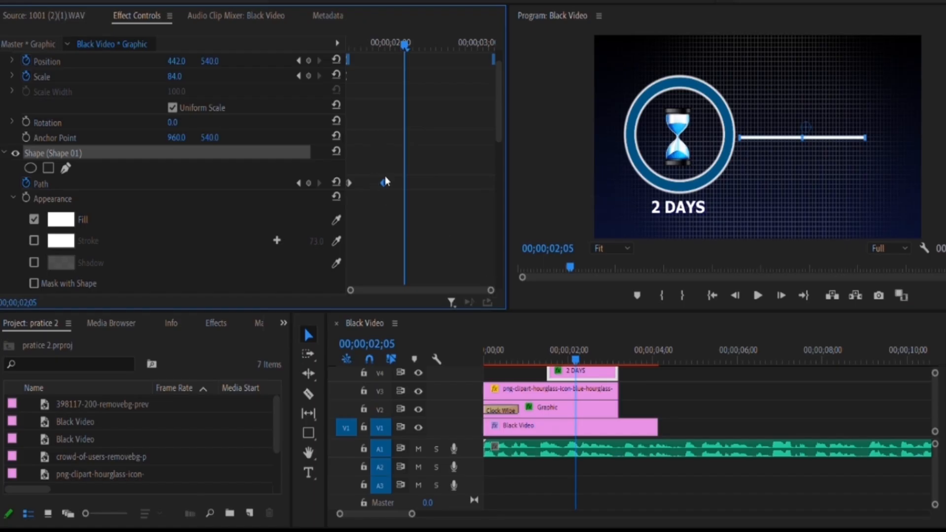
click(380, 153)
click(496, 330)
key(Home)
key(space)
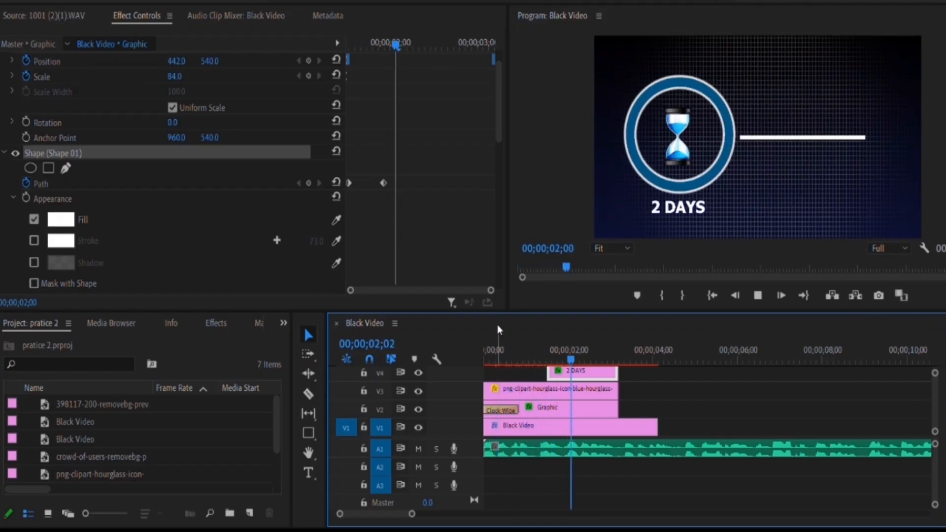
key(space)
click(575, 339)
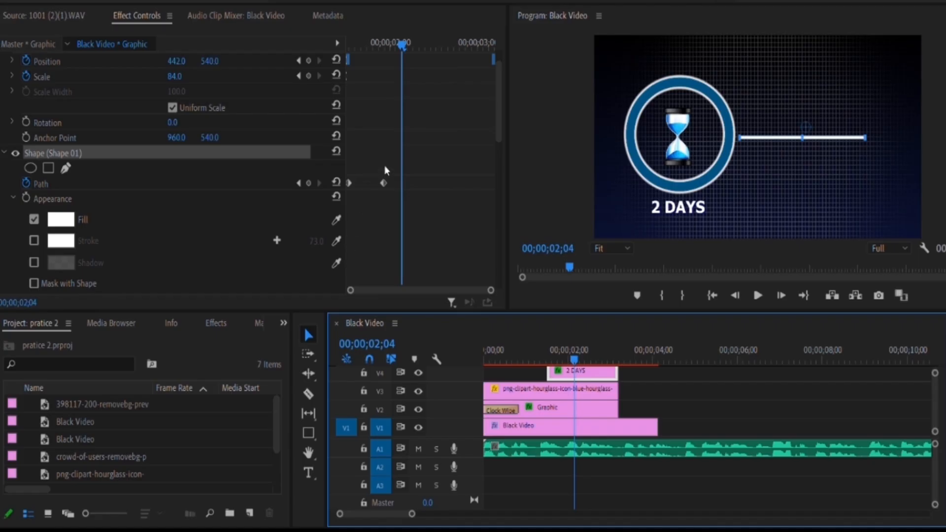
Move the line's ending Path keyframe earlier to 00;00;01;24 and preview the faster growth
drag(384, 183, 371, 179)
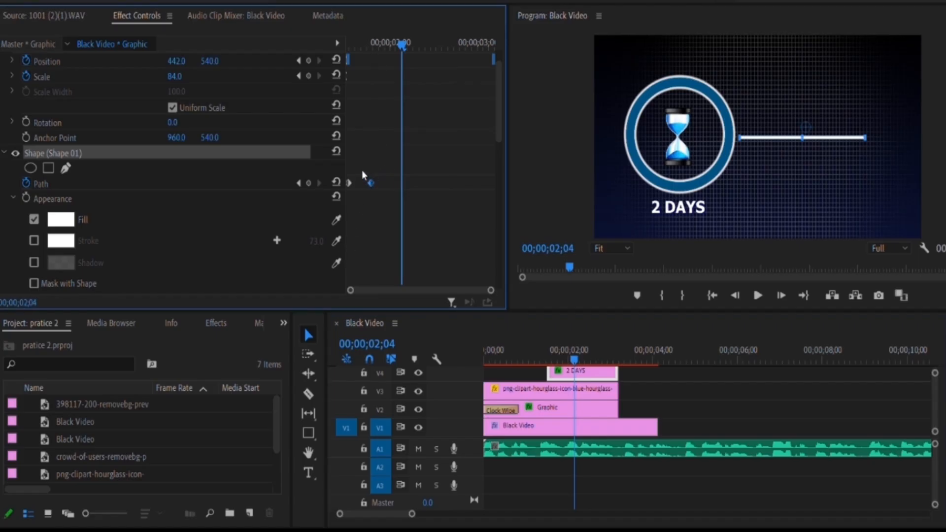
click(546, 326)
key(space)
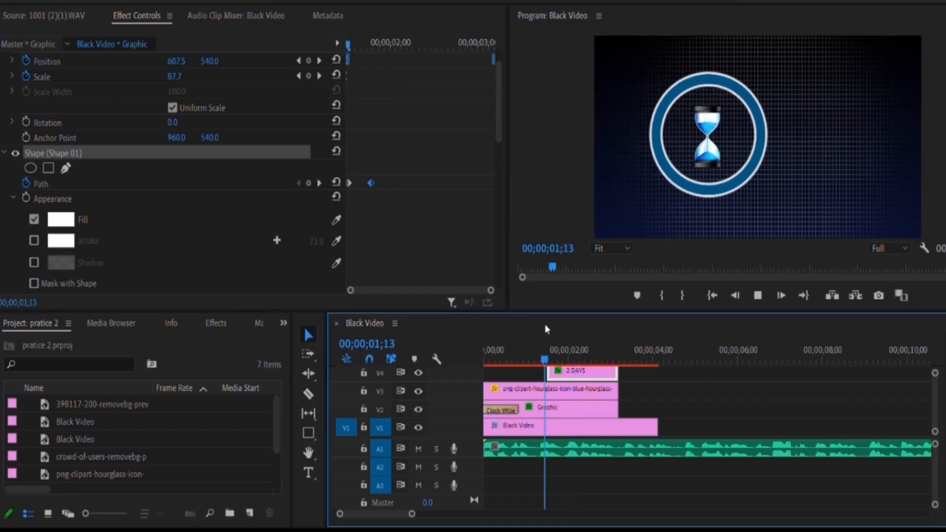
key(space)
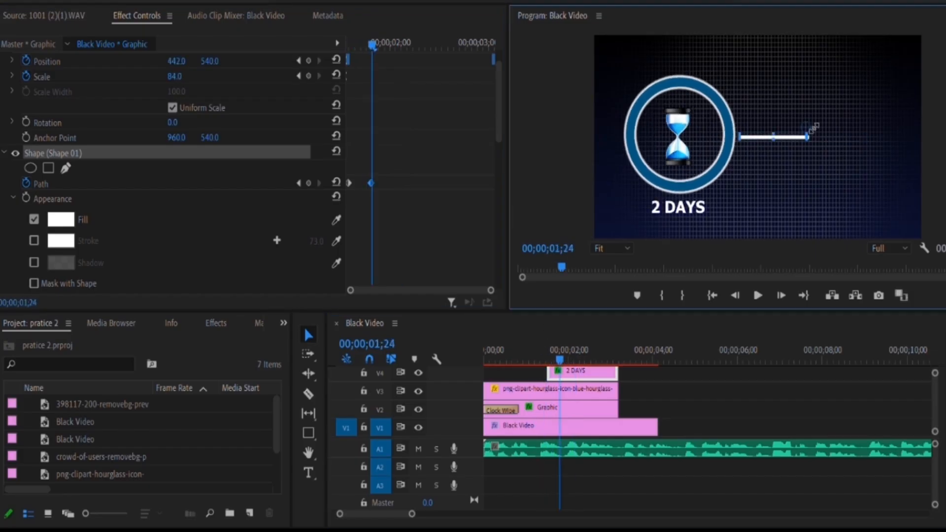
Shorten the line to about half its length at the ending Path keyframe and replay its growth
drag(812, 131, 812, 129)
key(space)
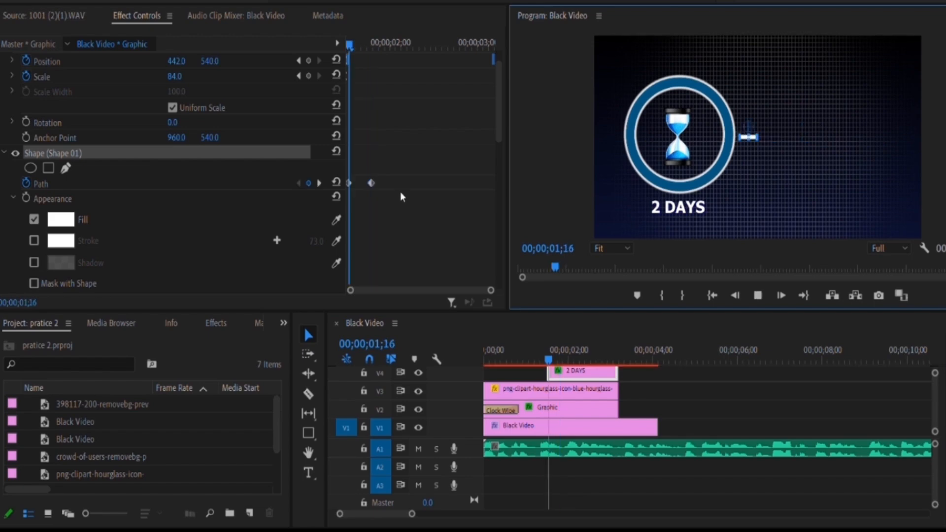
key(space)
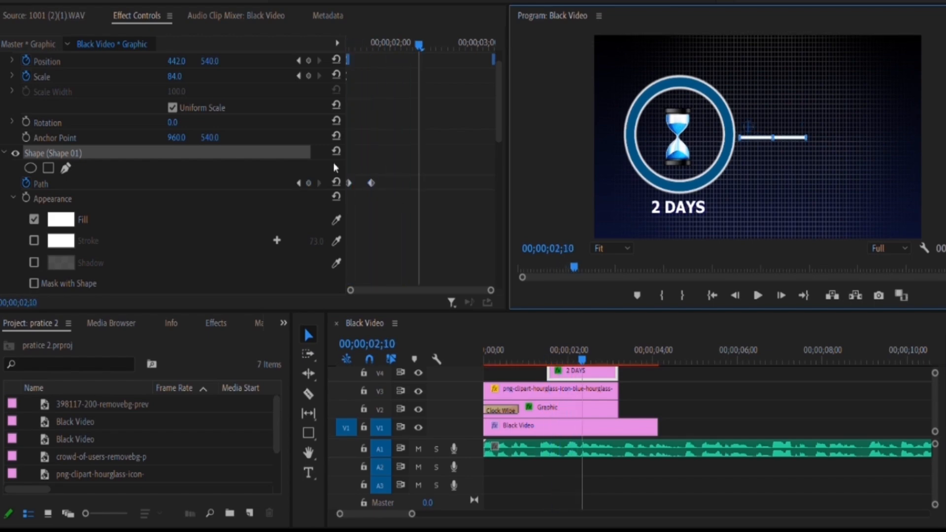
click(350, 30)
key(space)
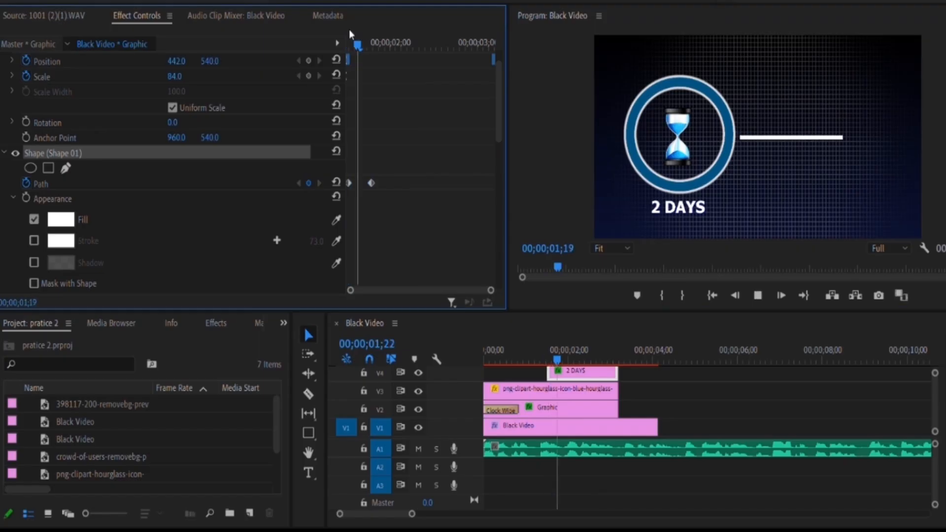
key(space)
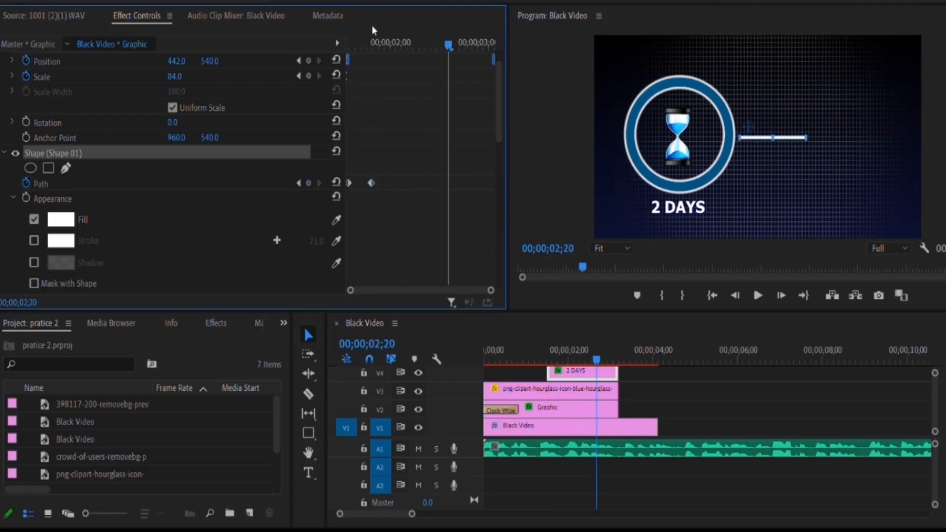
click(352, 29)
key(space)
key(space)
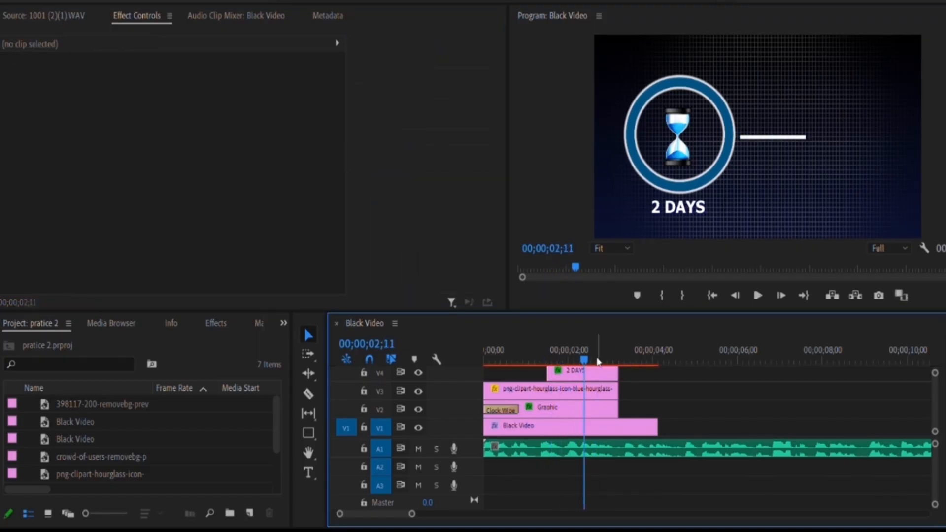
Duplicate the V4 clip containing the line and the "2 DAYS" text directly after the original
drag(599, 371, 673, 371)
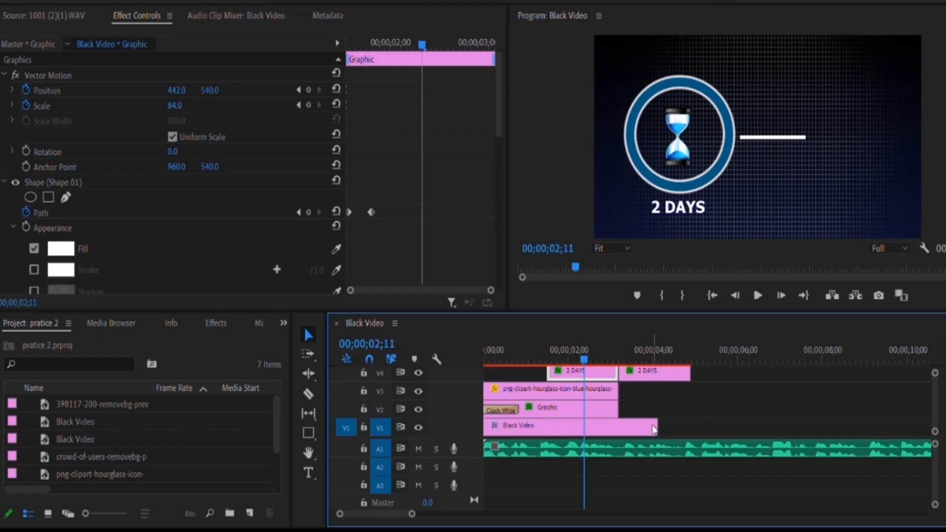
scroll(663, 441, down, 1)
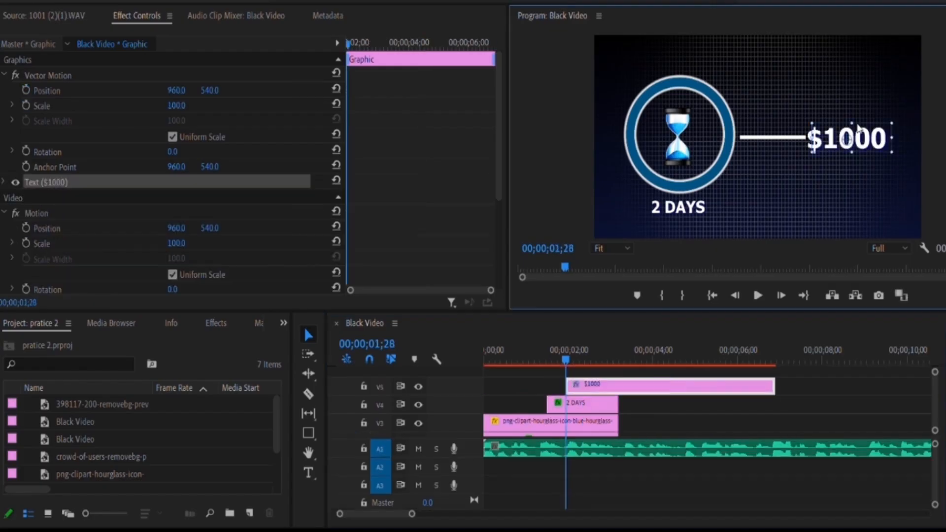
Align the "$1000" text with the line's free end and give it a background with 30% opacity and size 18.1
drag(857, 124, 855, 123)
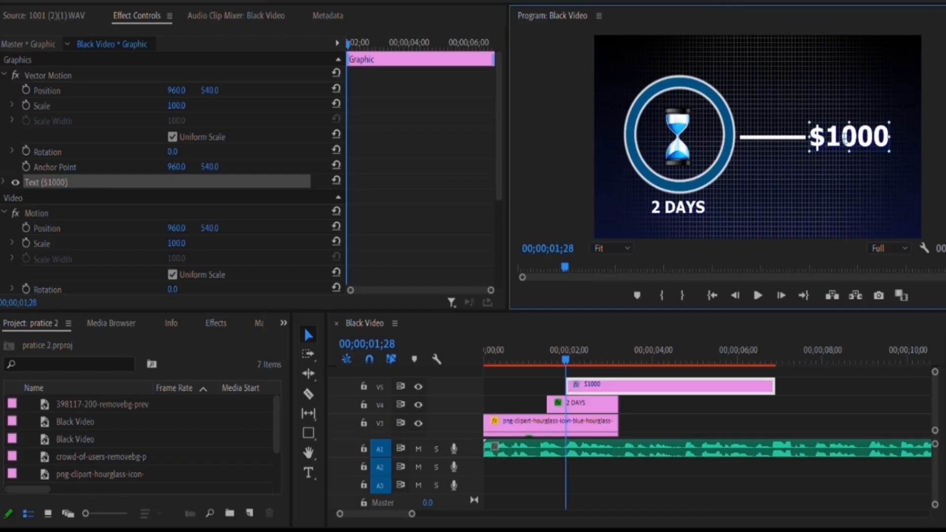
click(3, 179)
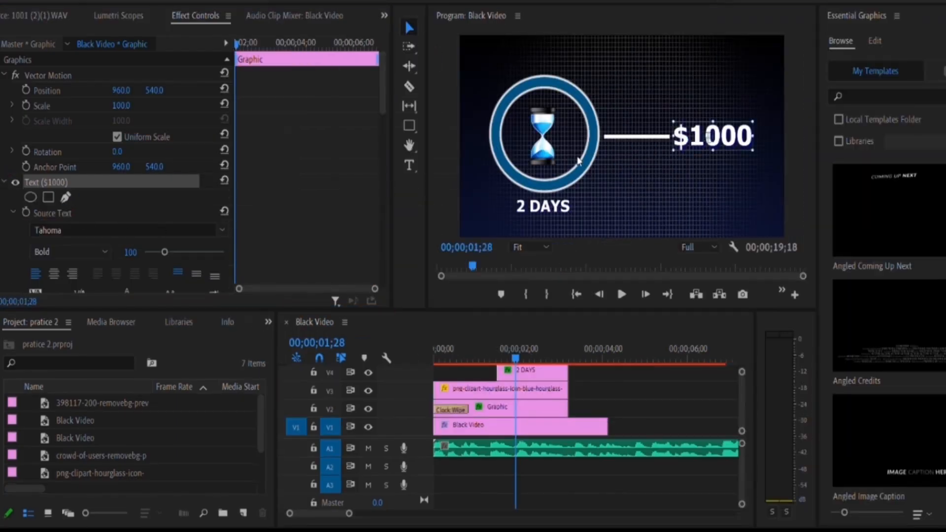
scroll(96, 207, down, 1)
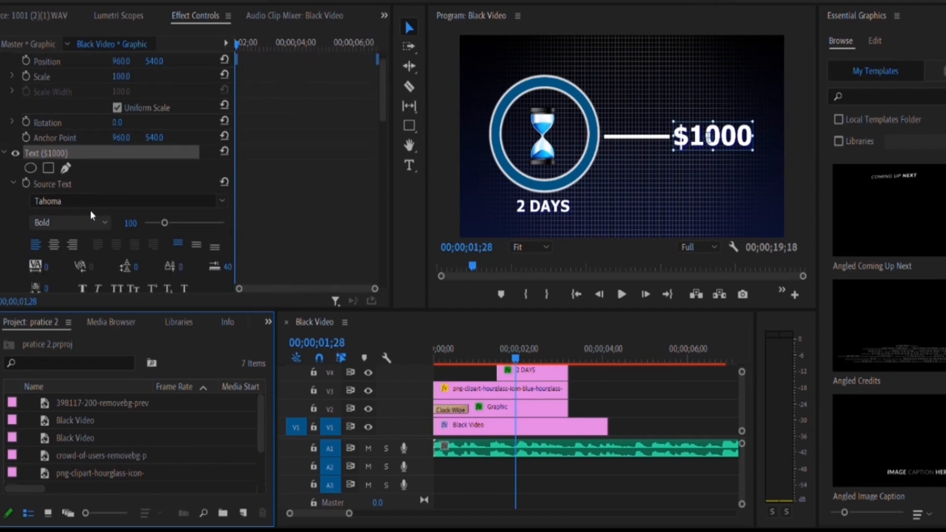
scroll(89, 251, down, 1)
scroll(90, 249, down, 2)
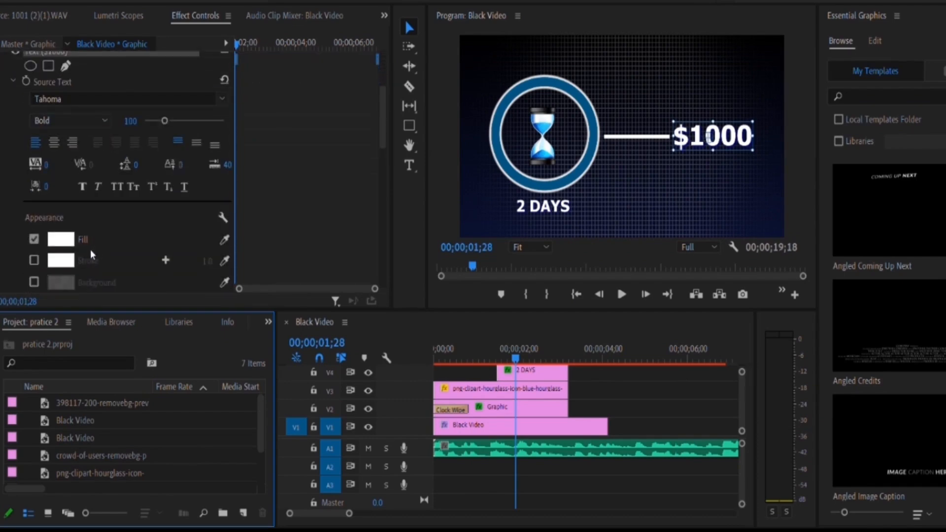
scroll(81, 260, down, 1)
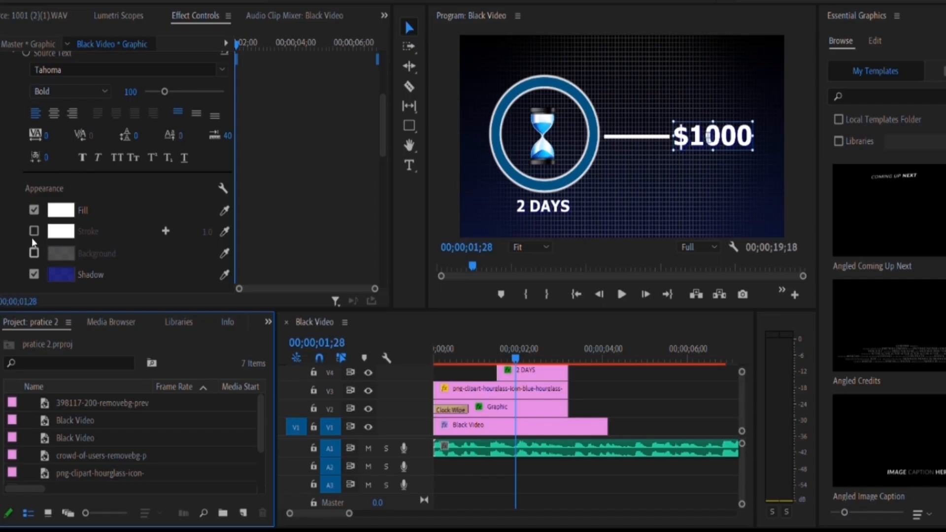
click(33, 252)
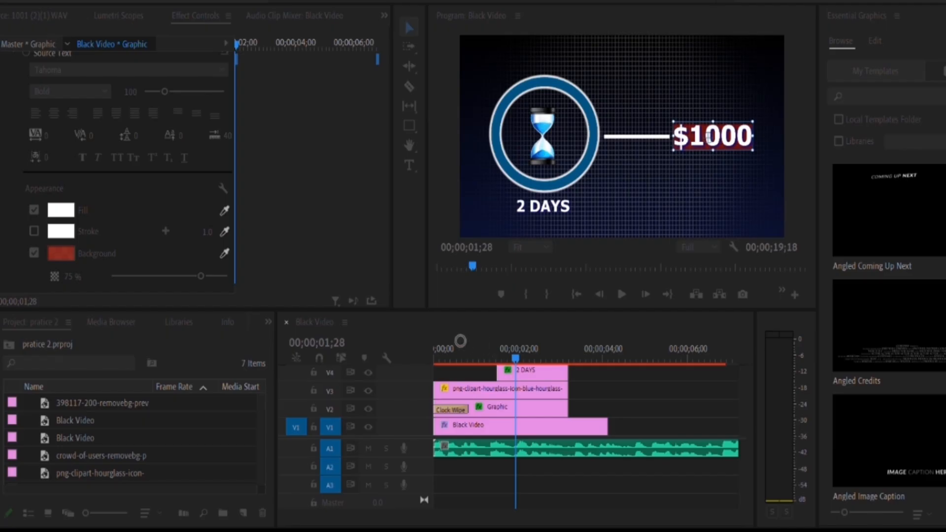
click(489, 333)
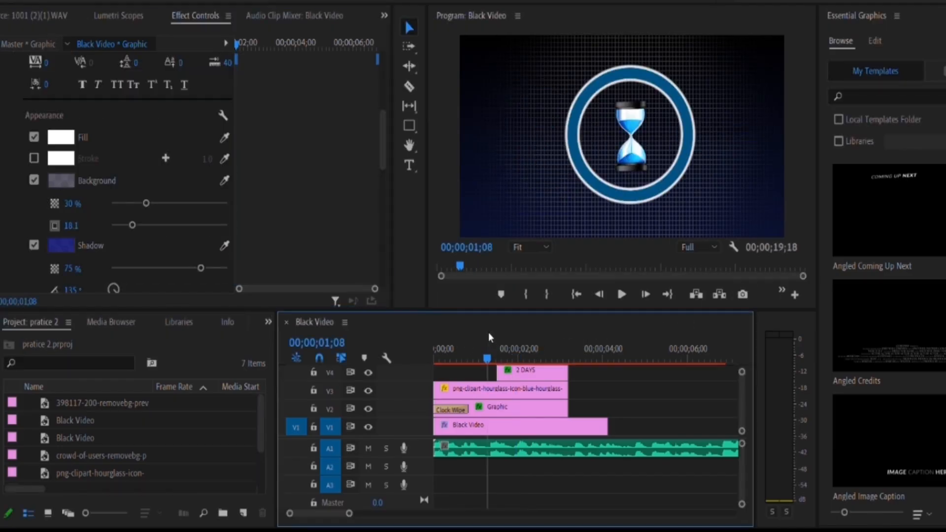
Play back the opening hourglass, 2 DAYS and $1000 animation to review its timing
key(space)
key(space)
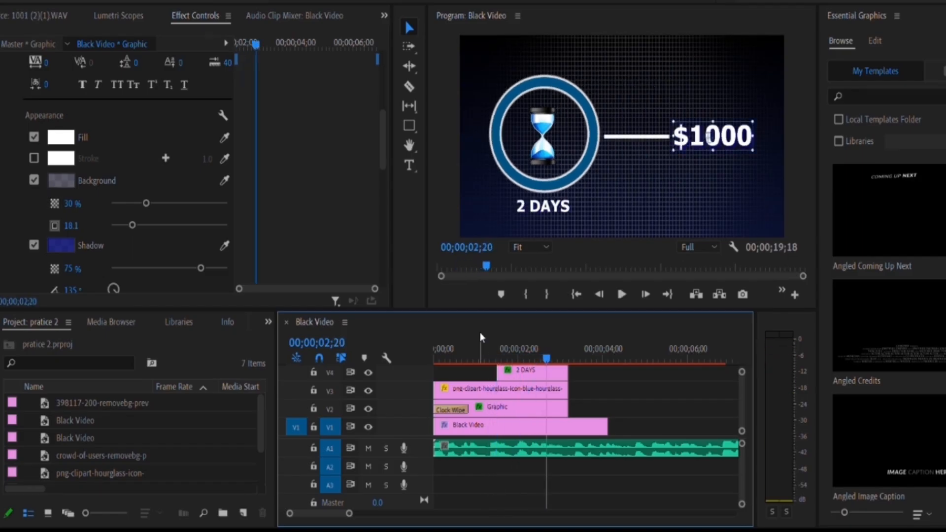
click(441, 347)
key(space)
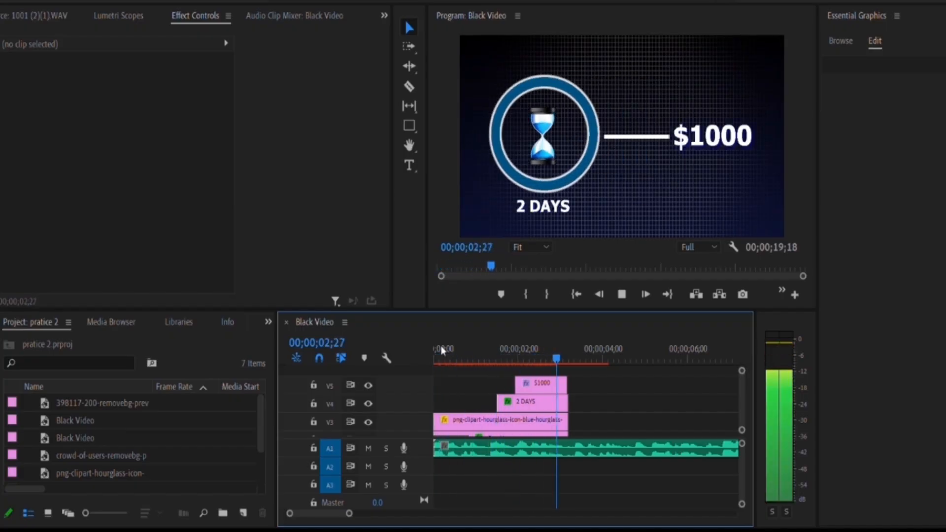
key(space)
drag(566, 381, 577, 378)
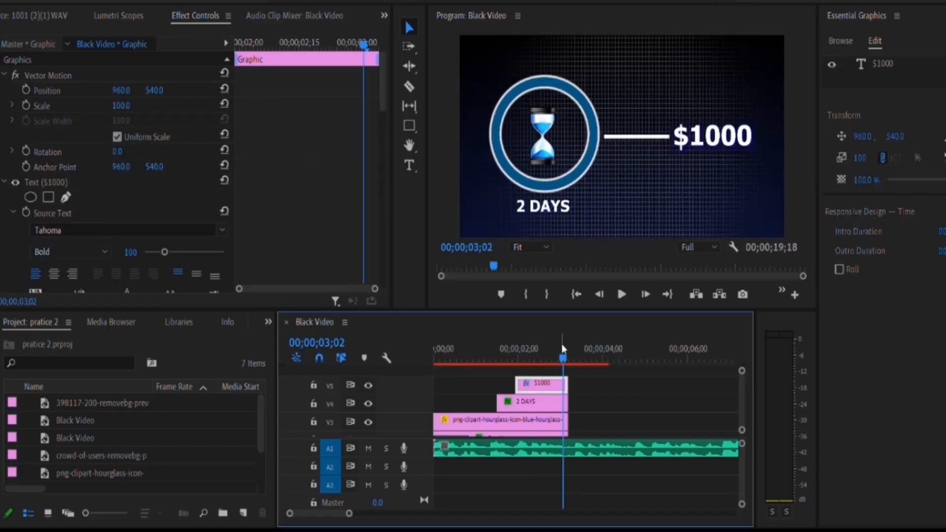
key(space)
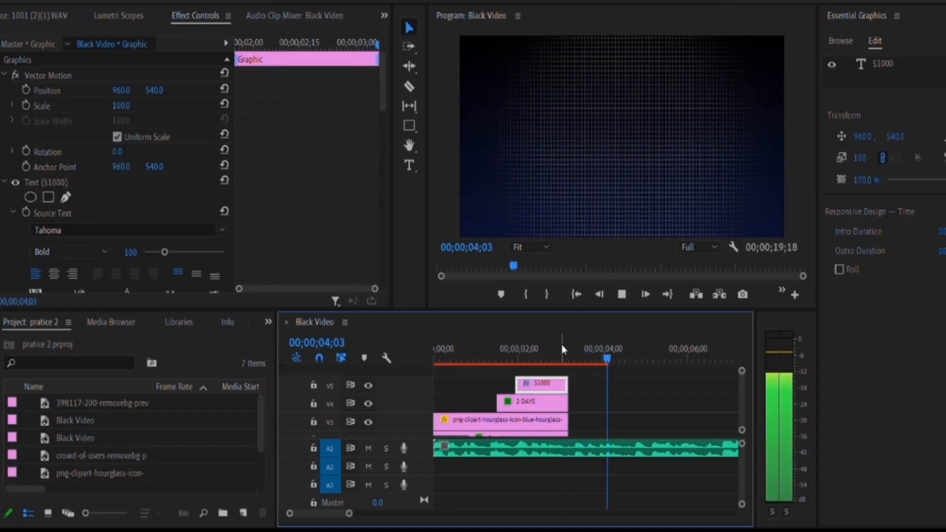
click(568, 349)
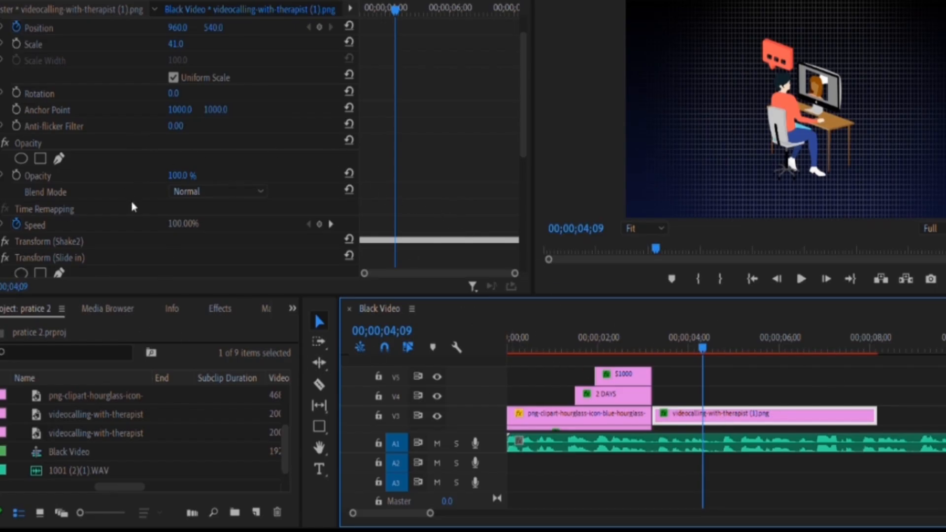
Examine the Shake2 transform on the video-calling clip and list all effect presets by clearing the SLIDE search
click(105, 241)
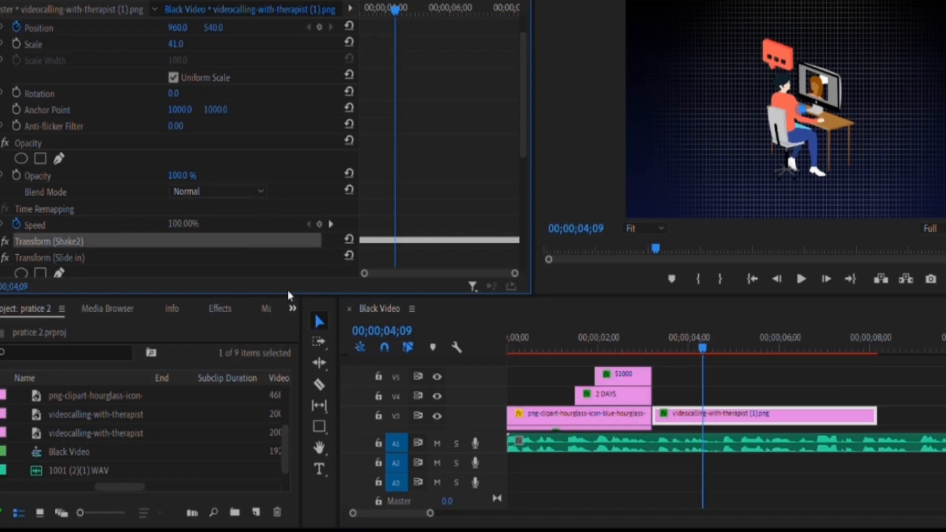
click(220, 308)
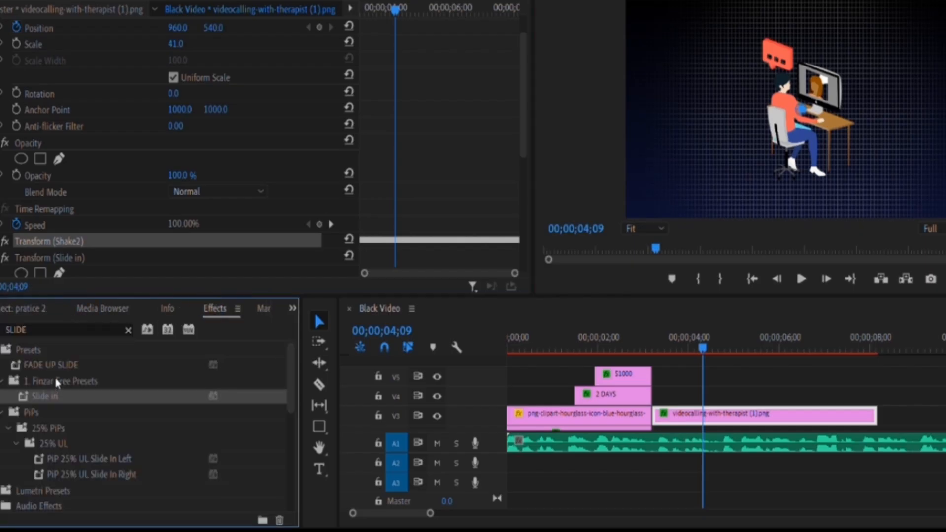
click(7, 329)
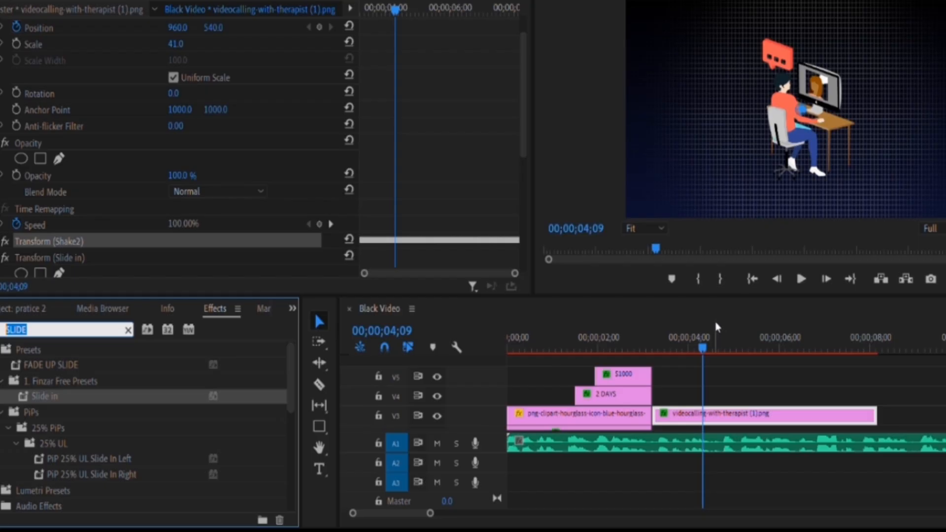
key(BackSpace)
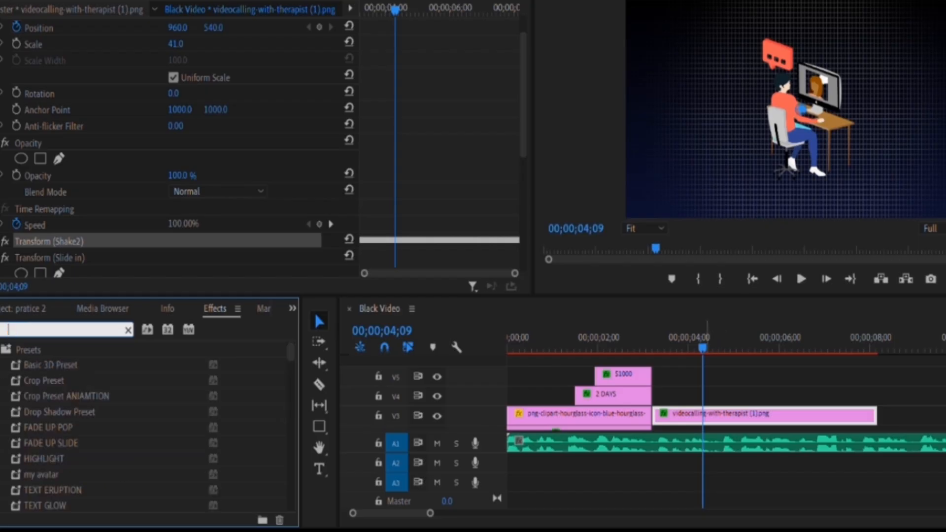
Add a large HOW? title over the upper part of the video-calling scene at 00;00;04;20
click(720, 334)
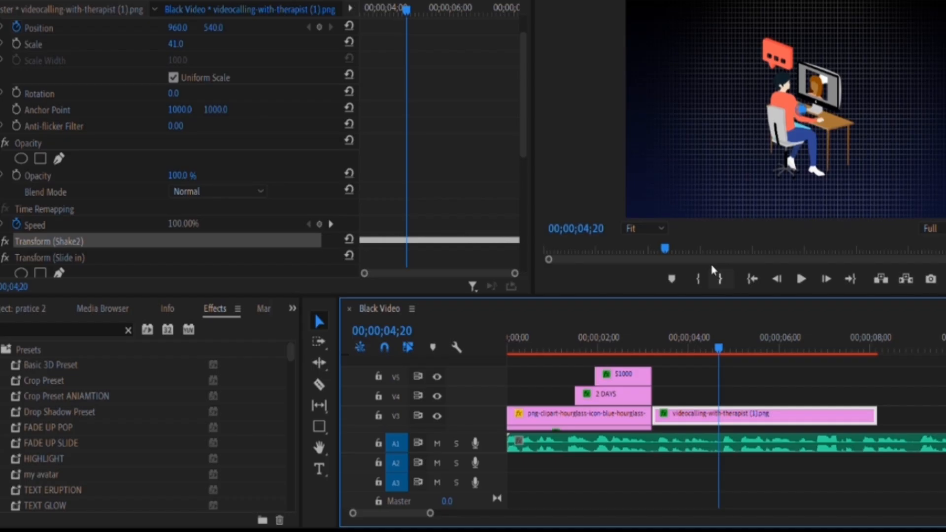
click(319, 470)
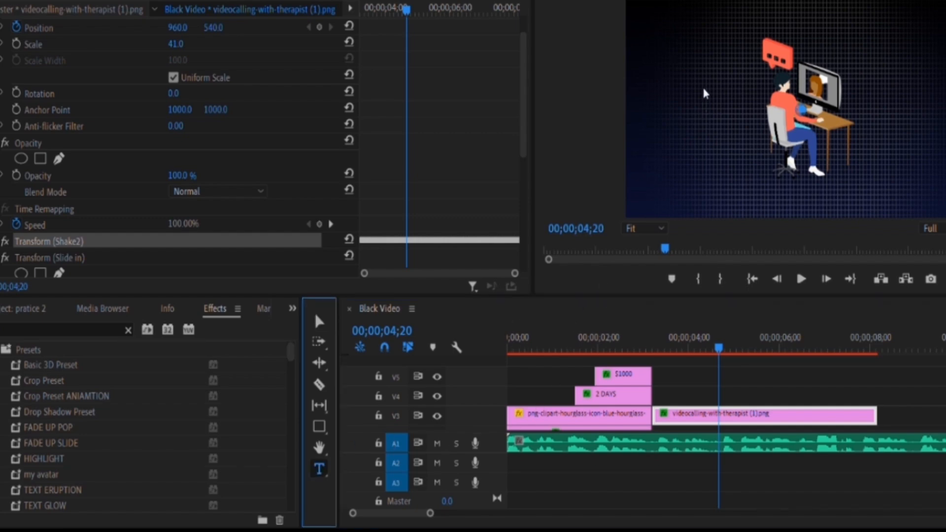
click(732, 98)
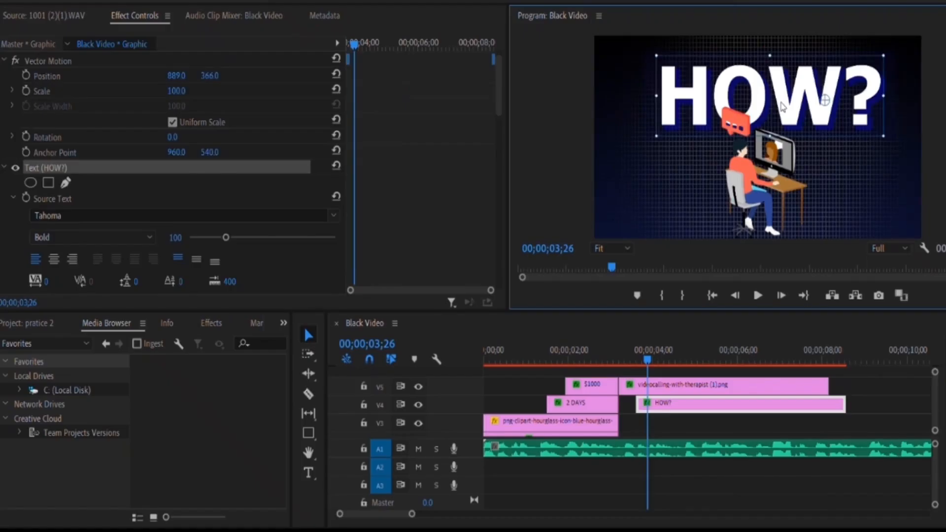
Add Position and Scale keyframes to the video-calling clip at 00;00;05;05, near the end of the HOW? title
drag(701, 350, 707, 350)
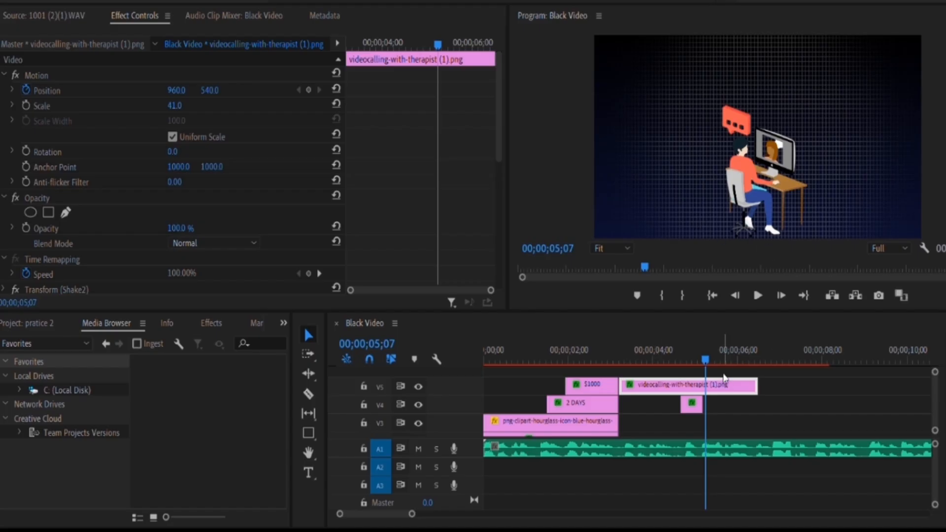
drag(702, 344, 702, 345)
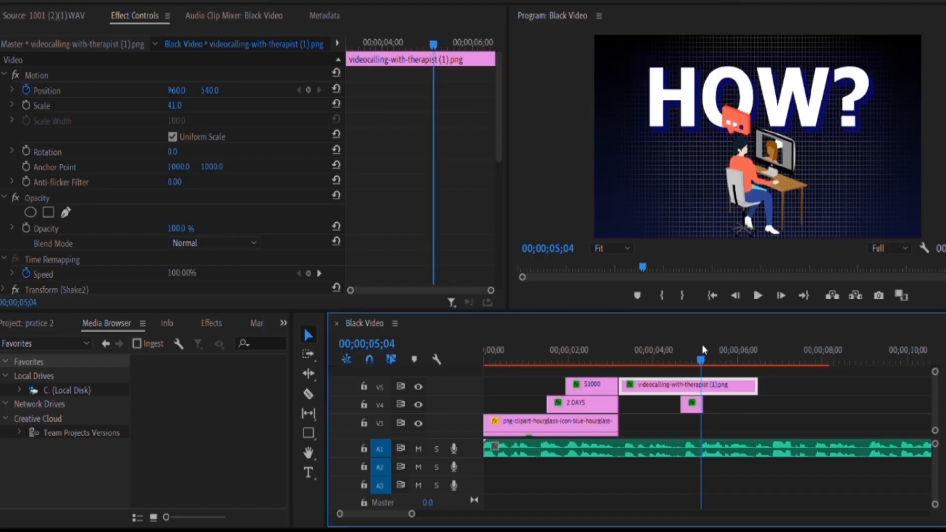
click(702, 345)
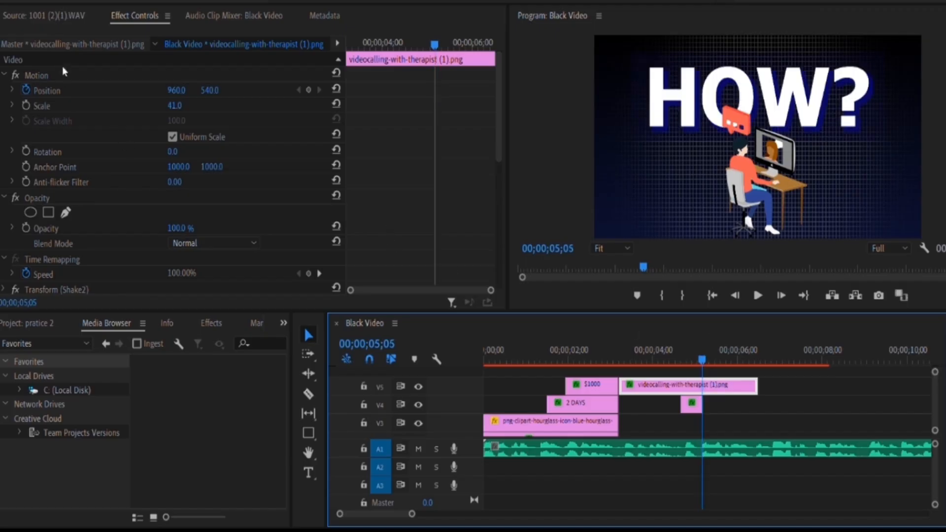
click(309, 90)
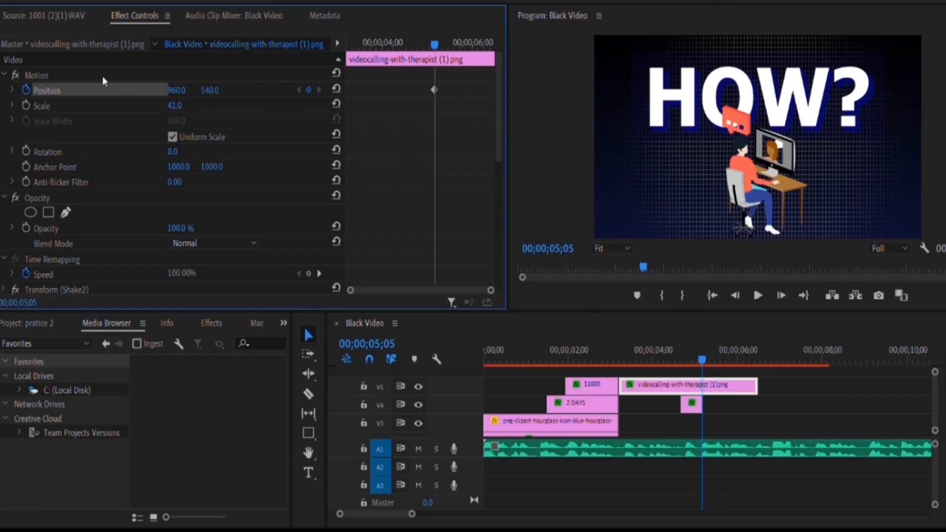
click(26, 105)
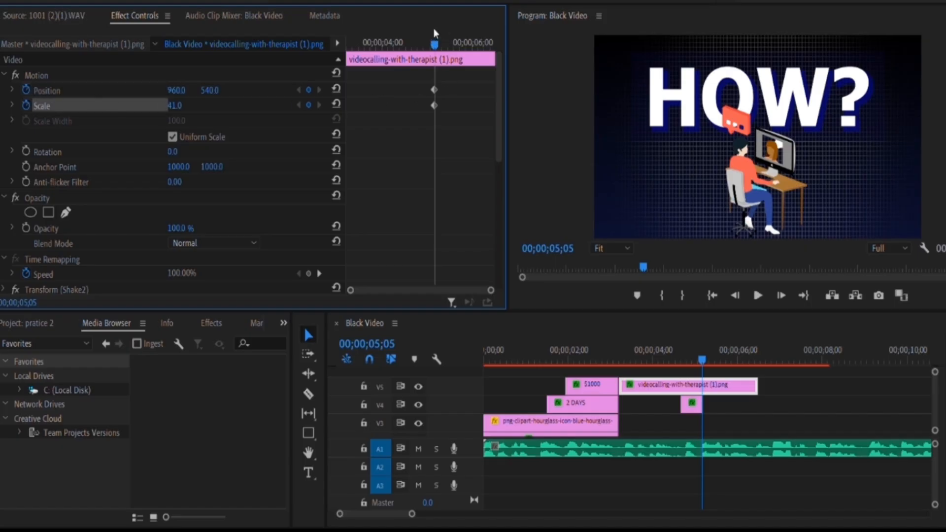
At 00;00;05;14, keyframe the video-calling clip at Position 960, 141 and Scale 30, and check the movement between keyframes
drag(434, 41, 448, 42)
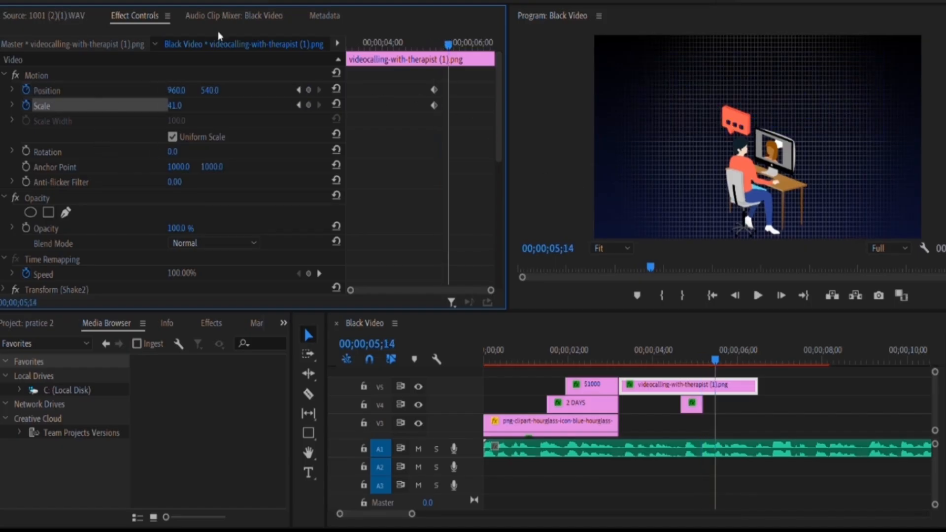
mouse_move(210, 89)
mouse_down()
mouse_move(153, 105)
mouse_move(223, 77)
mouse_up()
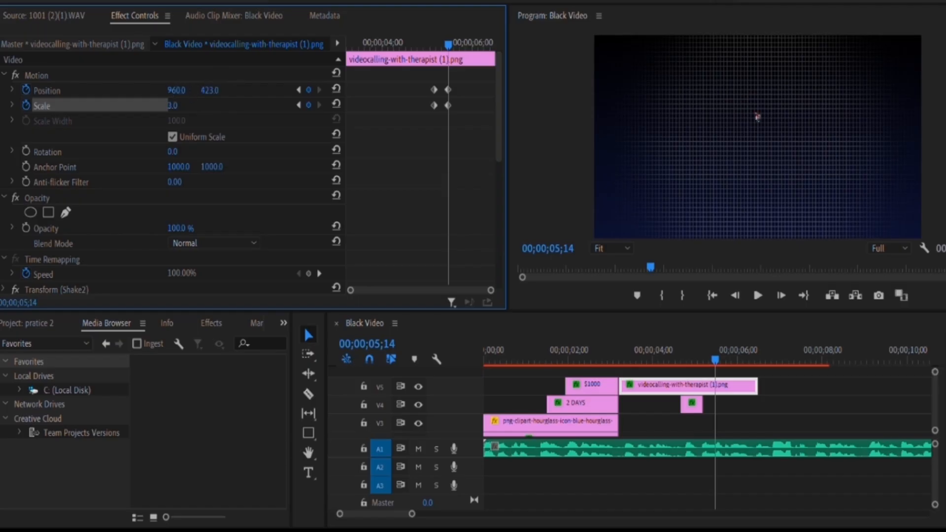
click(175, 105)
text(20)
key(Return)
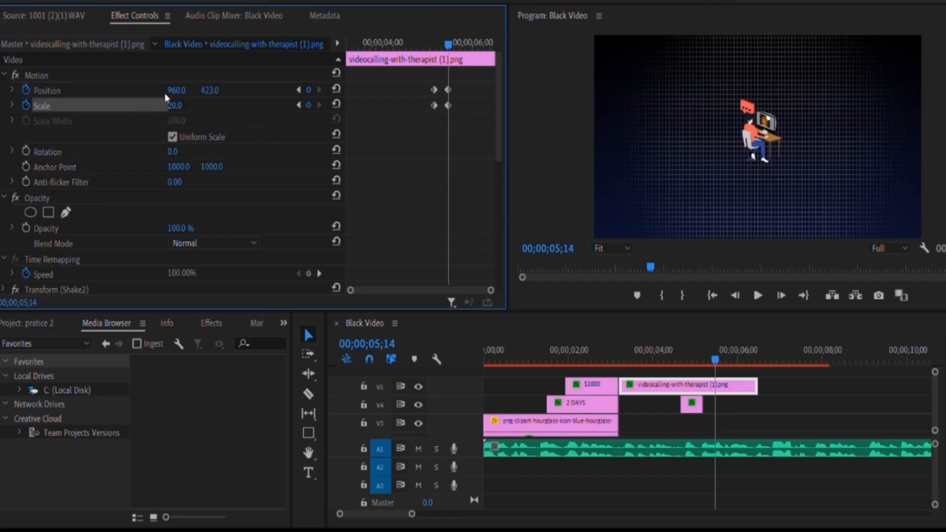
click(175, 105)
text(30)
key(Return)
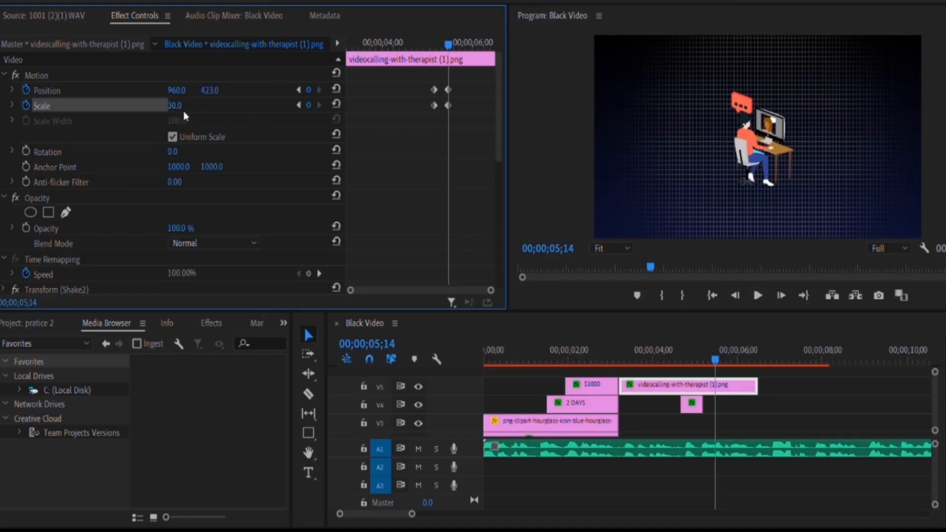
click(436, 35)
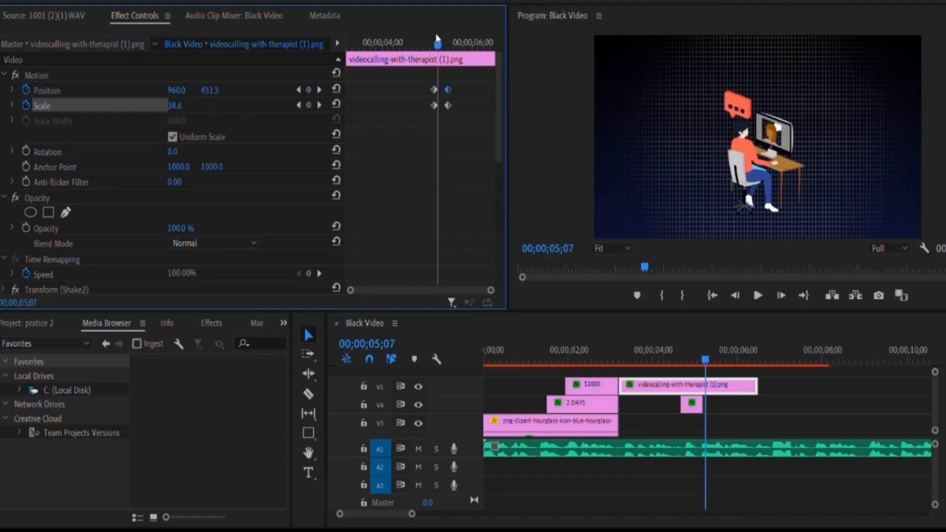
drag(436, 33, 448, 34)
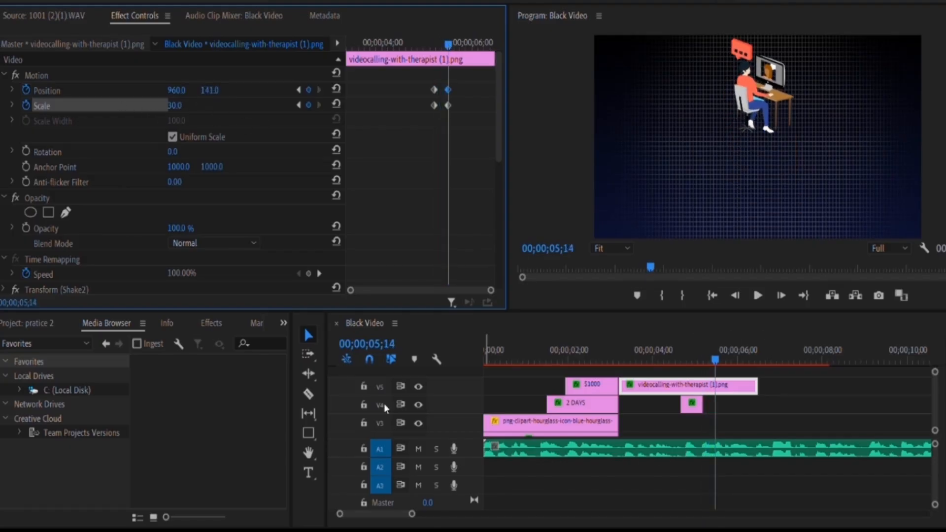
click(315, 432)
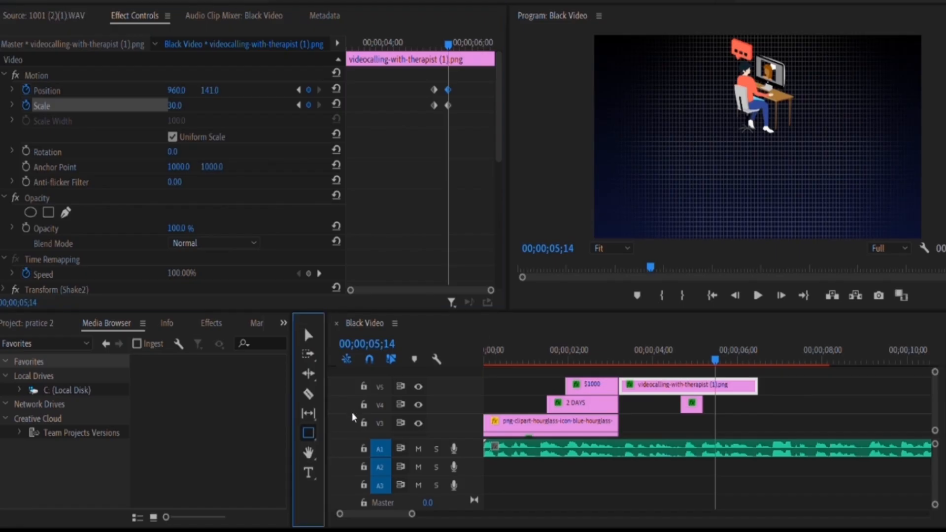
key(p)
click(736, 126)
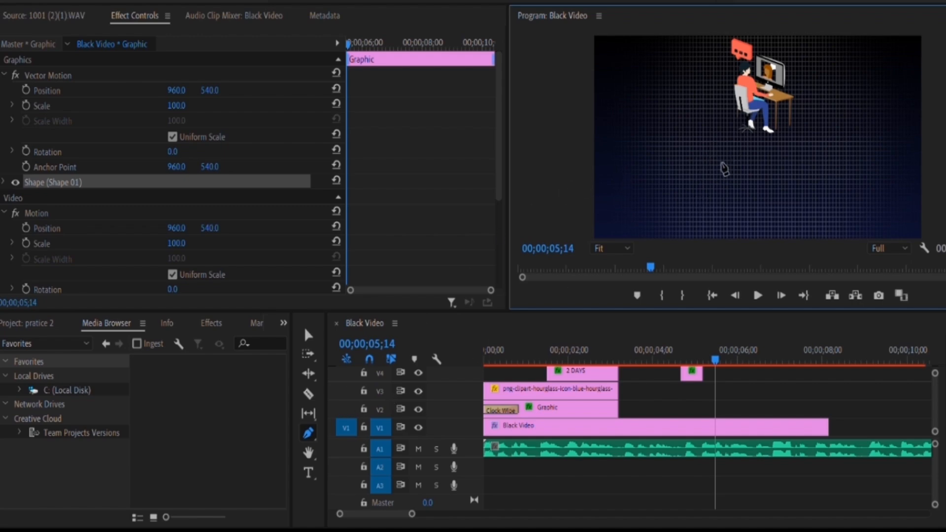
Draw two white diagonal lines with a 5.0 stroke spreading down from the seated figure, with keyframed paths
drag(711, 351, 714, 347)
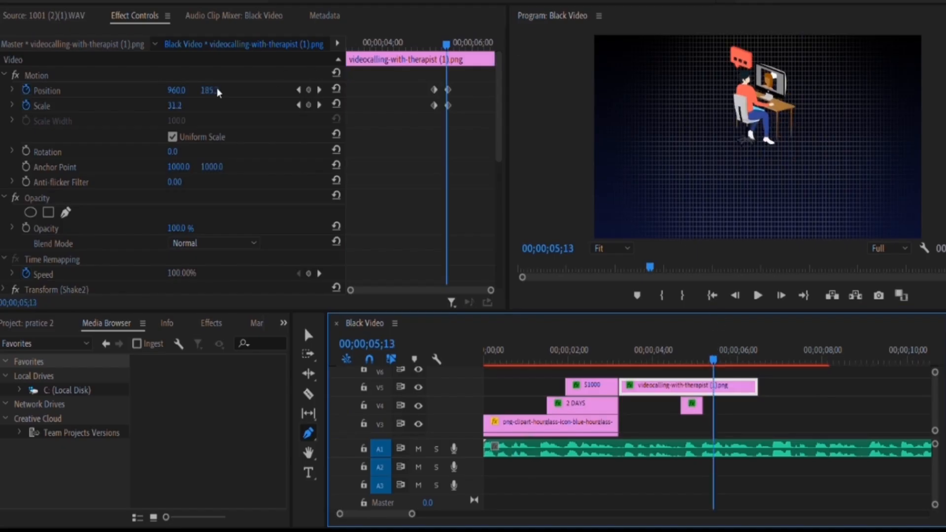
click(316, 425)
click(338, 434)
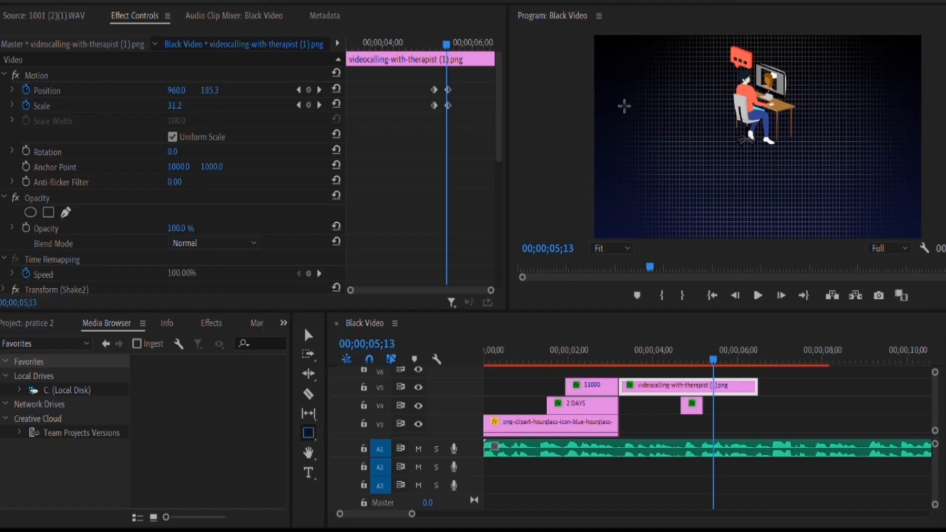
click(705, 167)
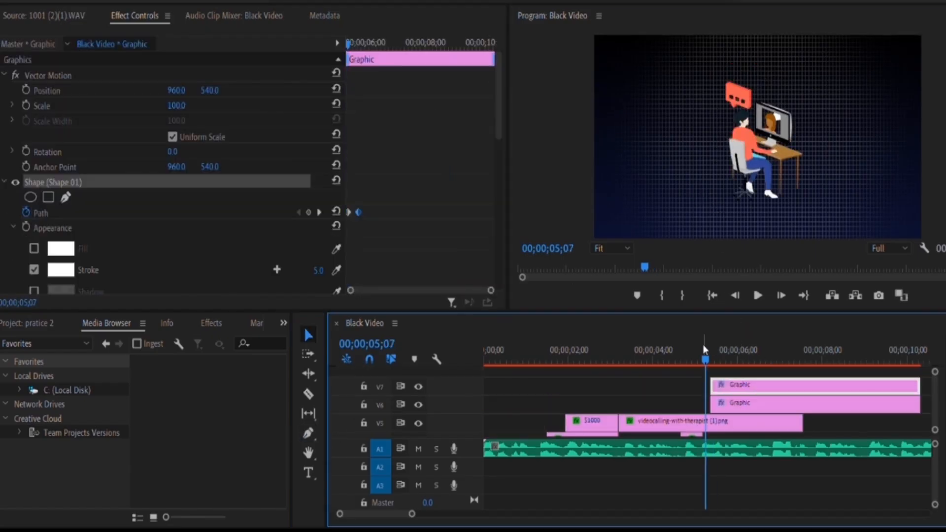
Scrub between 00;00;05;07 and 00;00;06;13 to review the line animation, and inspect both line graphic clips
drag(705, 346, 731, 348)
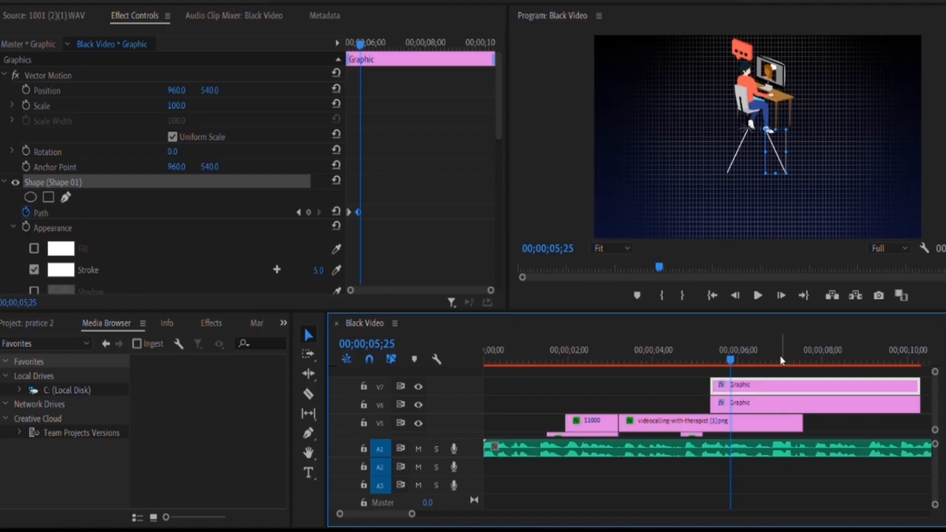
drag(730, 350, 752, 357)
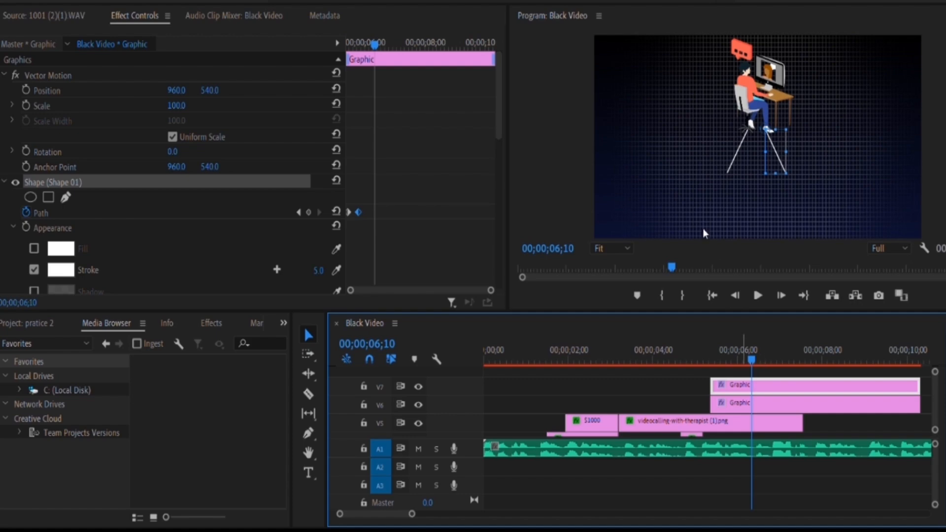
click(687, 372)
click(719, 355)
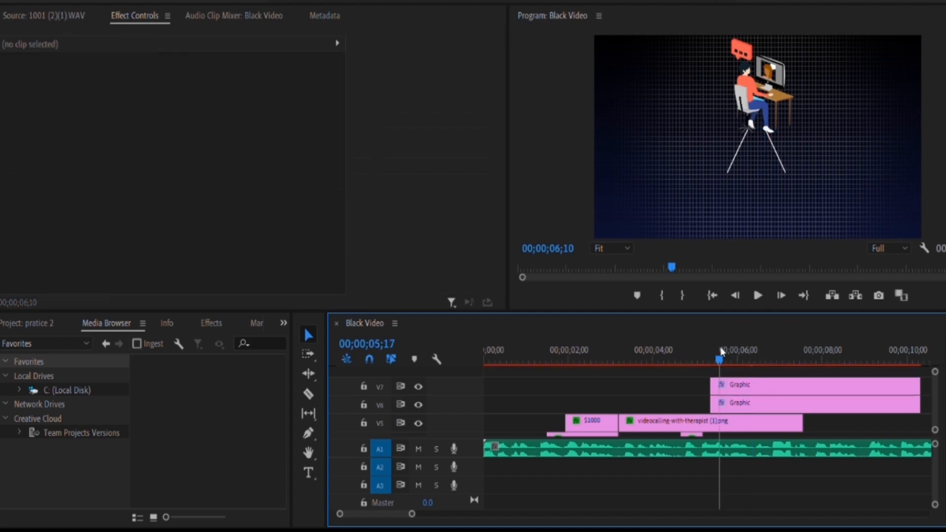
drag(728, 354, 757, 369)
click(757, 384)
click(750, 402)
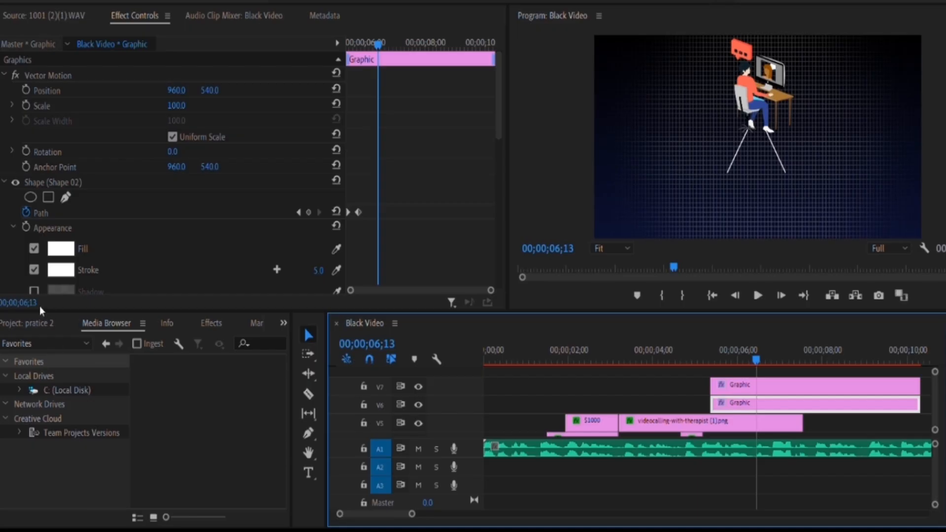
Place the 398117-200-removebg-preview.png person icon on the timeline above the two line graphics, aligned with their start
click(30, 323)
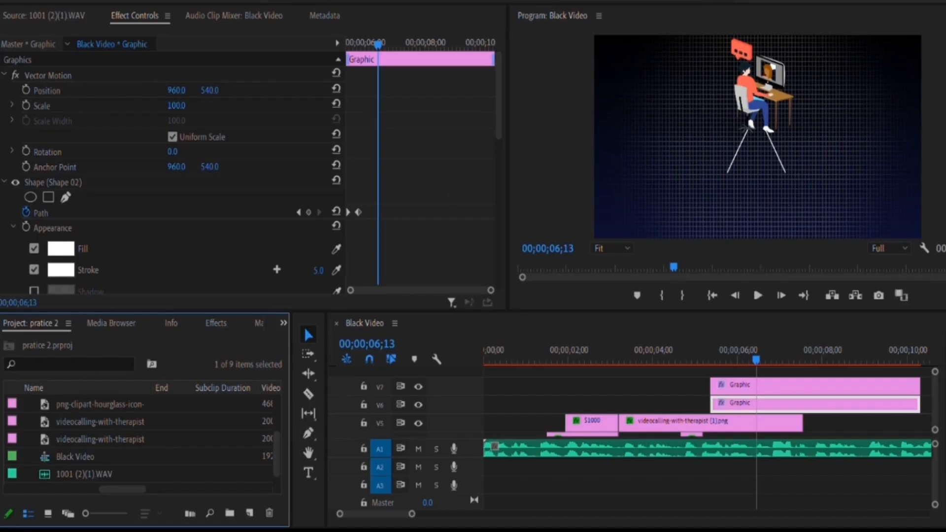
scroll(142, 413, up, 1)
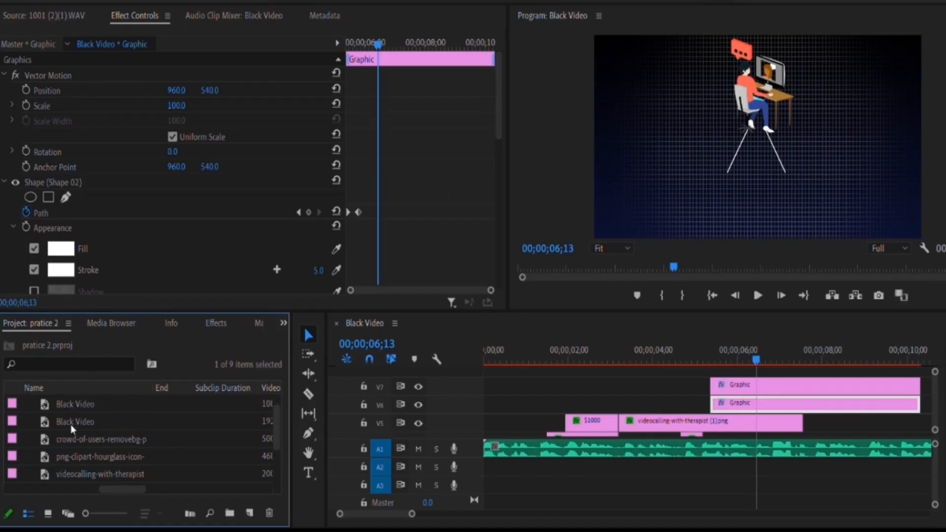
scroll(70, 424, up, 1)
scroll(81, 447, down, 2)
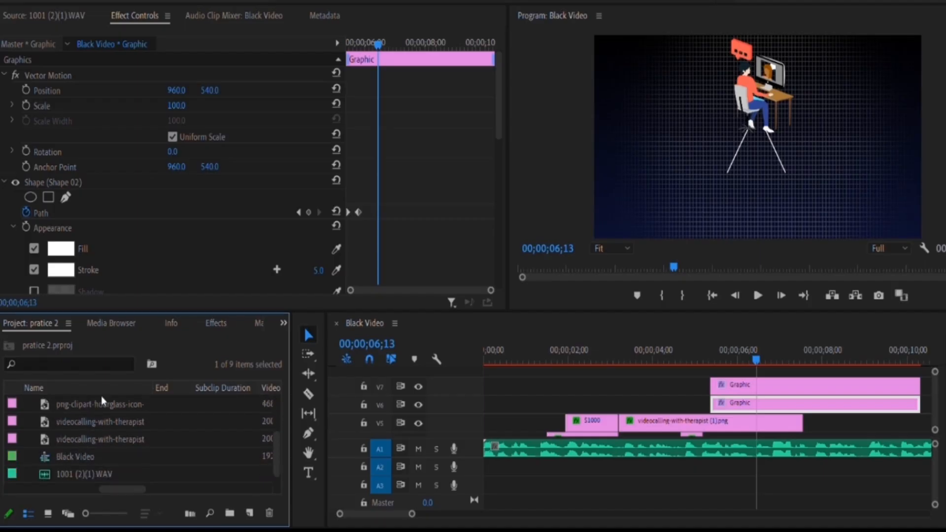
scroll(102, 398, up, 1)
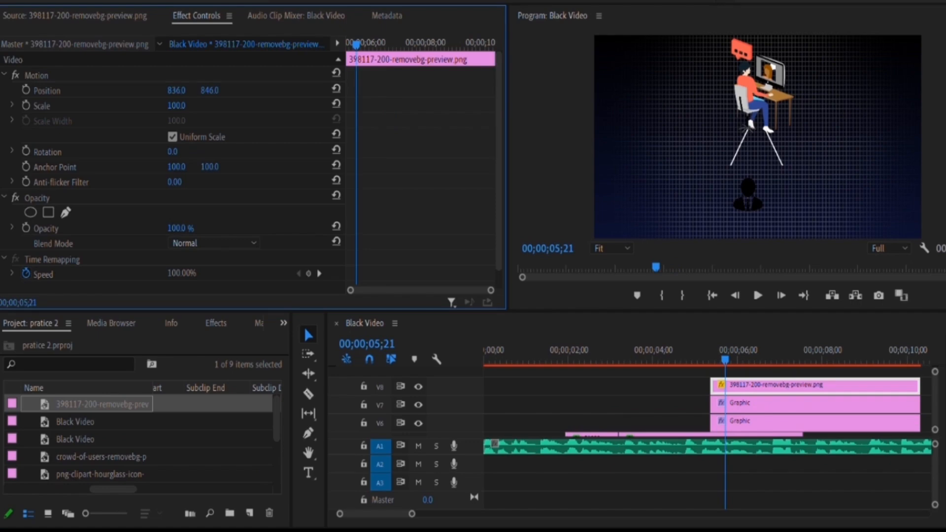
Set the person icon's Position to 775, 794 so it sits beneath the left-hand diagonal line
drag(177, 91, 163, 91)
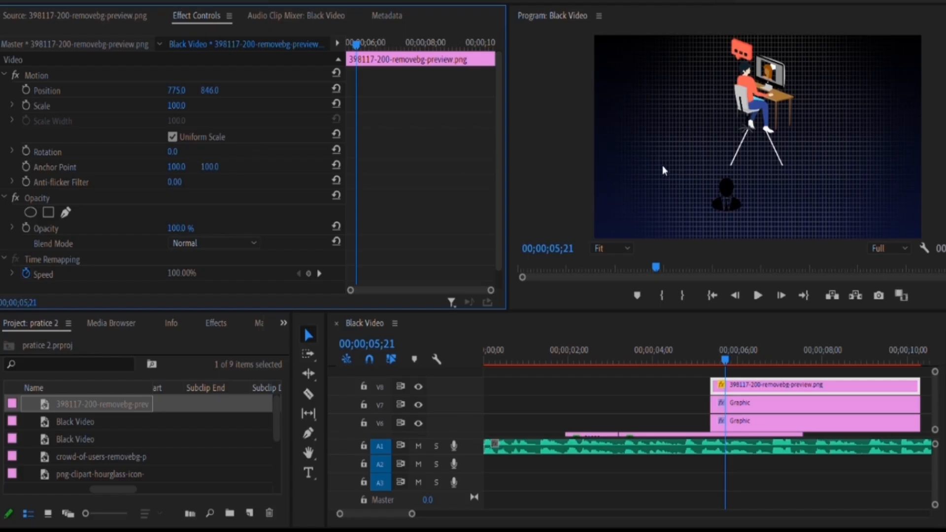
drag(211, 90, 185, 90)
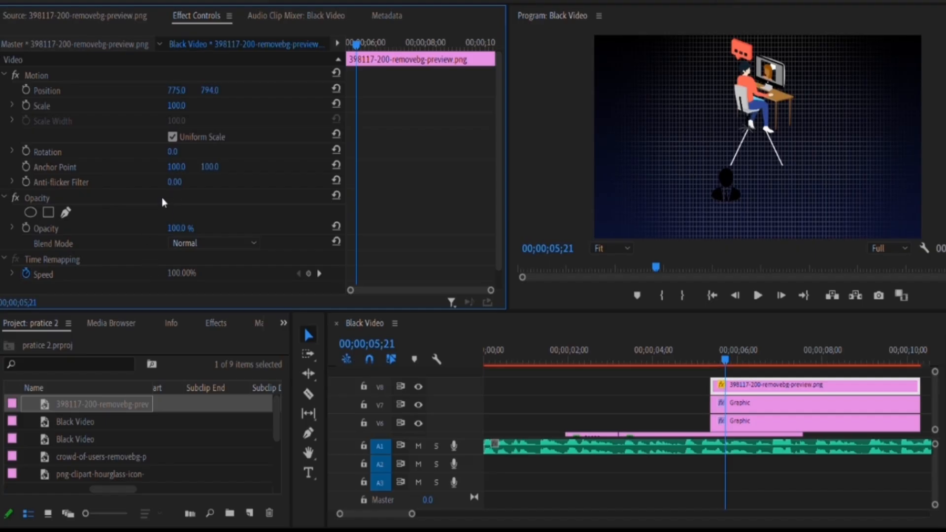
scroll(161, 199, down, 1)
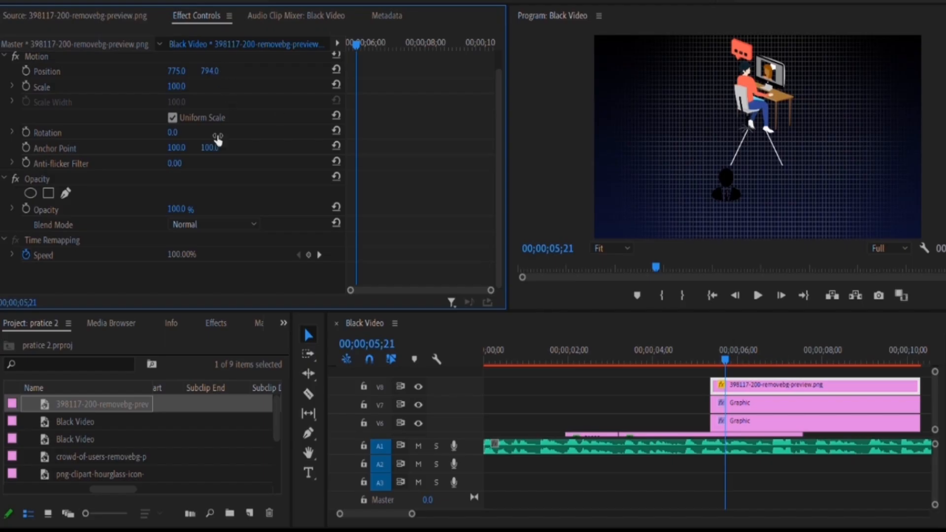
scroll(114, 118, up, 1)
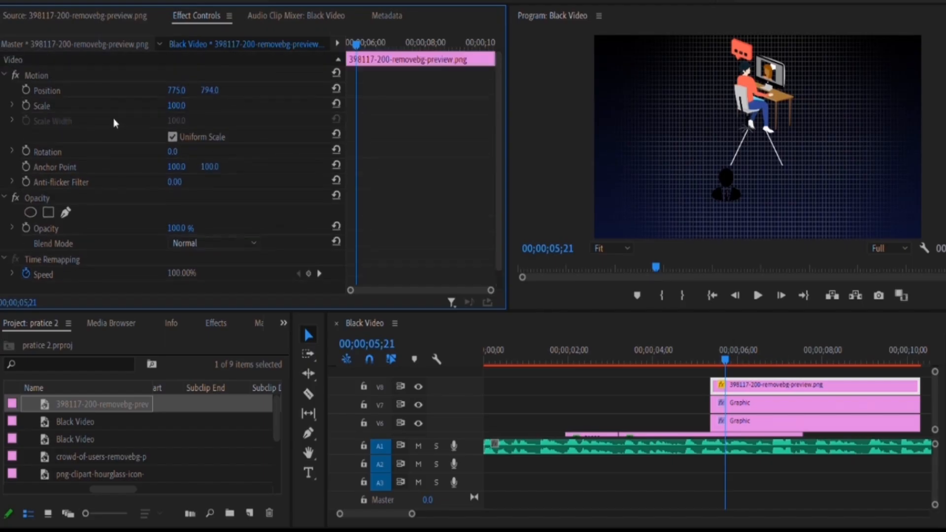
Find the Drop Shadow video effect by searching for DROP SHADOW and apply it to the person icon clip
scroll(87, 147, down, 1)
click(12, 209)
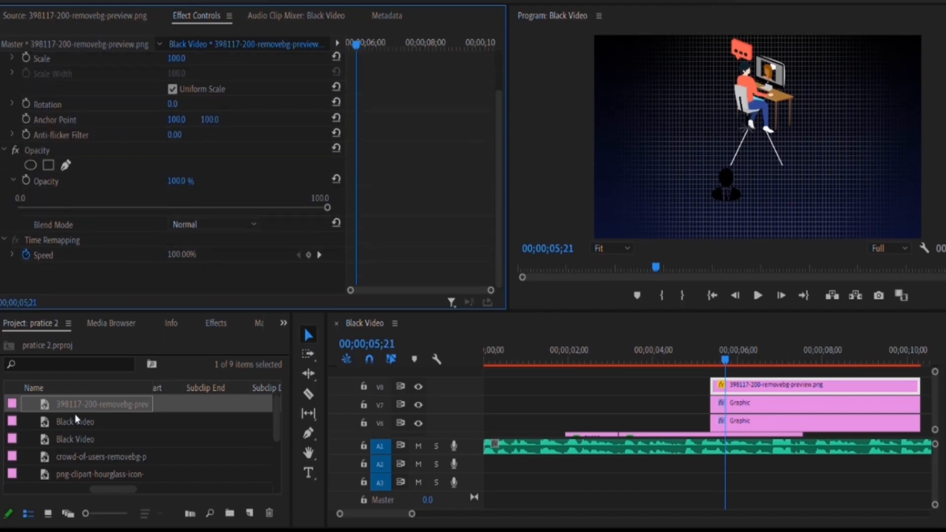
click(212, 311)
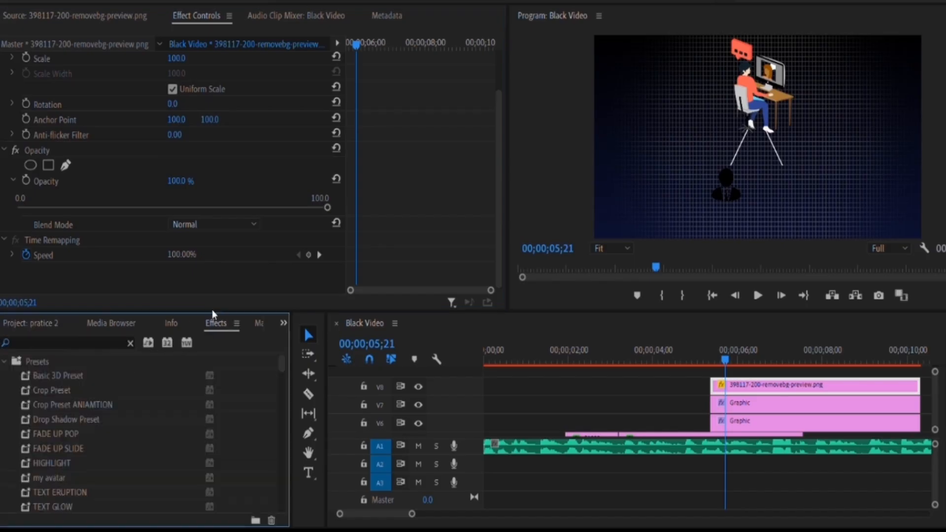
click(66, 342)
text(D)
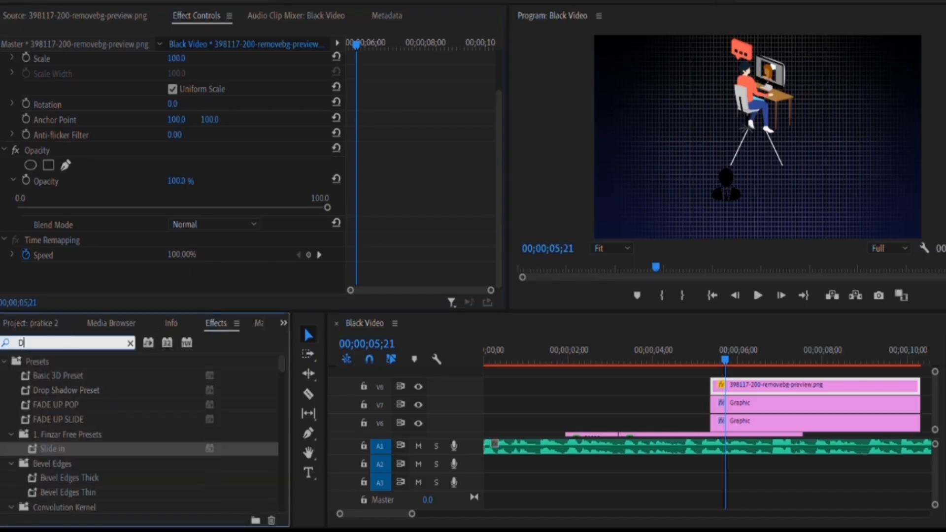
text(ROP S)
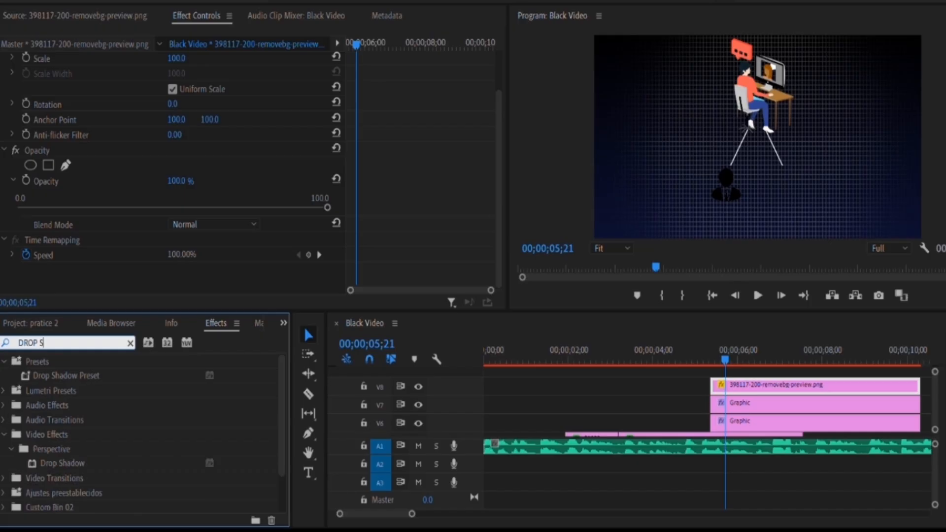
text(HADOW)
drag(59, 463, 769, 380)
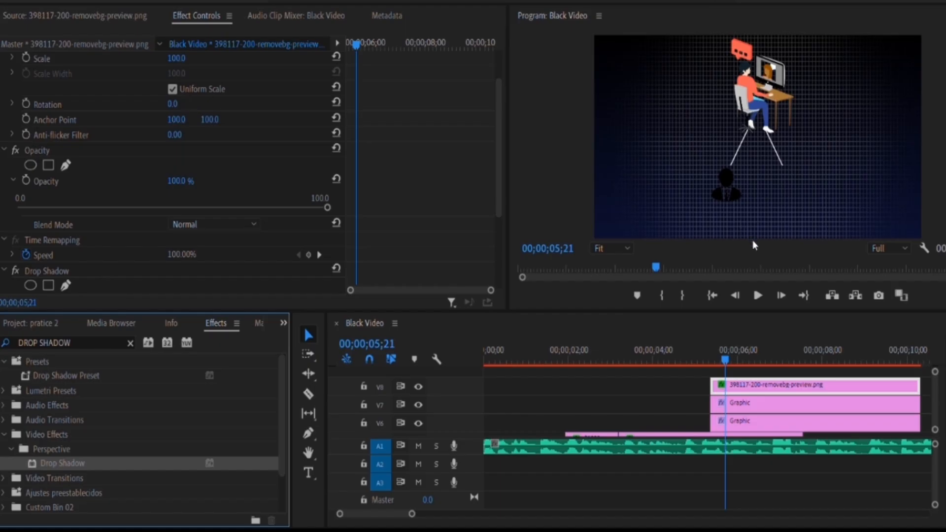
Set the person icon's drop shadow to white with 100% Opacity and a Softness of 236 for a glow
scroll(167, 184, down, 5)
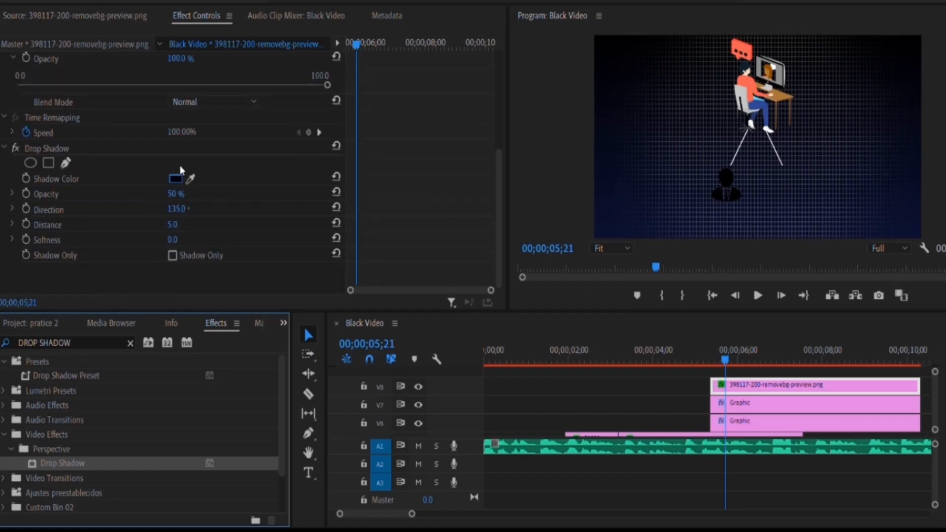
click(176, 179)
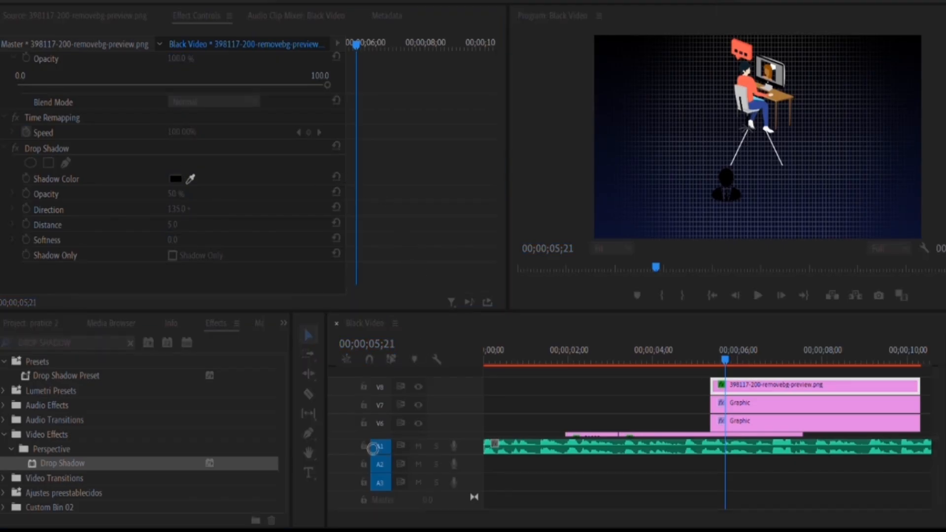
click(645, 215)
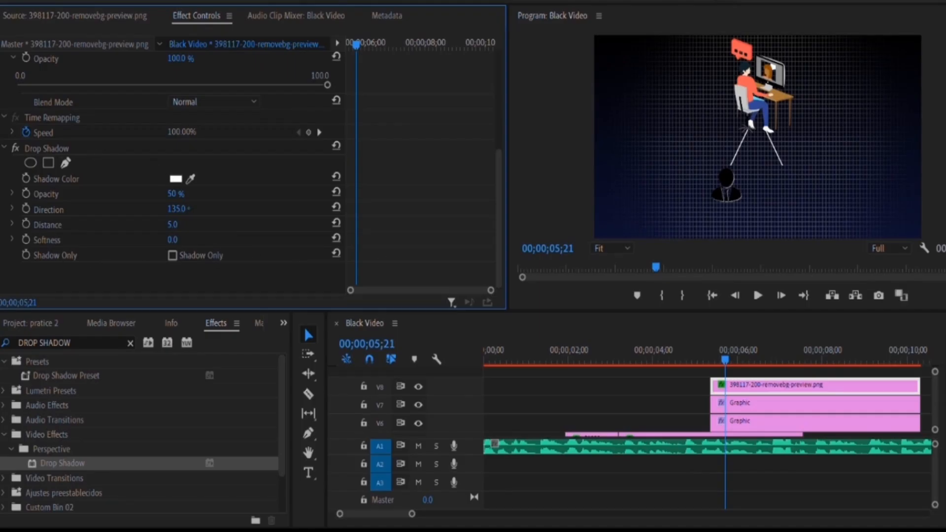
drag(173, 193, 198, 194)
drag(175, 240, 191, 229)
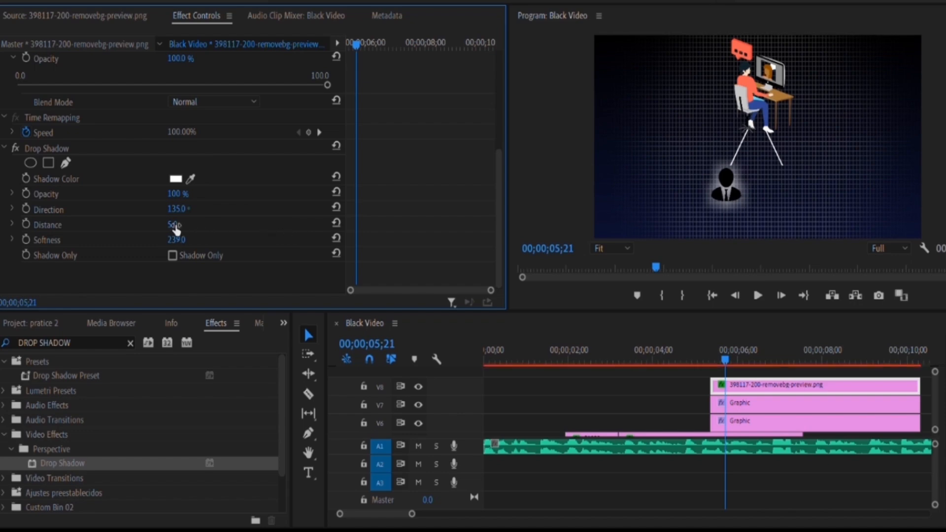
drag(176, 239, 174, 239)
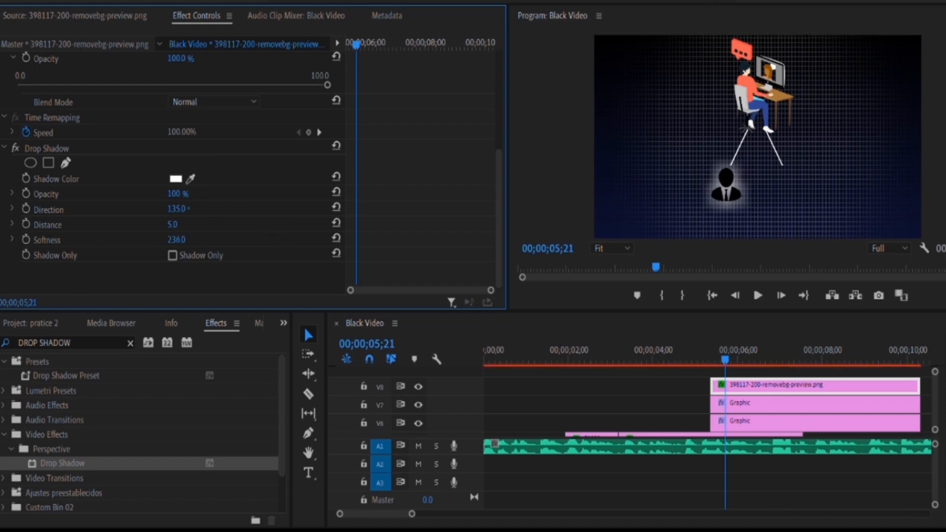
Extend the Black Video grid background so it lasts as long as the icon and line clips
click(740, 365)
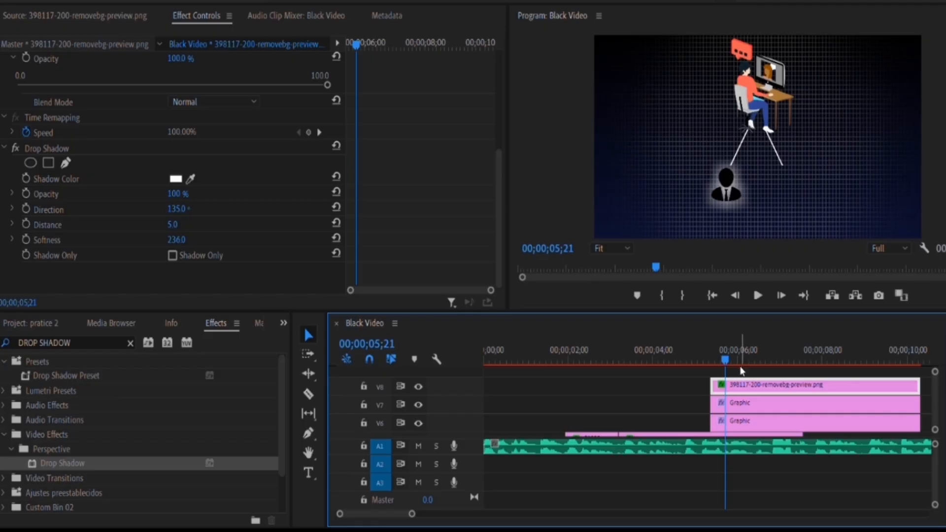
drag(741, 380, 741, 360)
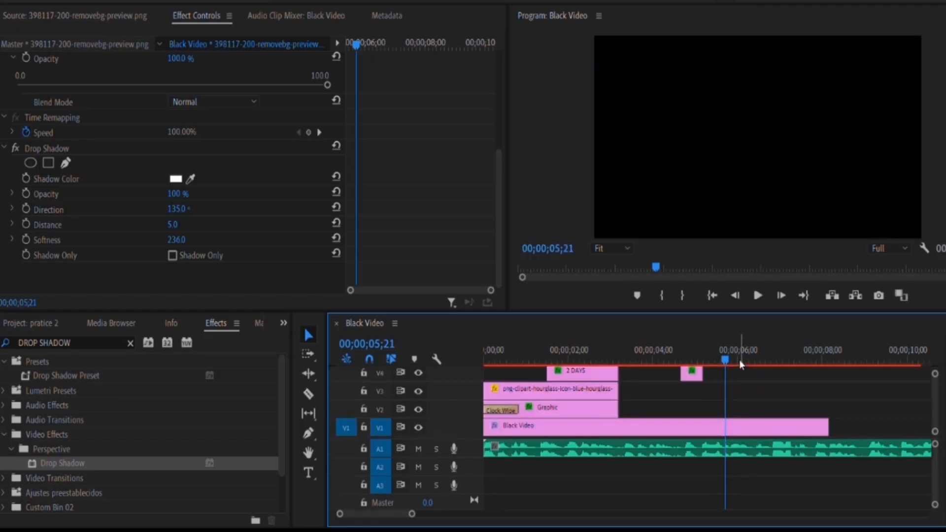
scroll(643, 374, up, 2)
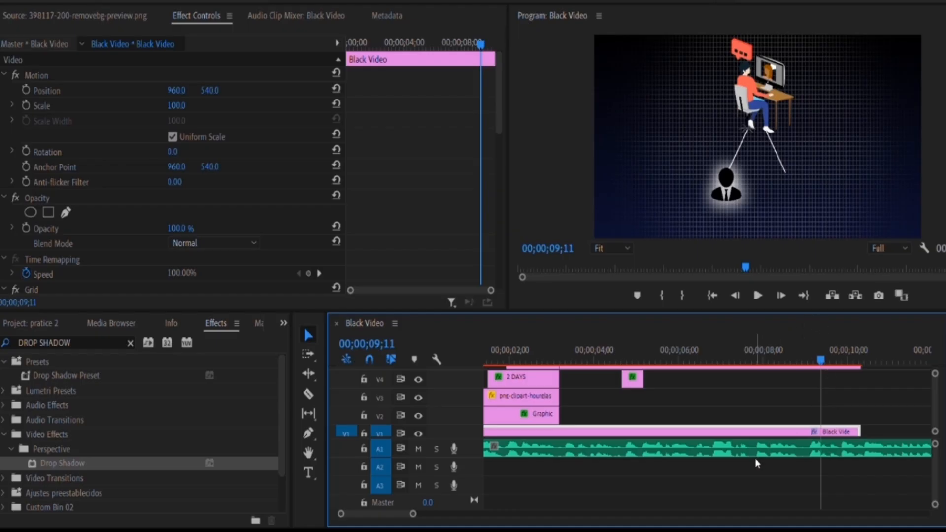
Duplicate the person icon clip onto the track above and set the upper copy's Position to 775, 845
click(754, 389)
scroll(754, 389, up, 5)
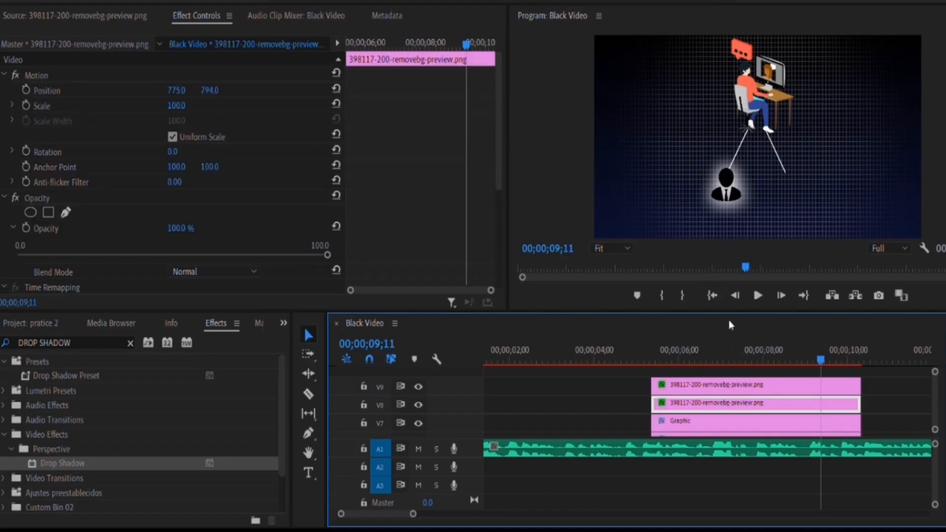
click(738, 384)
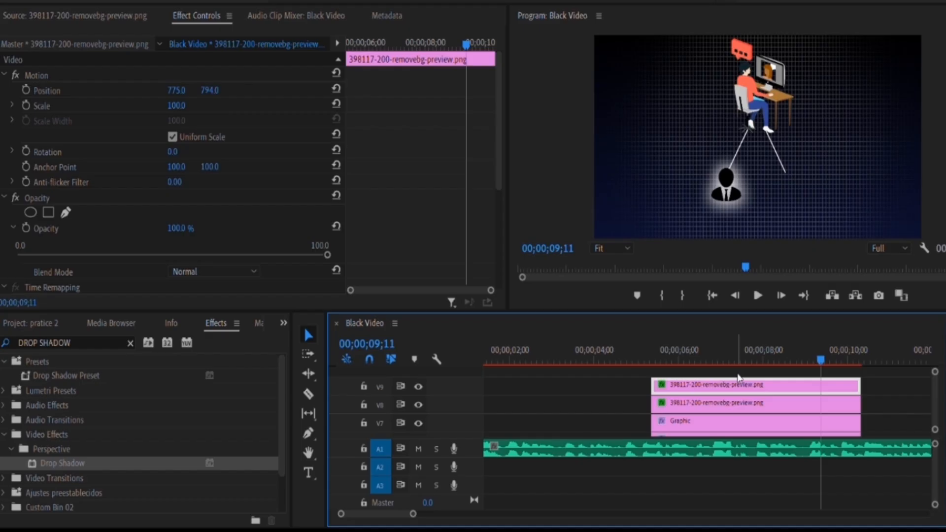
click(740, 176)
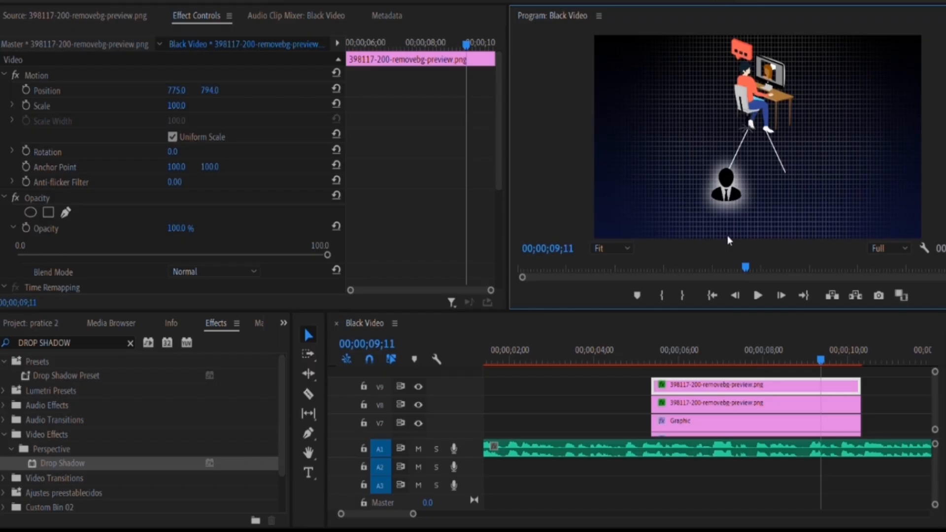
drag(210, 90, 234, 90)
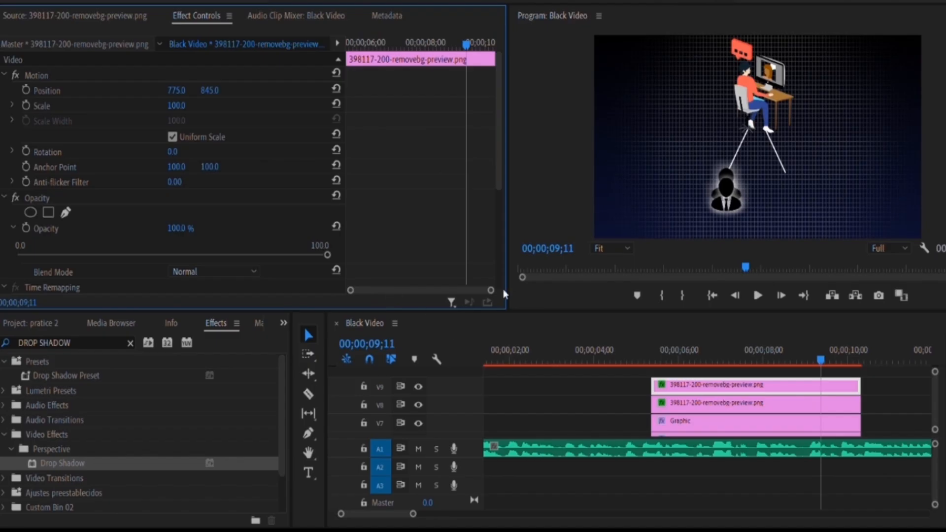
Move the lower person icon clip to Position 1123, 839, beneath the right-hand diagonal line
click(759, 392)
click(762, 401)
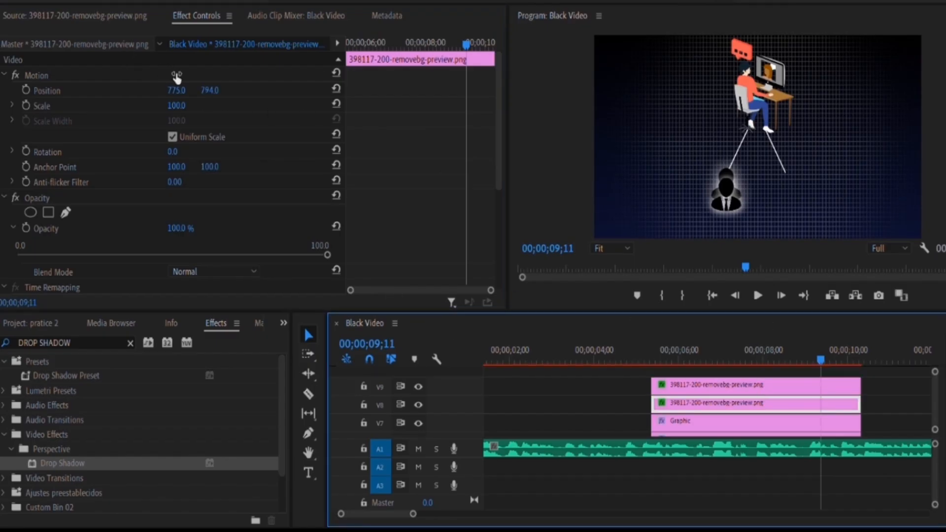
drag(177, 90, 188, 79)
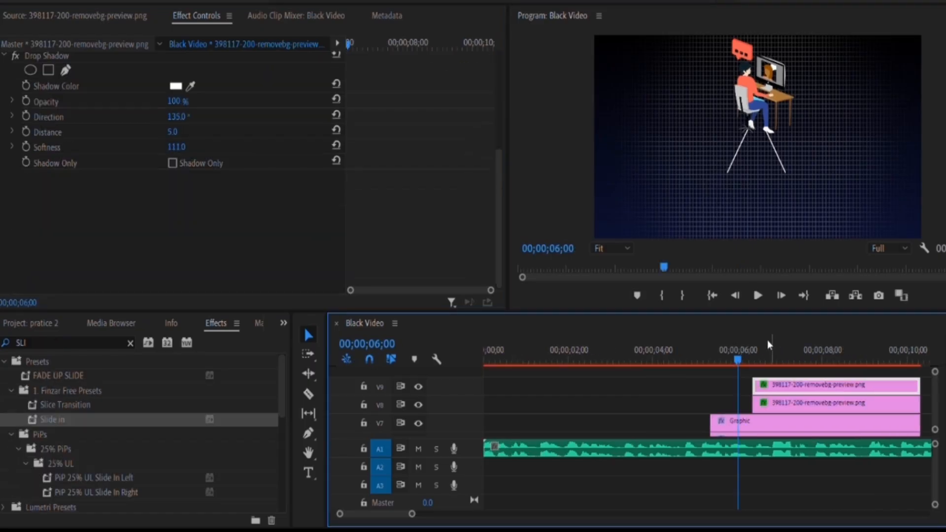
Preview the two person icons' entrance, and add 100% Opacity keyframes to both icon clips at 00;00;06;24
key(space)
key(space)
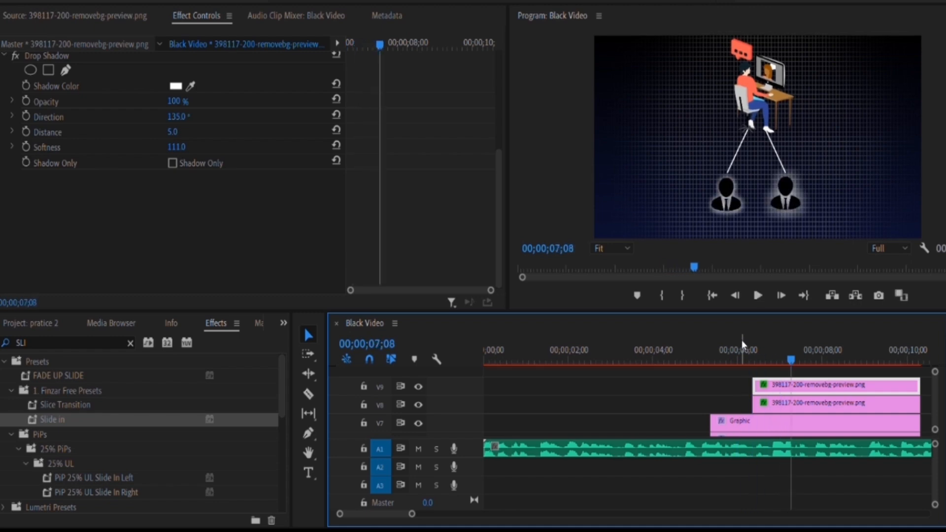
drag(744, 341, 773, 348)
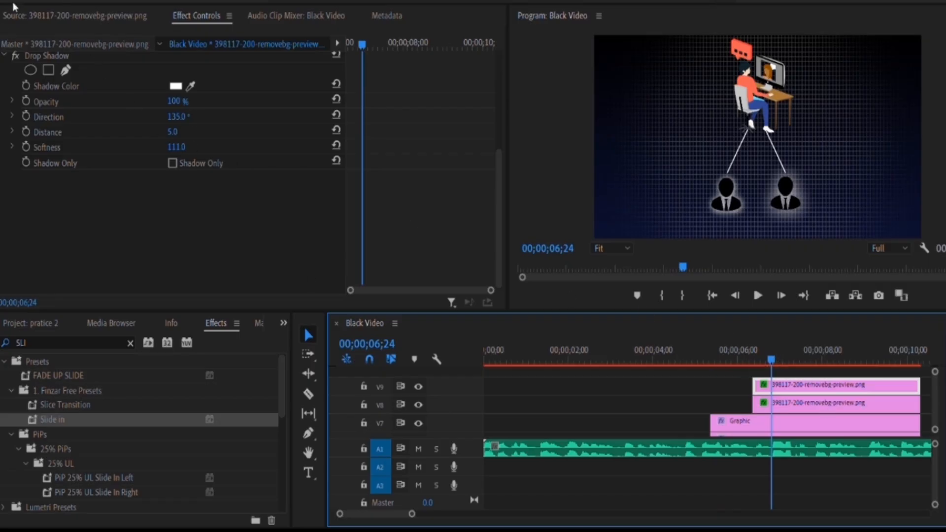
scroll(241, 237, up, 5)
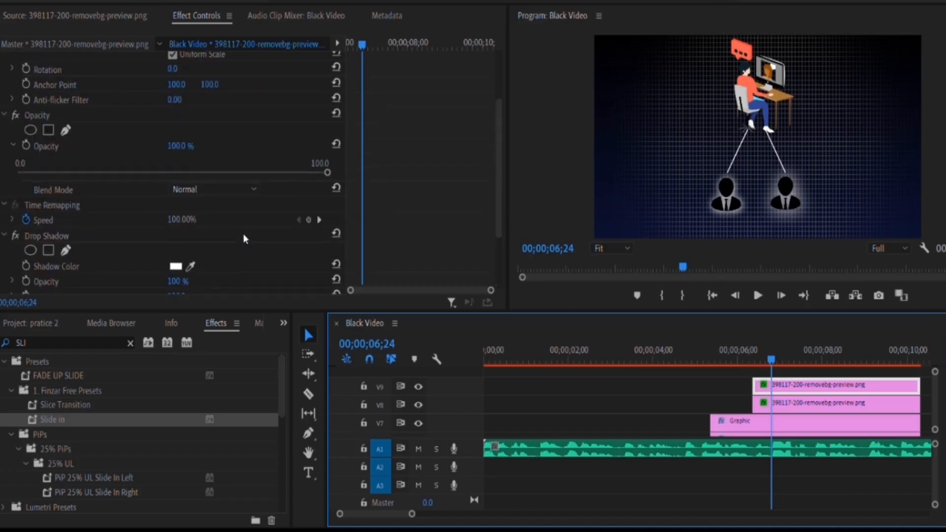
scroll(243, 239, down, 1)
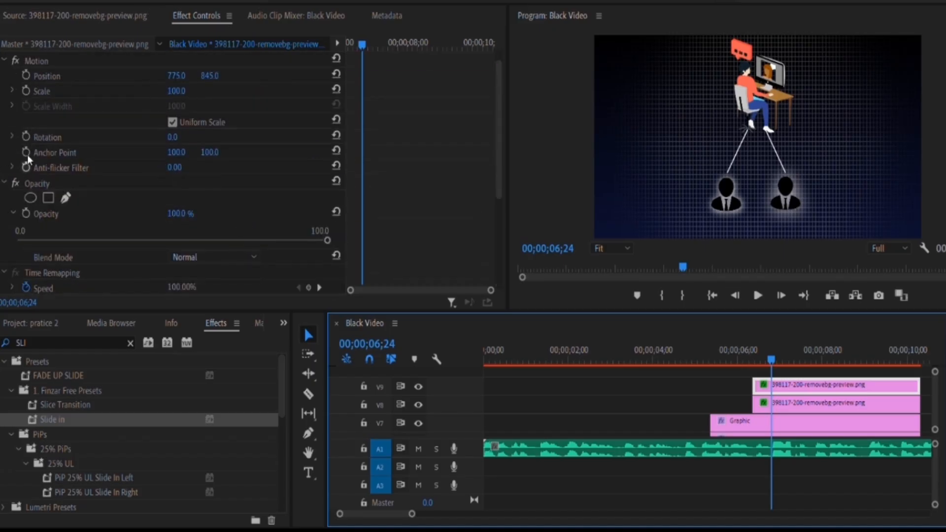
click(26, 213)
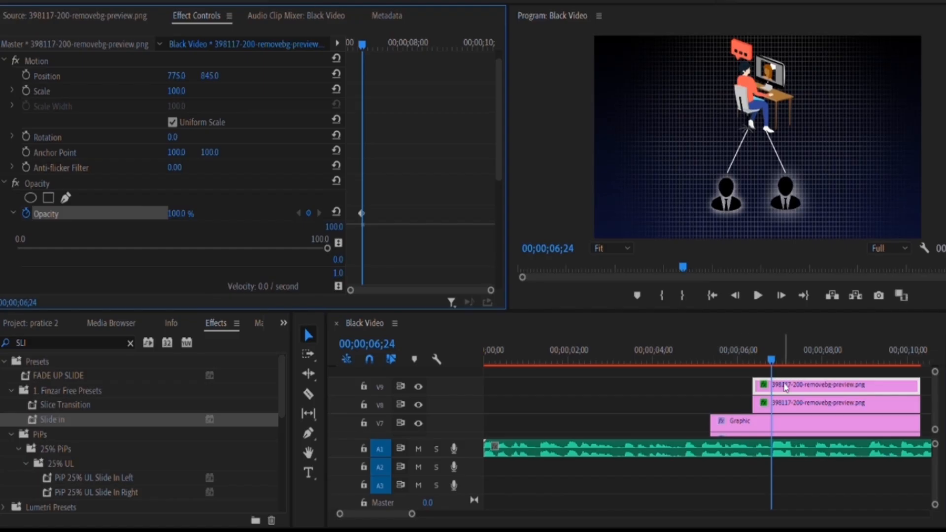
click(782, 402)
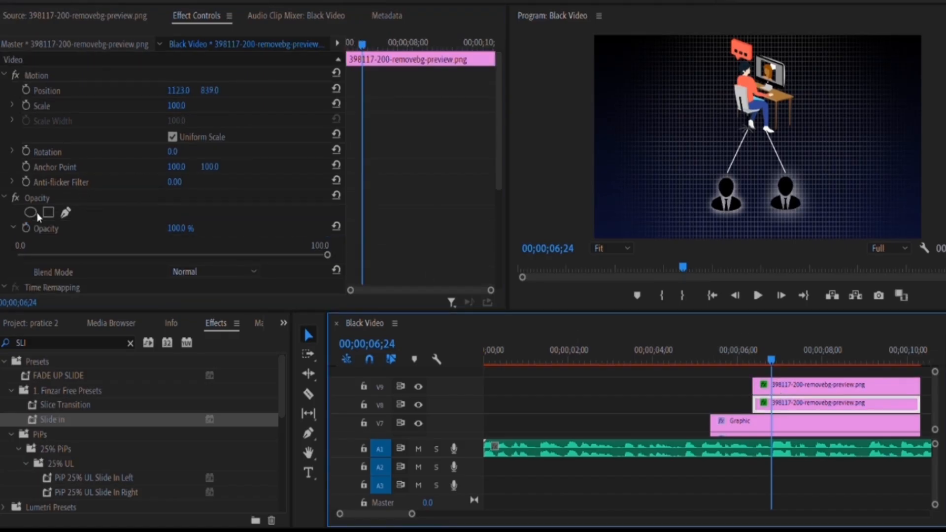
click(26, 228)
Add 0% Opacity keyframes at 00;00;06;13 to both person icon clips and preview their fade-in
drag(641, 345, 756, 349)
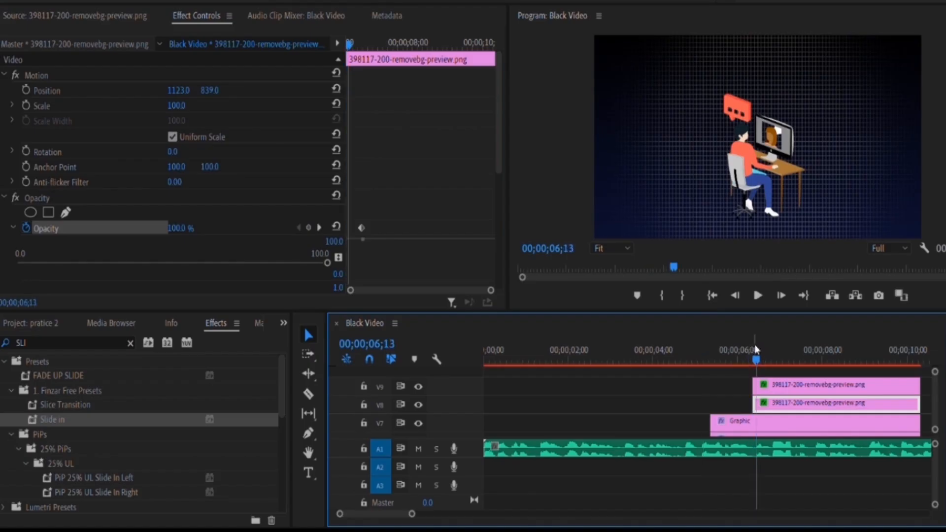
click(771, 386)
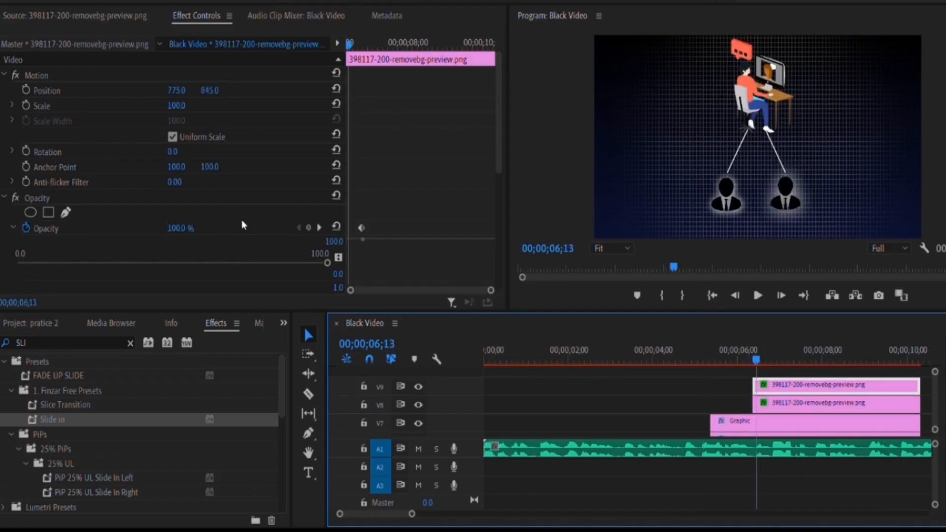
drag(185, 227, 134, 226)
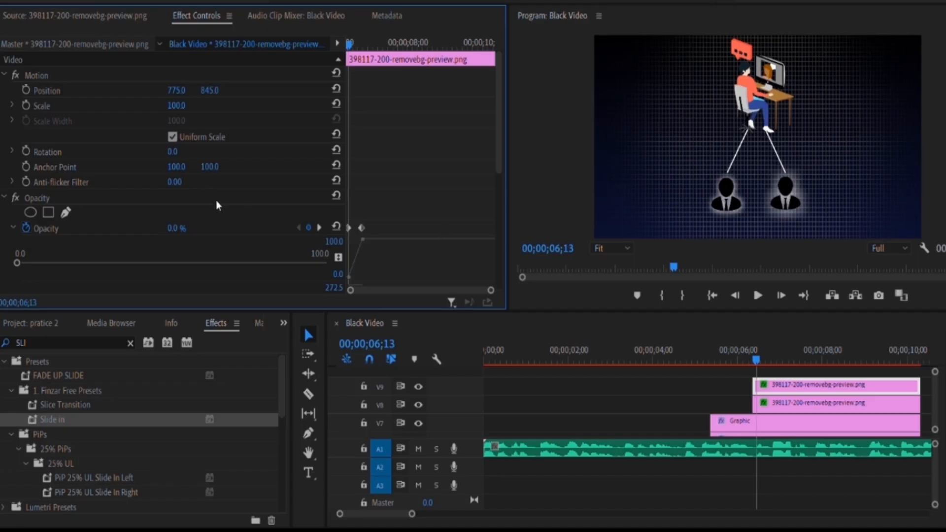
scroll(216, 201, down, 1)
click(769, 402)
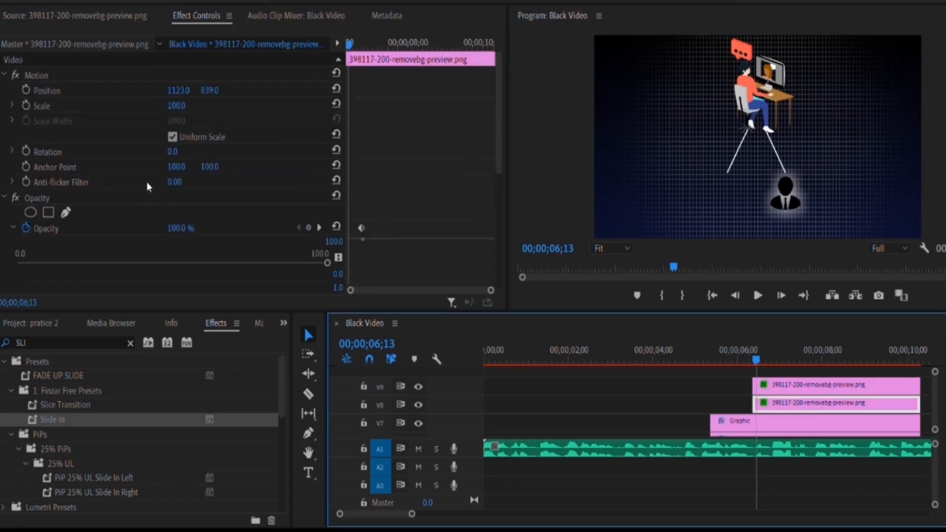
drag(183, 228, 168, 228)
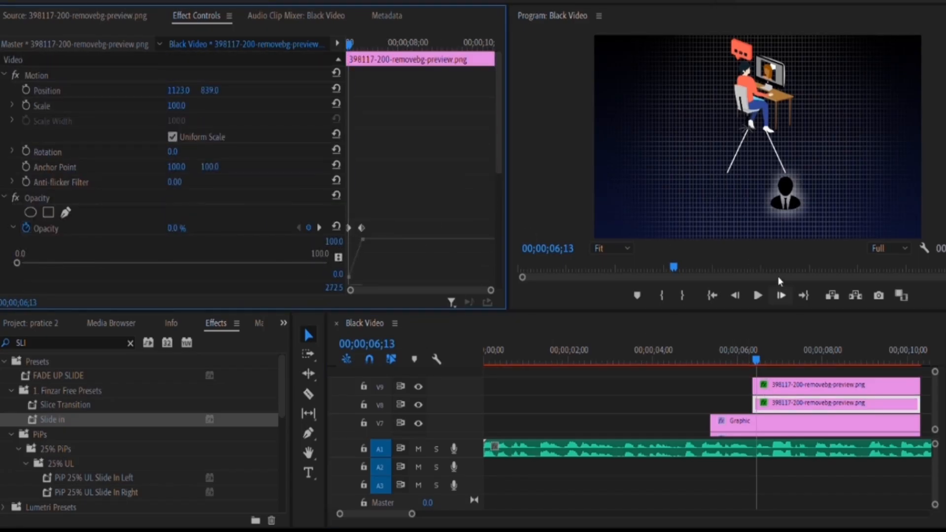
click(754, 351)
mouse_move(753, 347)
mouse_down()
mouse_move(778, 345)
mouse_move(741, 335)
mouse_up()
key(space)
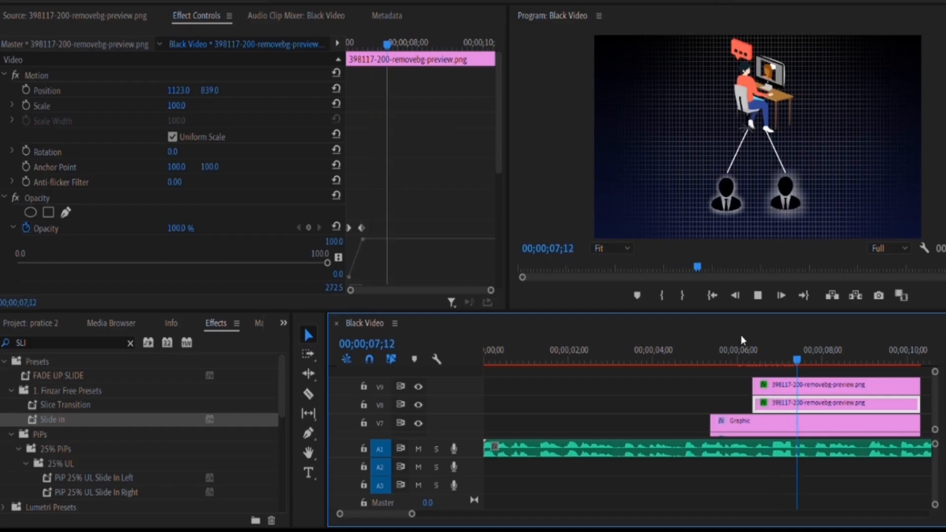
key(space)
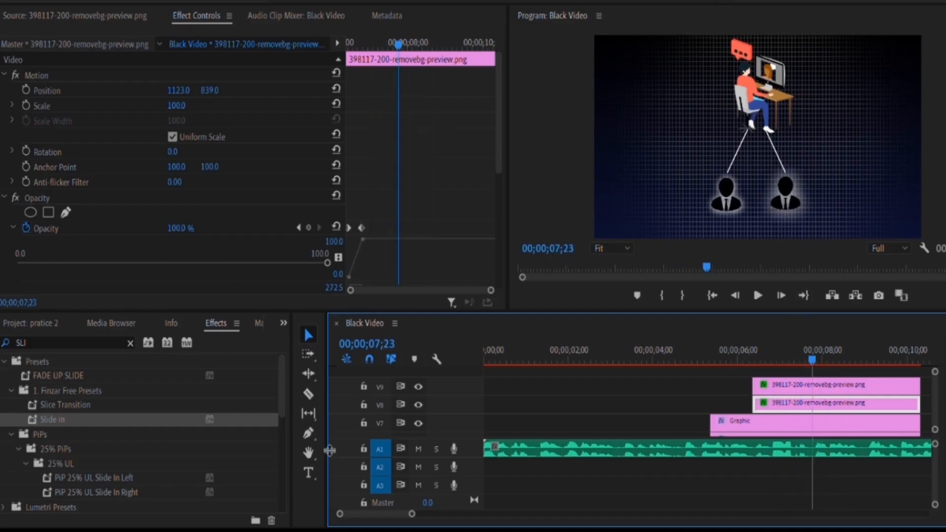
Add a "$500" text title at 00;00;07;23 over the left person icon and set its Vector Motion Scale to 68
click(309, 472)
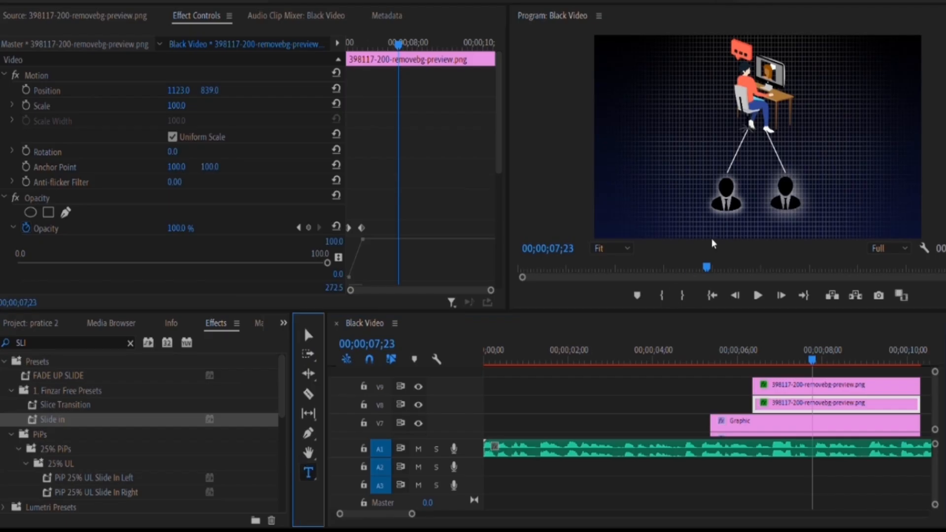
click(704, 209)
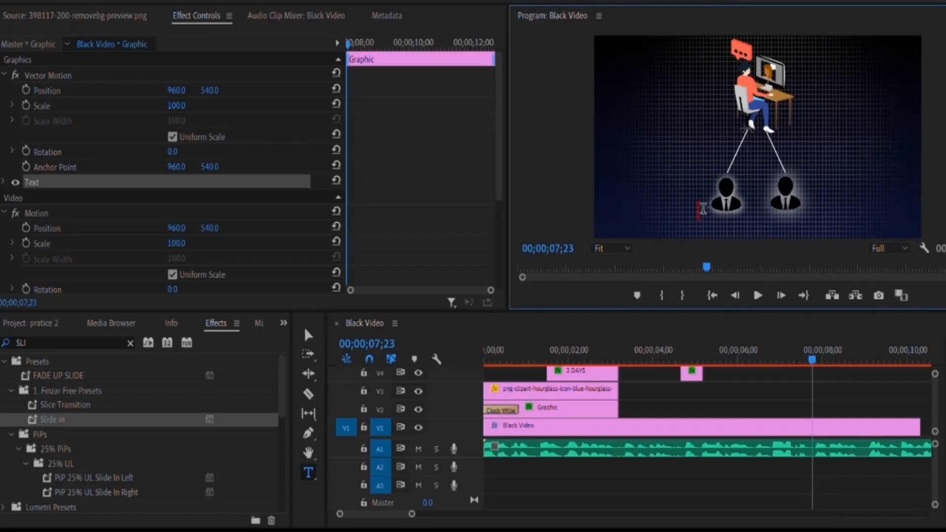
text($500)
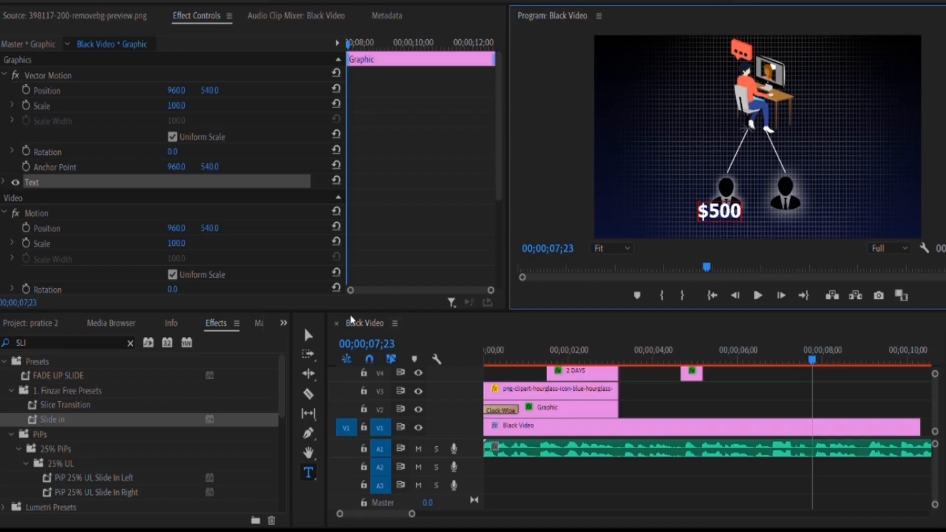
click(308, 335)
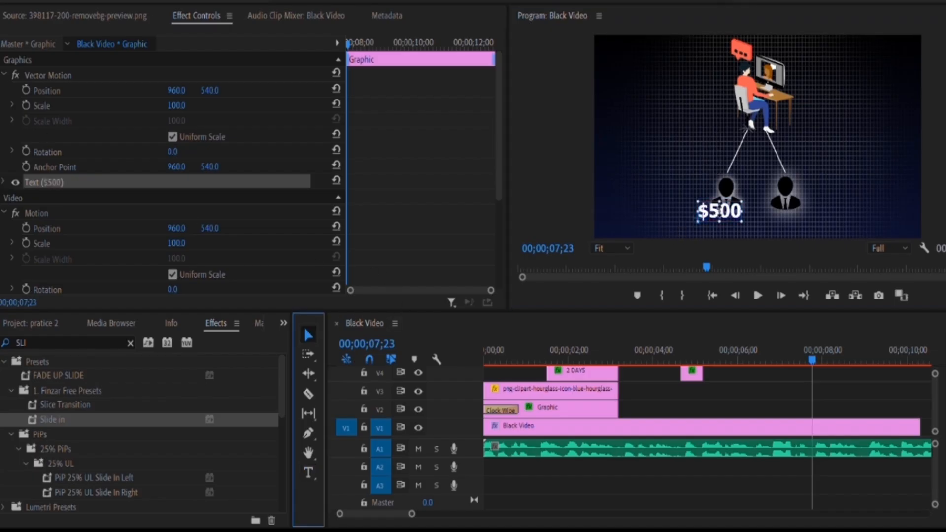
click(707, 216)
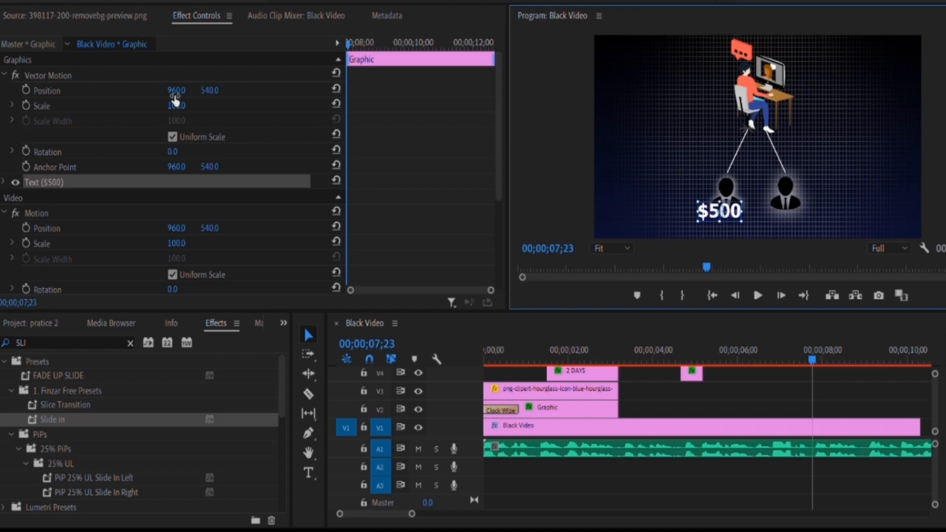
drag(176, 105, 168, 105)
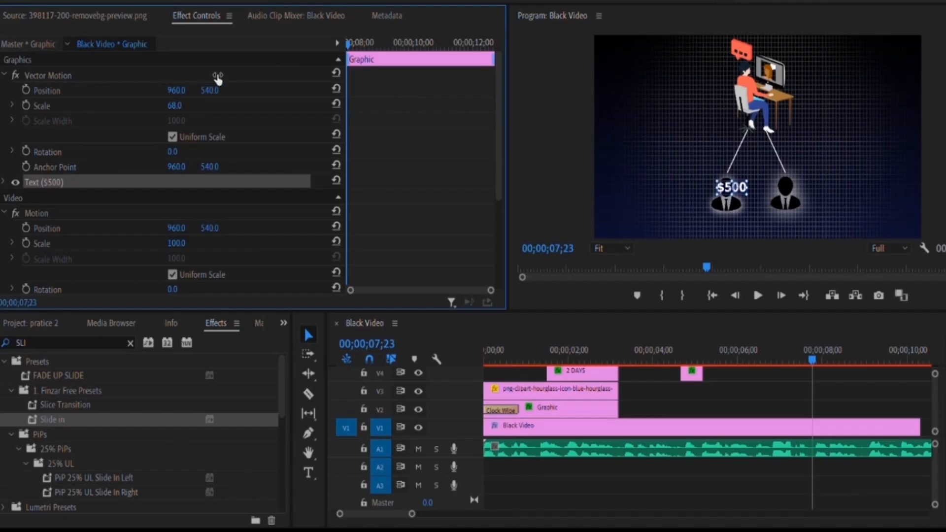
Set the $500 title's Vector Motion Position to 912, 711, and place a duplicate at 1276, 711 beneath the right person icon
drag(210, 90, 221, 90)
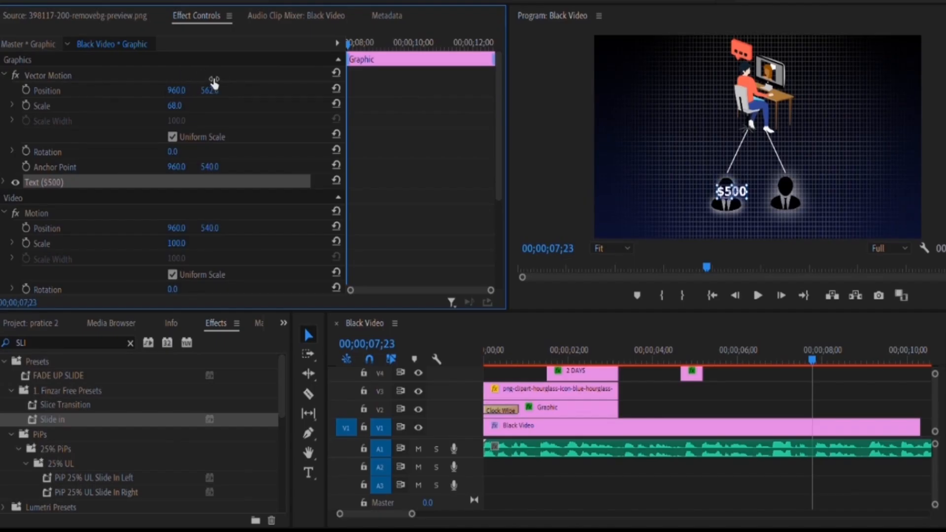
drag(214, 88, 164, 80)
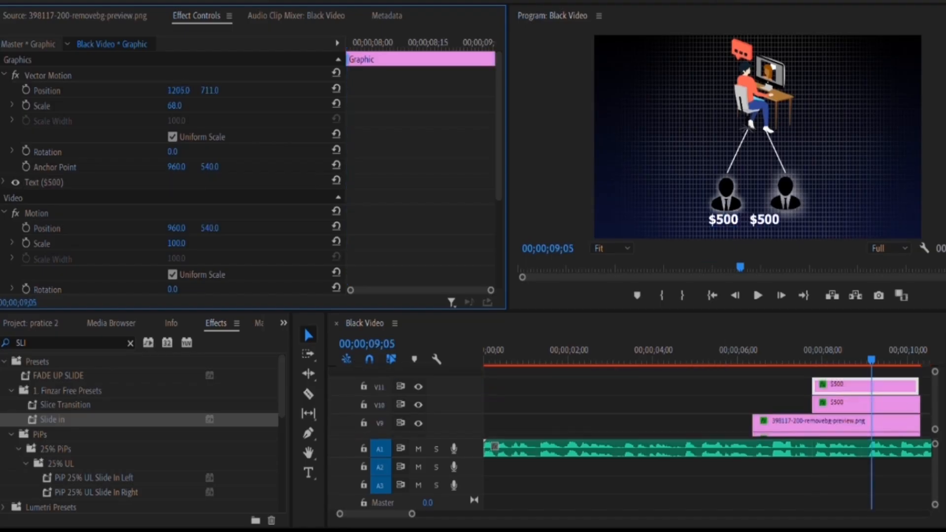
mouse_move(179, 90)
mouse_down()
mouse_move(205, 90)
mouse_move(188, 78)
mouse_up()
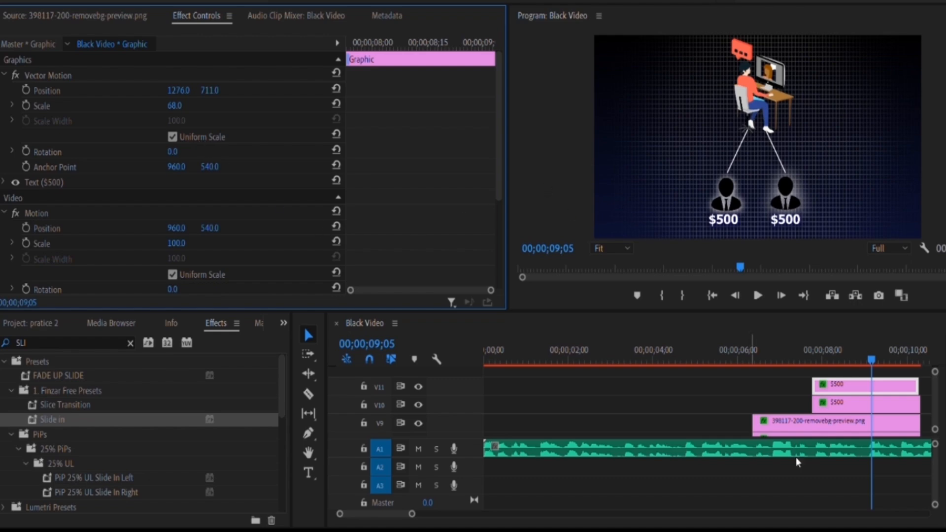
Add 100% Opacity keyframes at 00;00;08;03 to both $500 title clips
drag(871, 344, 826, 344)
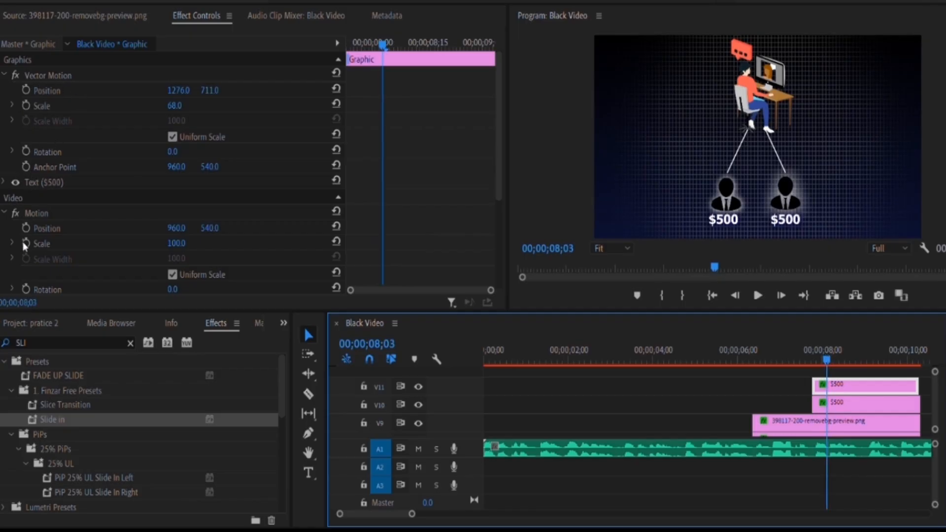
scroll(44, 204, down, 4)
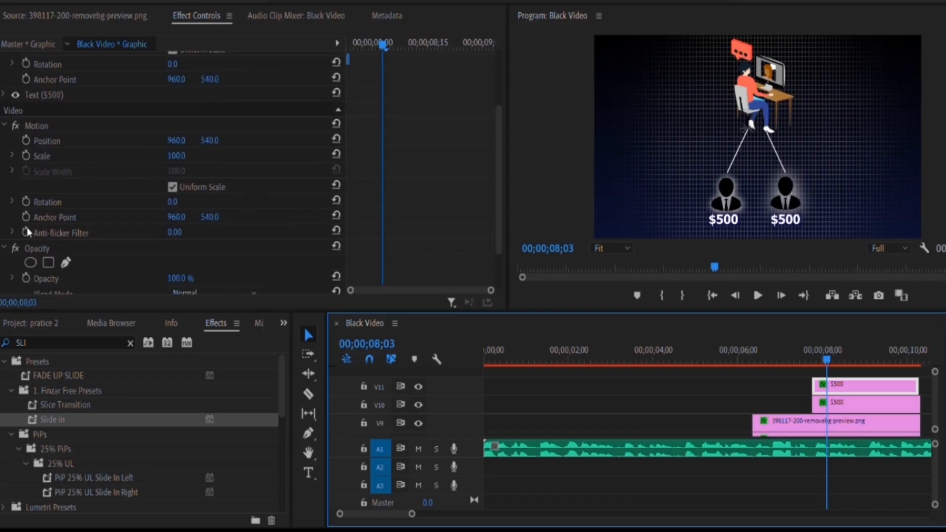
click(25, 278)
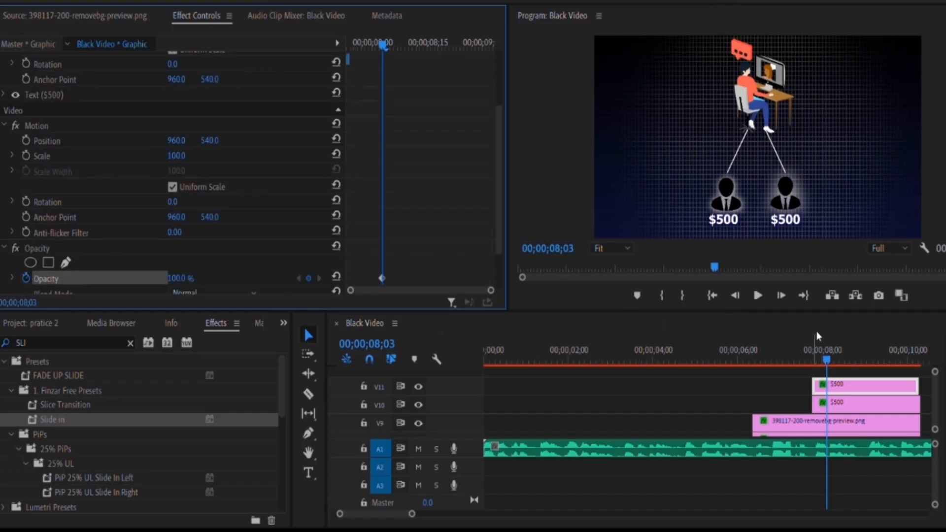
click(827, 341)
click(828, 402)
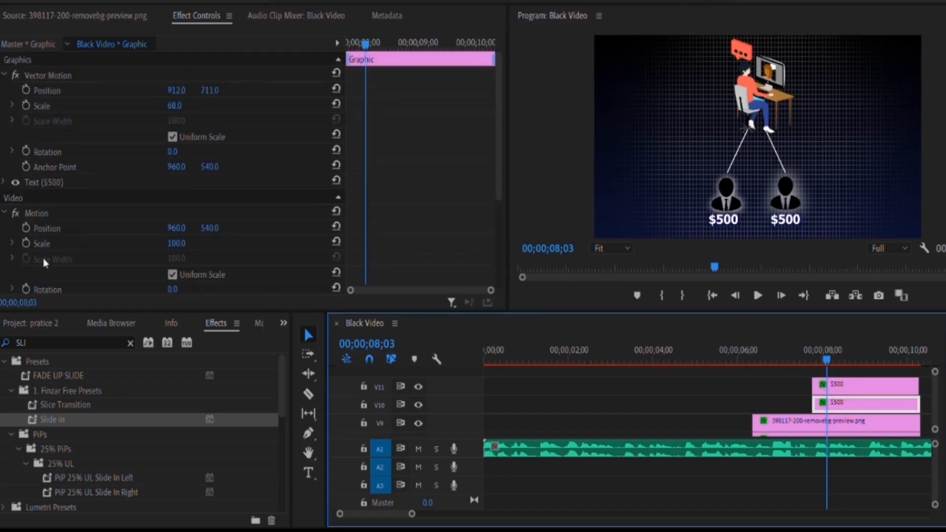
scroll(65, 216, down, 6)
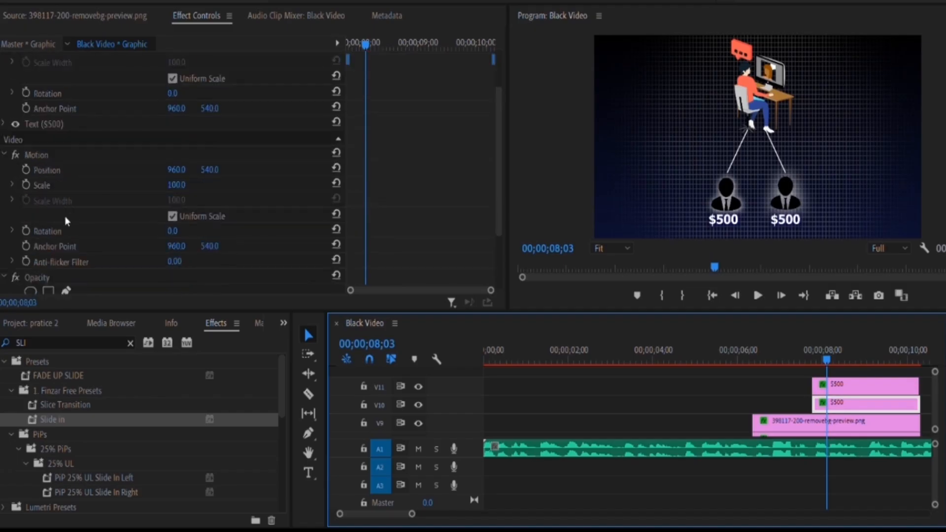
click(26, 249)
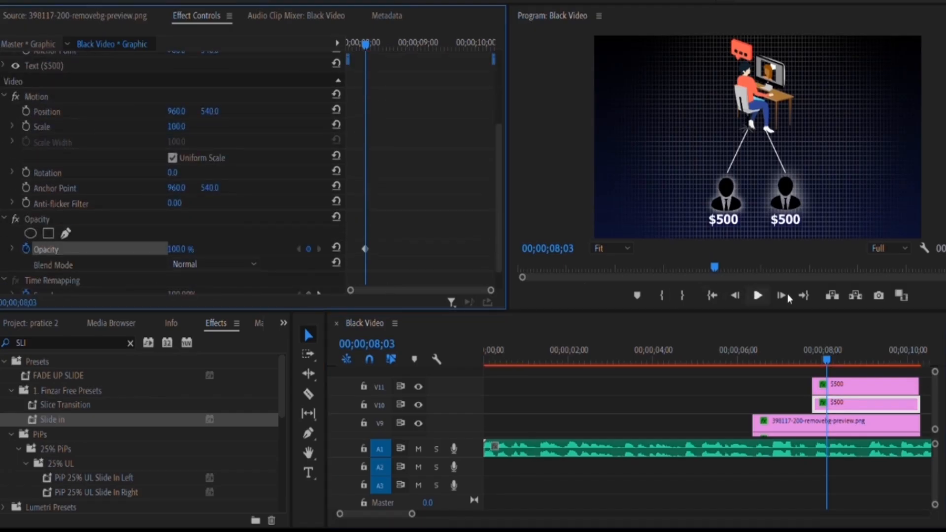
Add 0% Opacity keyframes at 00;00;07;25 to both $500 title clips so they fade in
drag(830, 359, 817, 351)
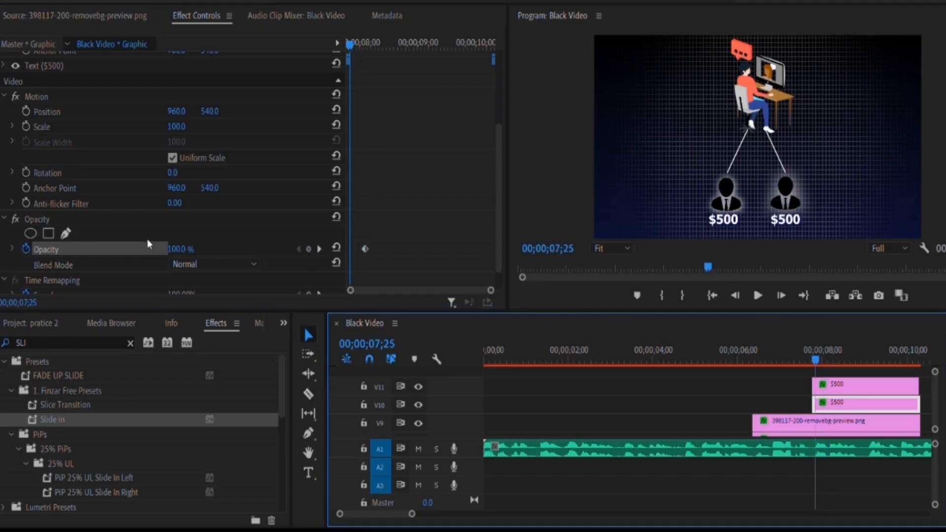
drag(180, 249, 123, 251)
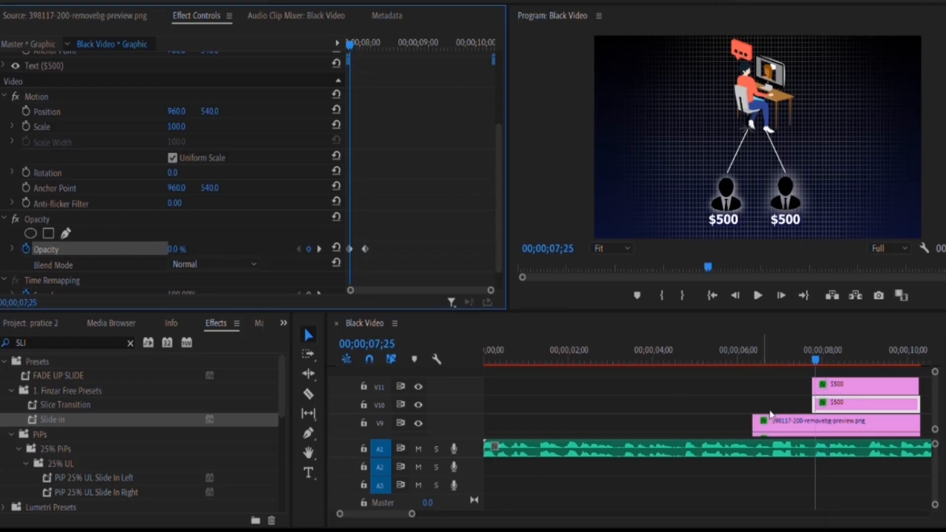
click(844, 390)
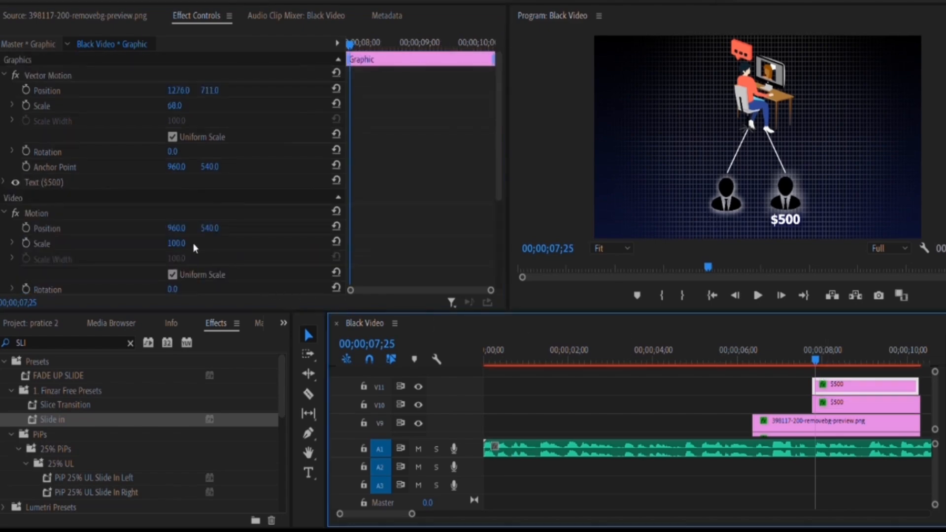
scroll(191, 246, down, 5)
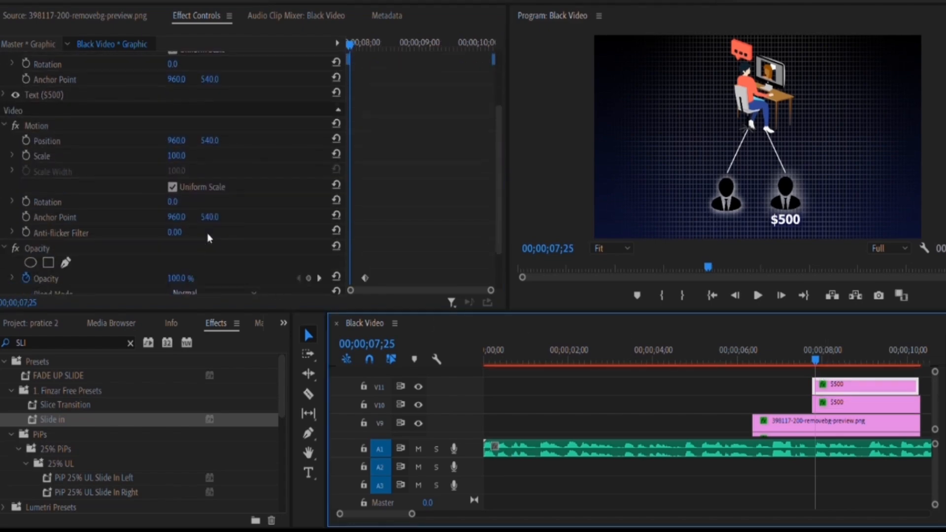
drag(185, 264, 157, 264)
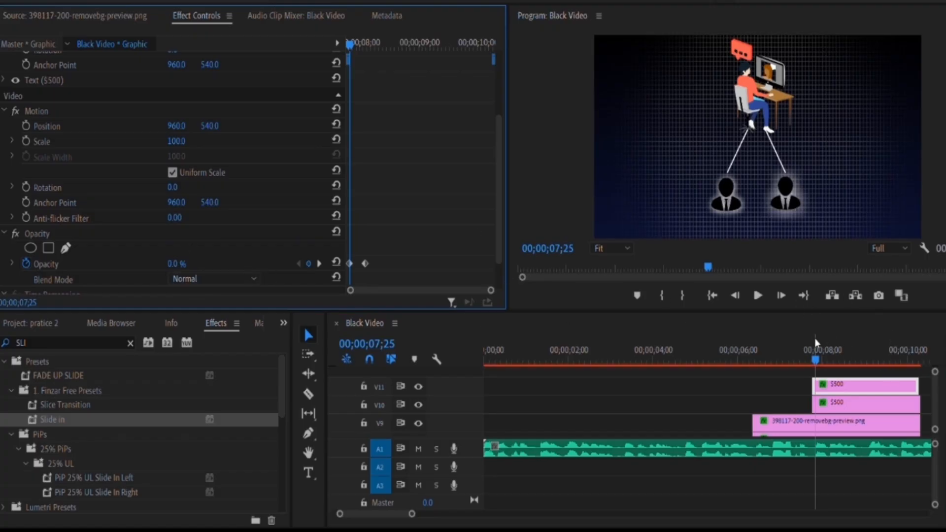
Expand the upper $500 title's text properties and examine its Fill, Background and Shadow appearance settings
click(830, 351)
scroll(196, 143, down, 2)
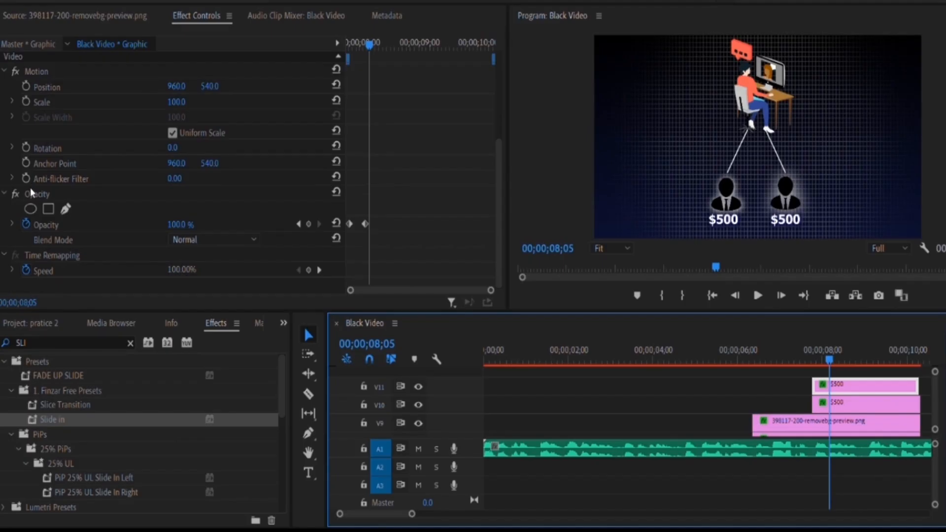
scroll(63, 135, up, 2)
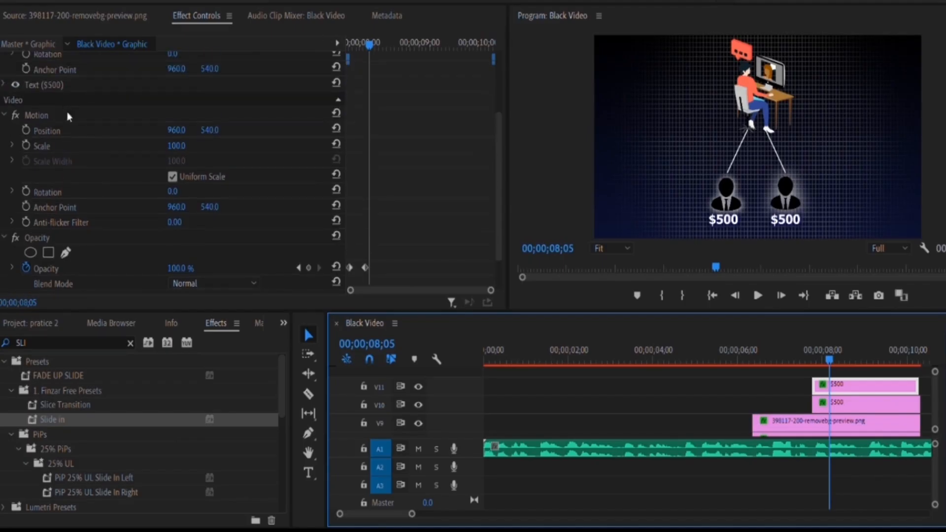
scroll(101, 206, up, 3)
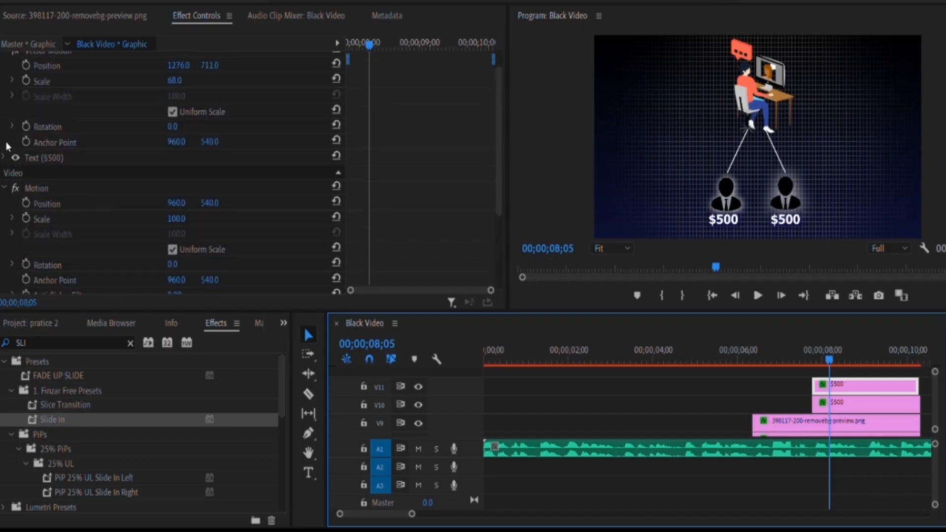
click(20, 158)
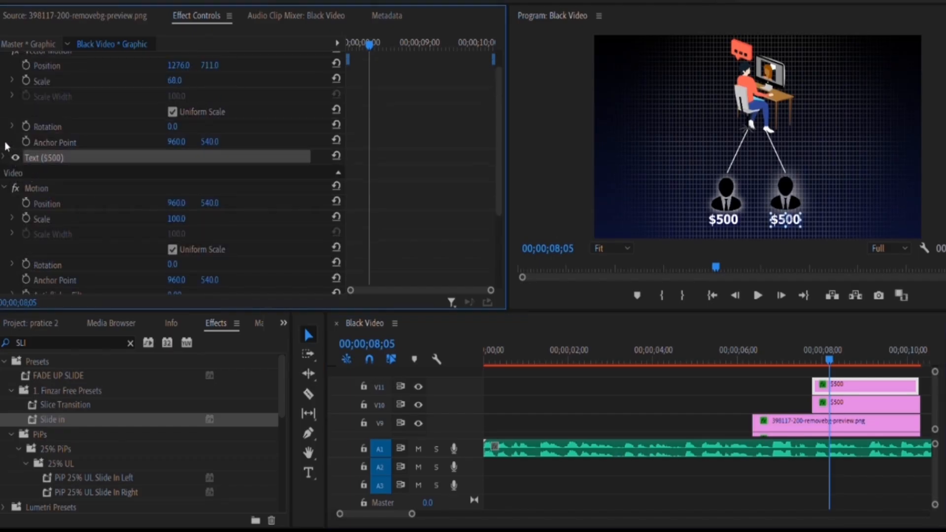
click(4, 157)
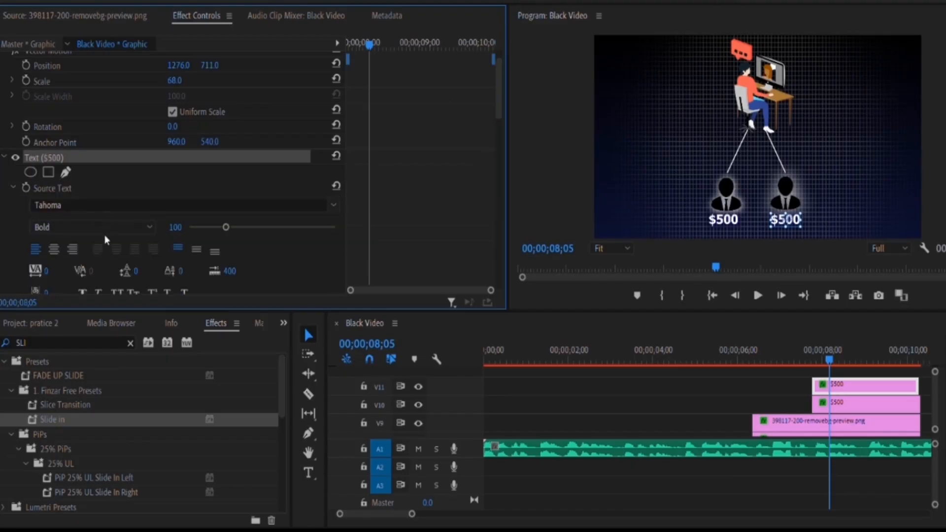
scroll(306, 261, down, 5)
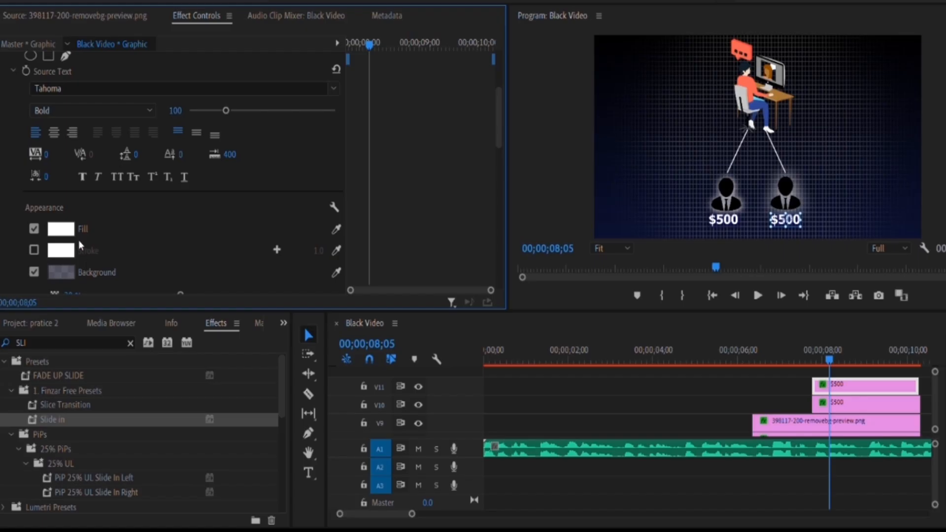
scroll(79, 240, down, 1)
scroll(75, 246, down, 1)
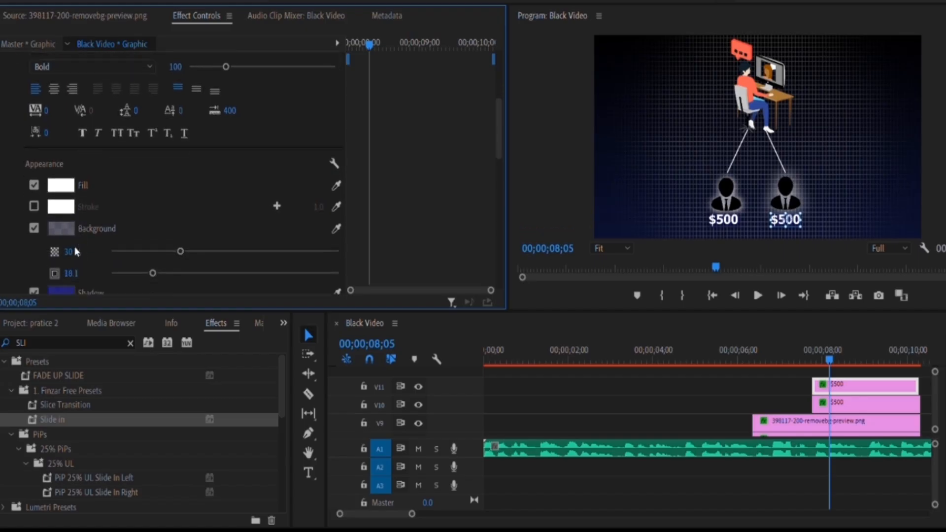
scroll(74, 249, down, 1)
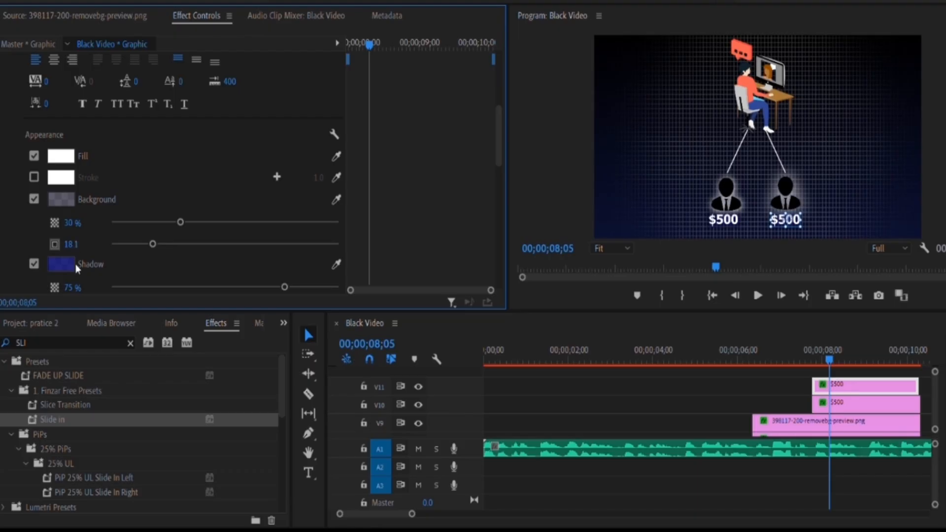
Change the Shadow colour of the lower $500 title to black
scroll(204, 240, up, 3)
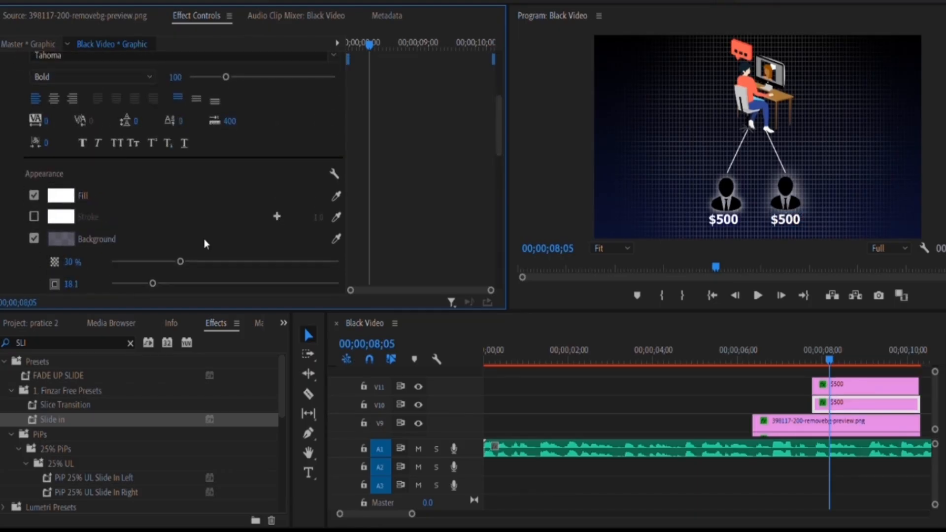
scroll(255, 201, down, 5)
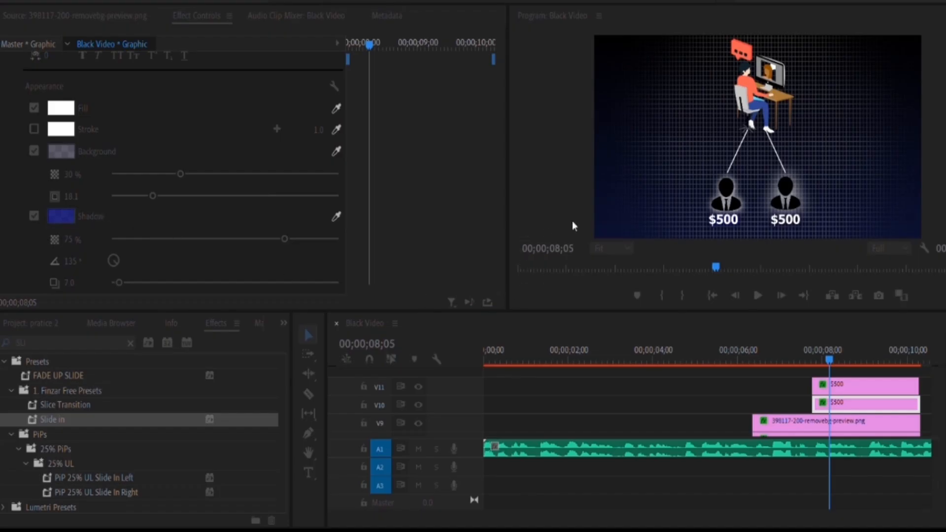
click(630, 224)
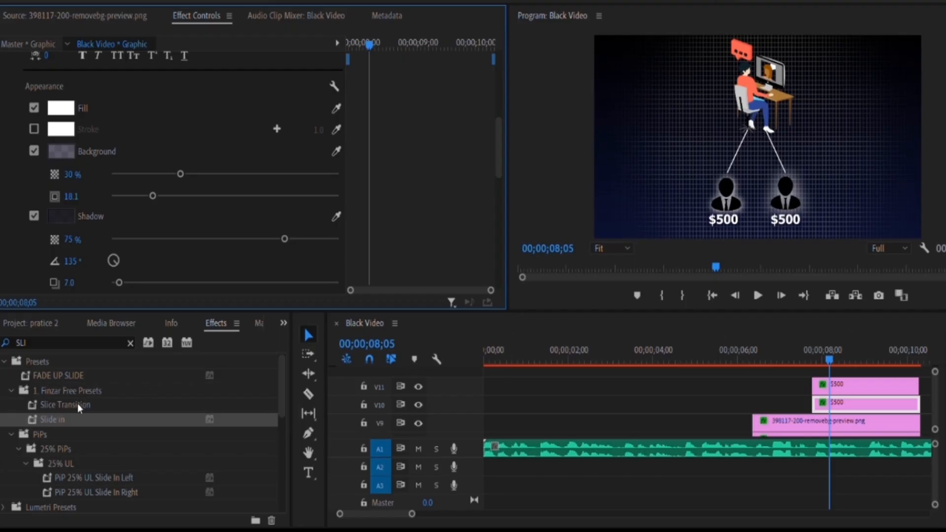
Apply the Slide in preset to both $500 title clips and save the project
drag(78, 403, 867, 400)
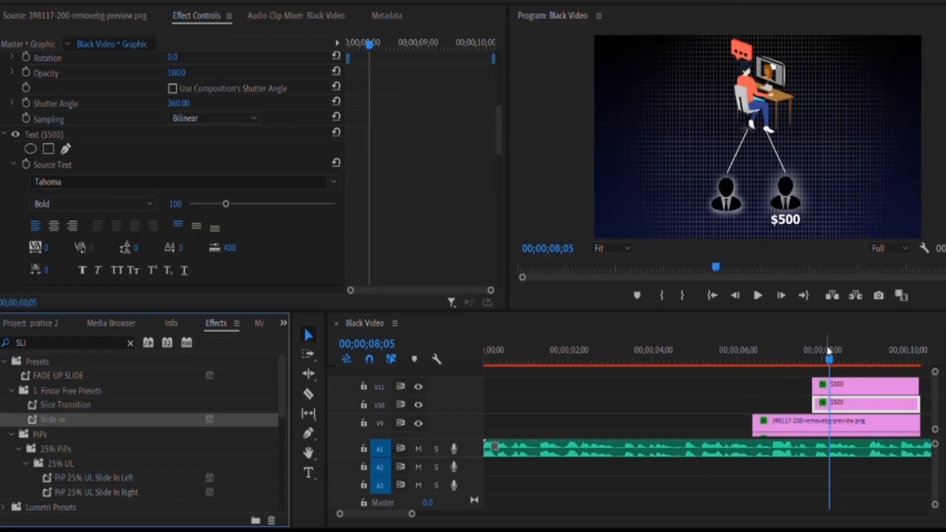
drag(832, 345, 856, 345)
drag(95, 402, 846, 383)
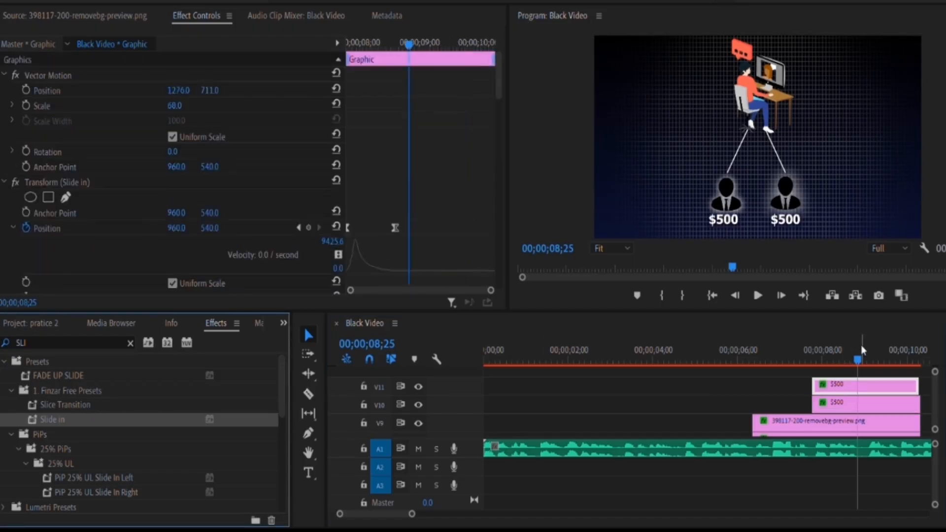
mouse_move(853, 344)
mouse_down()
mouse_move(812, 344)
mouse_move(861, 340)
mouse_up()
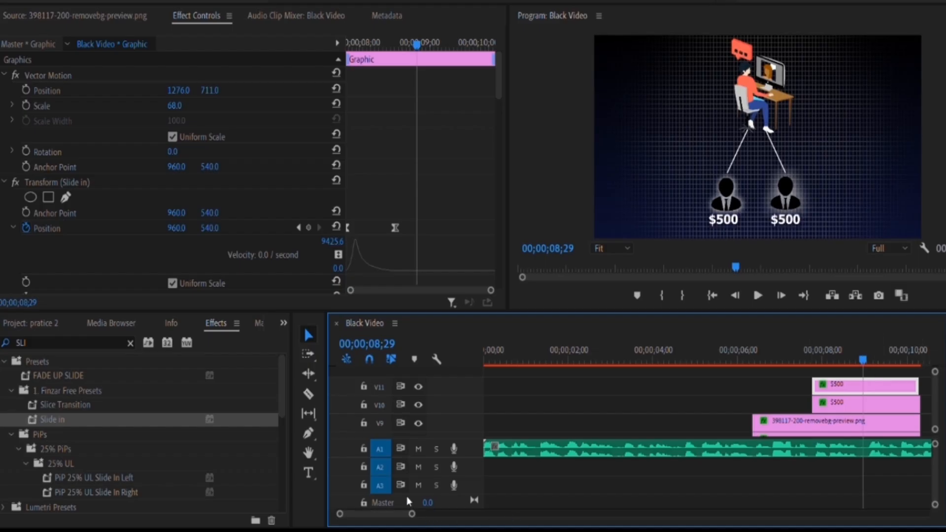
key(ctrl+s)
Play the sequence around 00;00;09;00 to 00;00;11;15 against the voice-over to locate where the current scene should end
drag(413, 514, 466, 512)
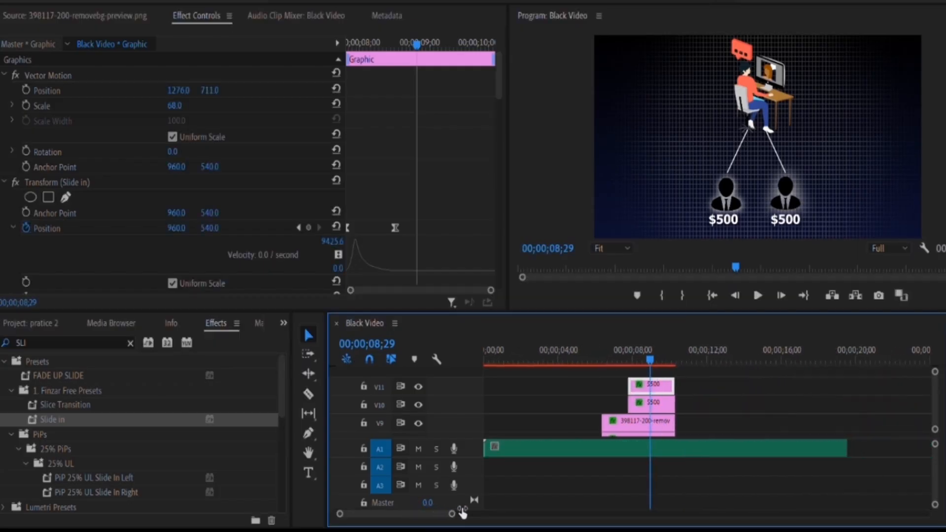
click(656, 347)
key(space)
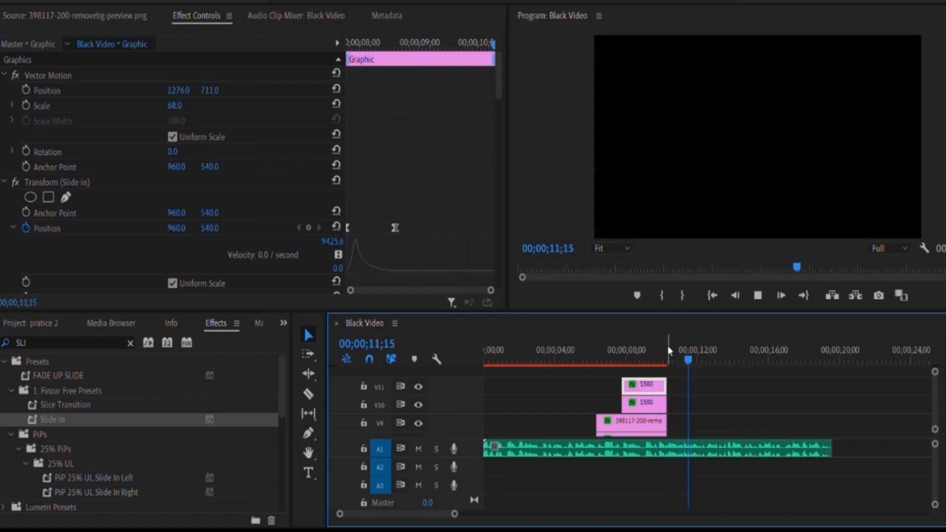
click(668, 351)
click(652, 338)
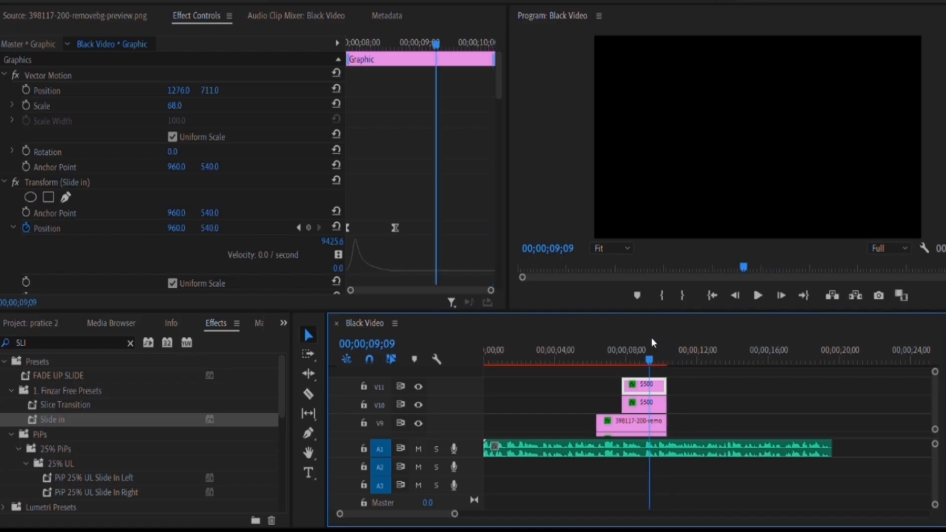
key(space)
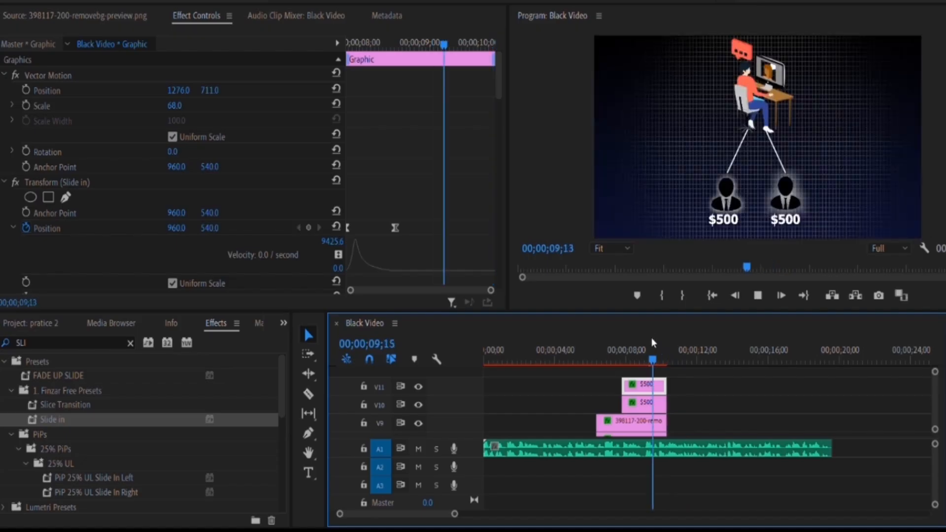
click(651, 338)
key(space)
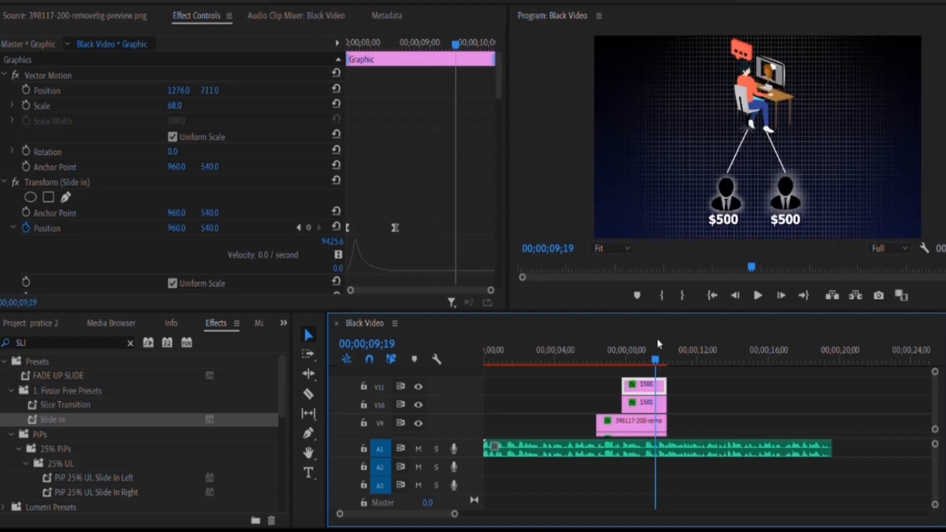
click(644, 336)
key(space)
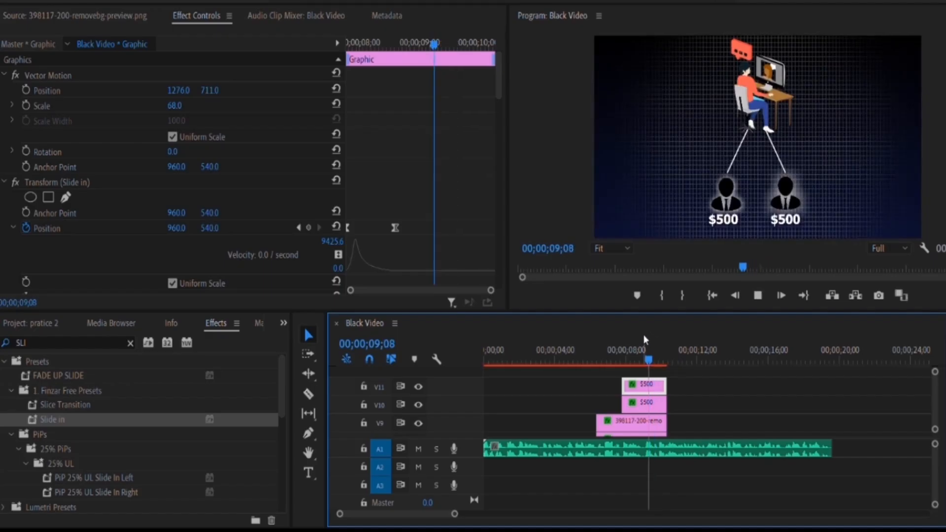
key(space)
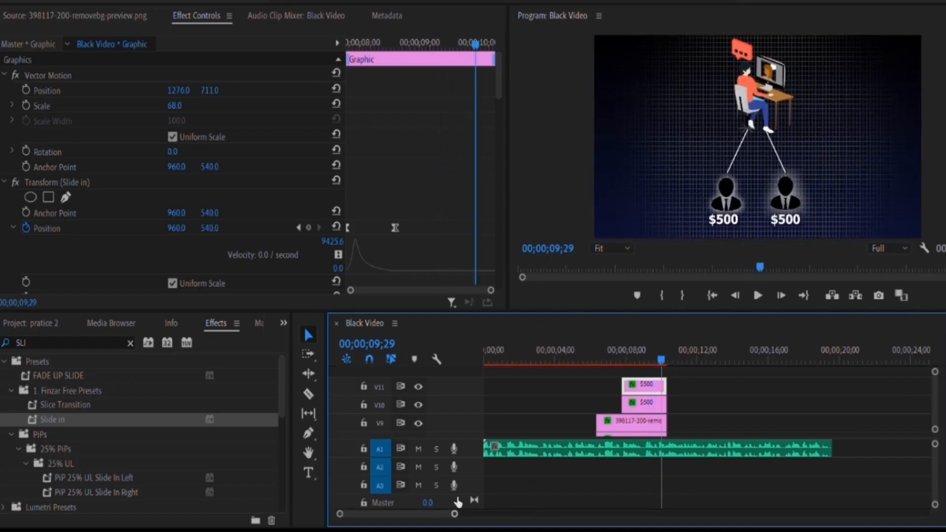
Trim the ends of the $500 titles, person icons, line graphics and video-calling image to 00;00;09;29
drag(455, 514, 419, 513)
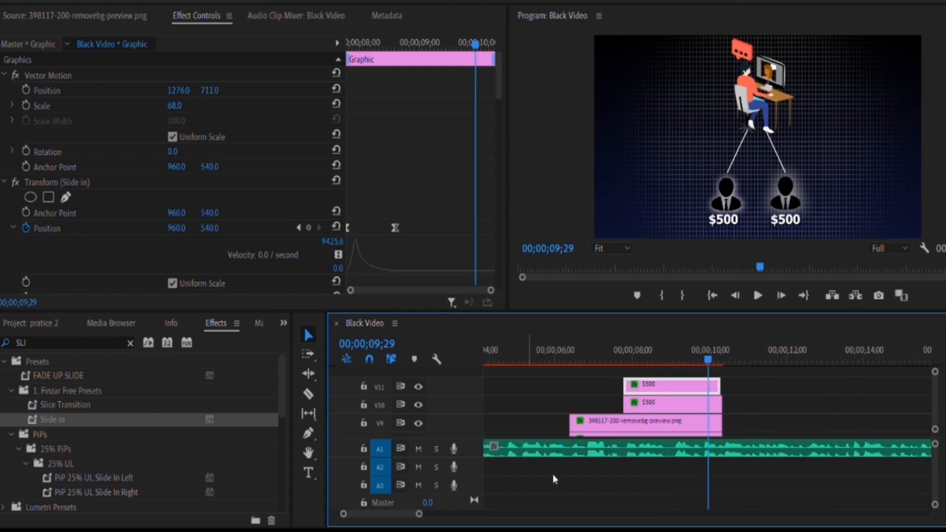
drag(724, 386, 709, 415)
click(725, 392)
click(723, 416)
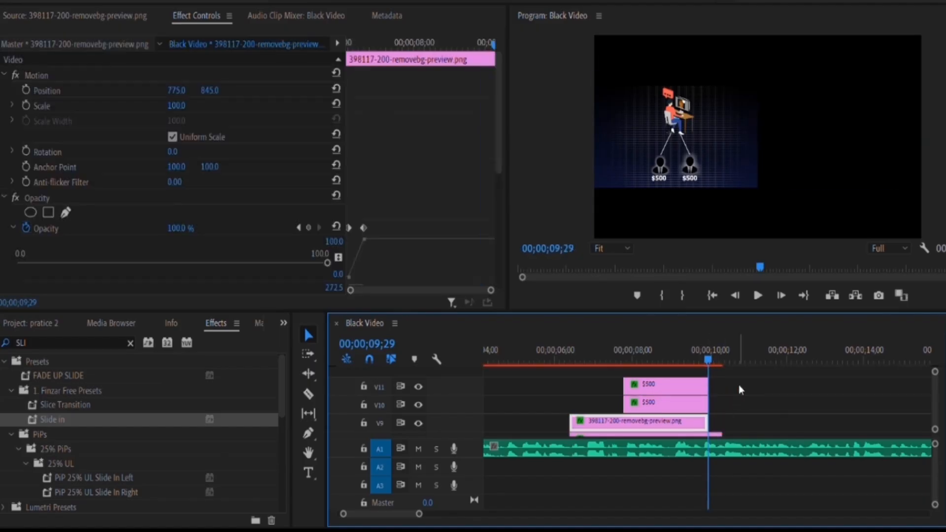
scroll(740, 387, down, 3)
click(718, 404)
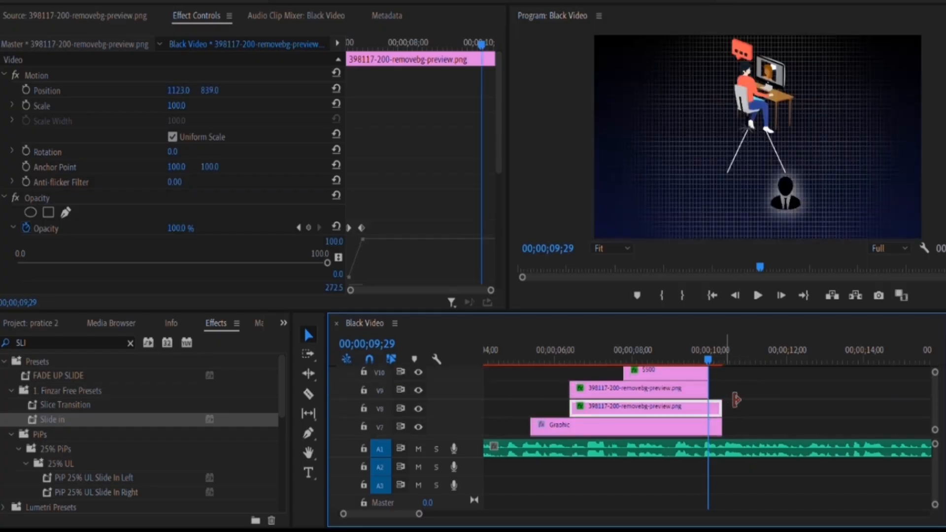
mouse_move(722, 408)
mouse_down()
mouse_move(708, 409)
mouse_move(726, 420)
mouse_move(710, 420)
mouse_move(728, 417)
mouse_move(712, 425)
mouse_move(730, 408)
mouse_move(709, 409)
mouse_up()
click(710, 424)
scroll(748, 388, down, 2)
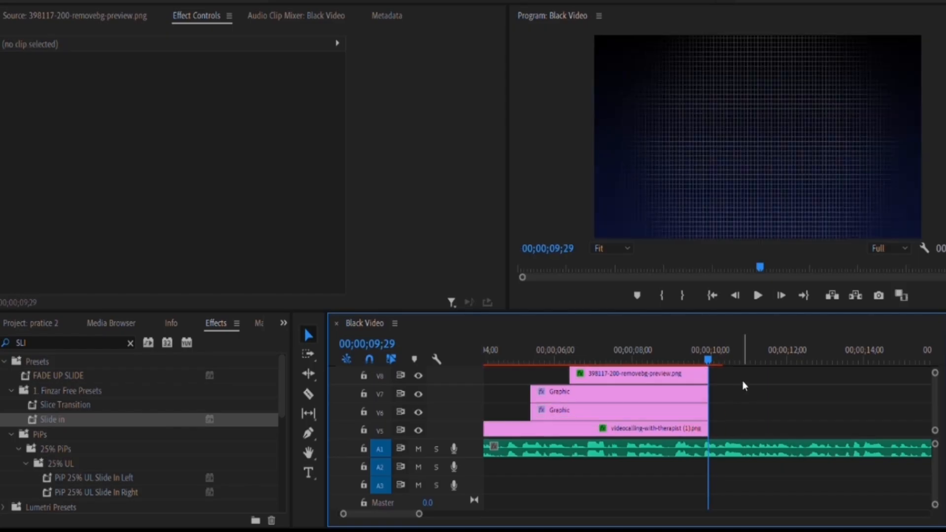
mouse_move(703, 348)
mouse_down()
mouse_move(691, 344)
mouse_move(711, 364)
mouse_up()
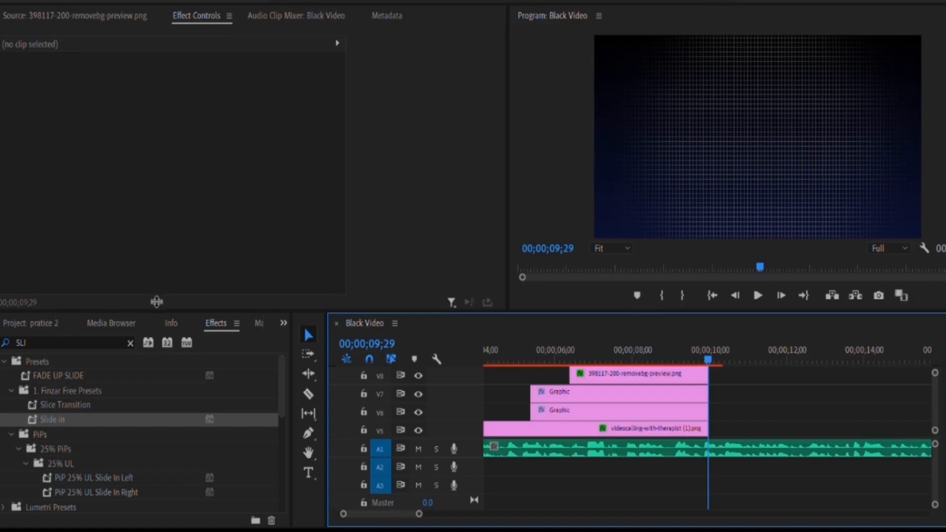
Place crowd-of-users-removebg-preview (4).png on V6 starting at 00;00;09;29, with the grid background extended beneath it
click(118, 321)
click(32, 323)
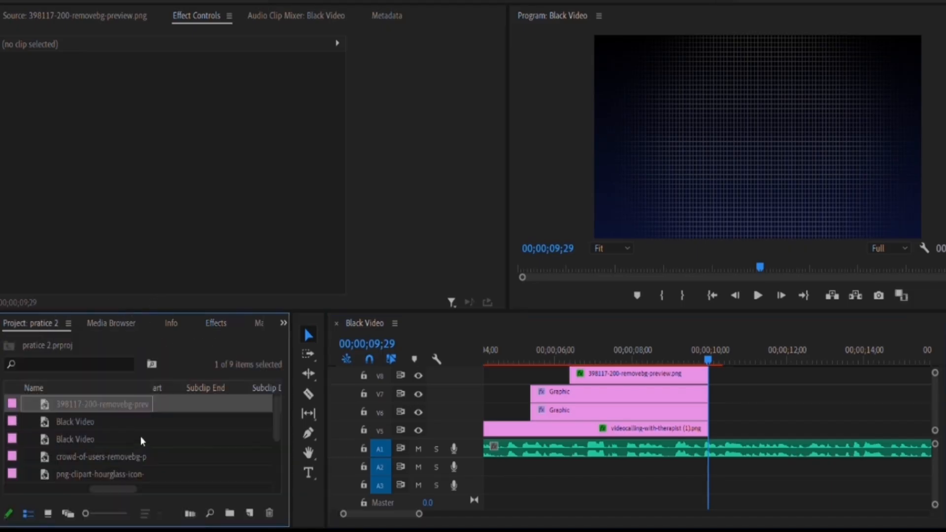
click(114, 456)
drag(101, 441, 717, 402)
click(737, 351)
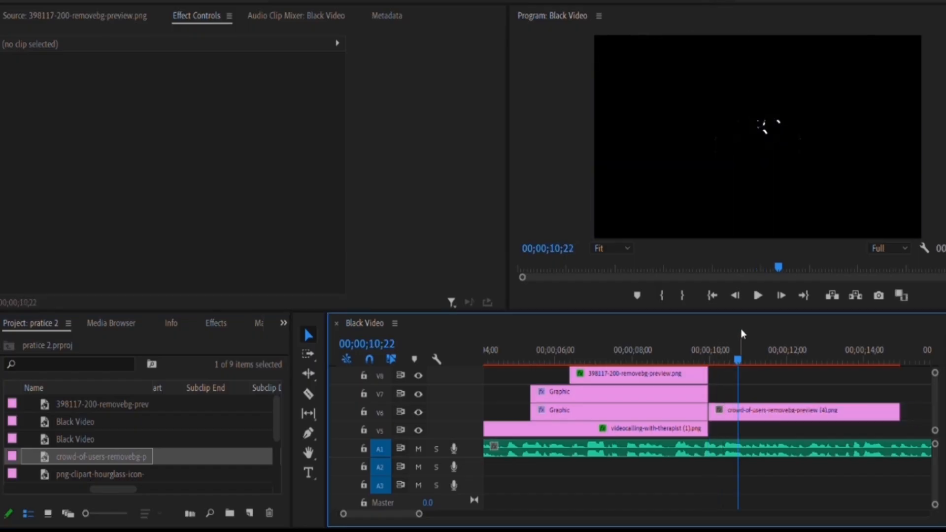
click(764, 348)
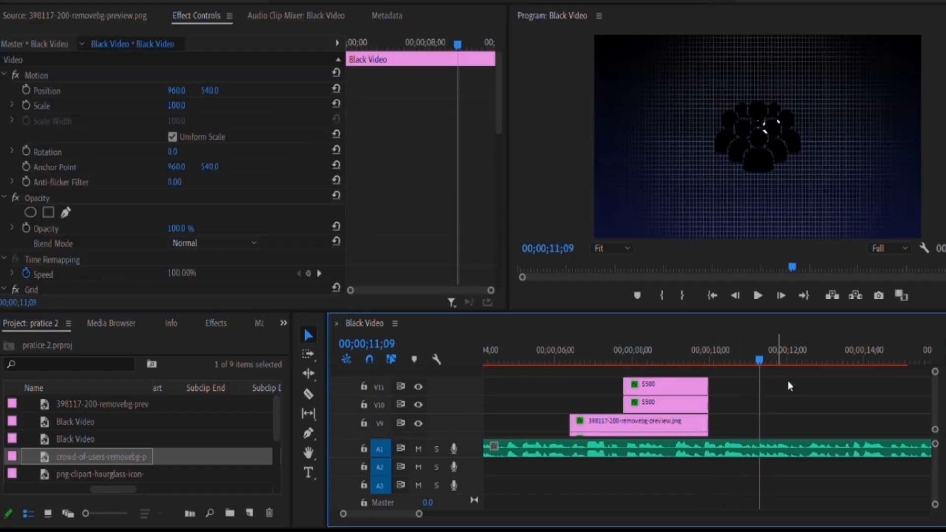
scroll(788, 375, up, 1)
scroll(787, 373, up, 3)
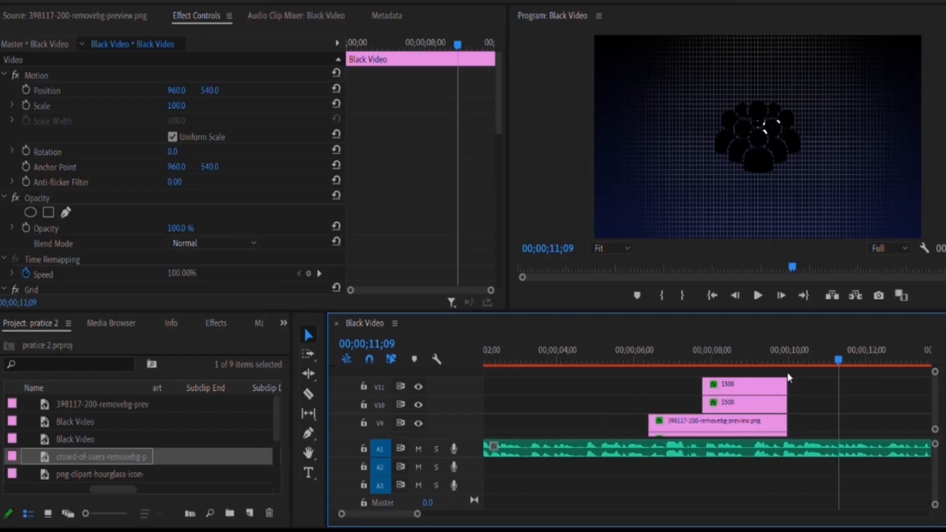
scroll(787, 372, down, 4)
scroll(820, 388, down, 1)
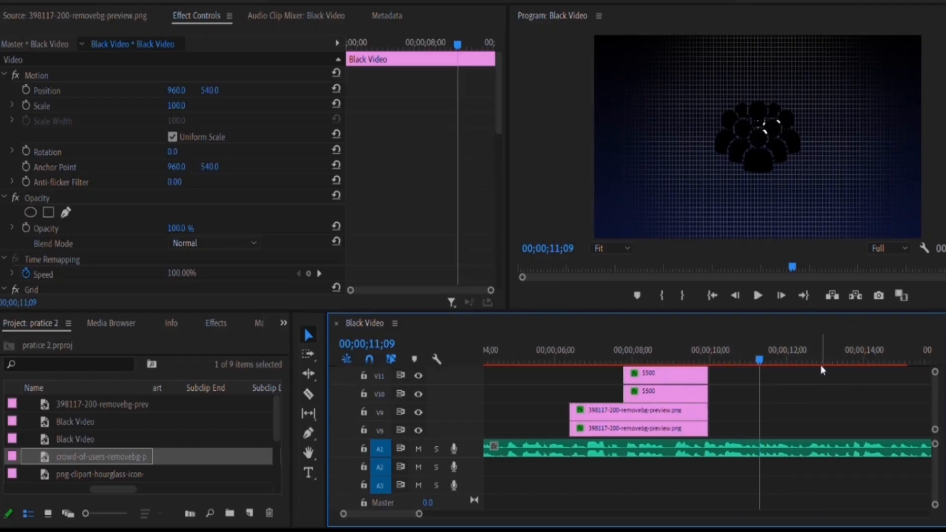
scroll(817, 367, up, 1)
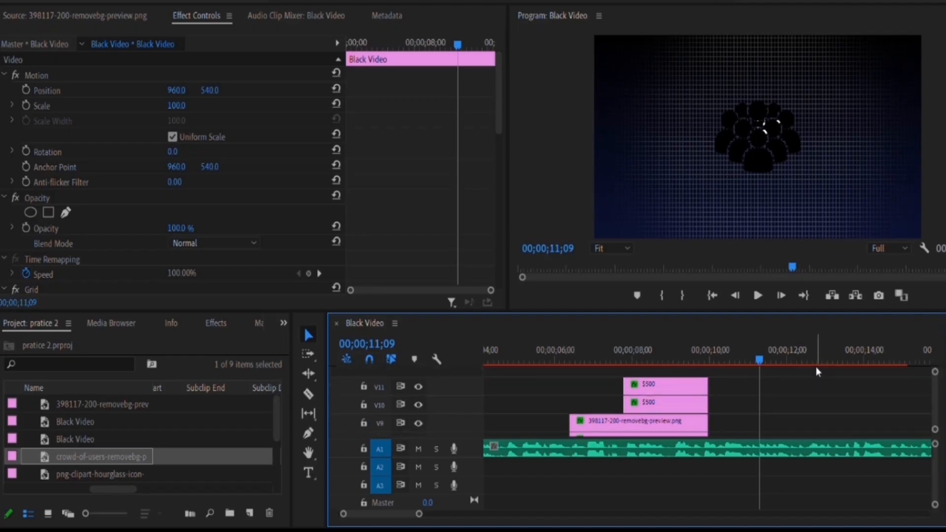
click(799, 345)
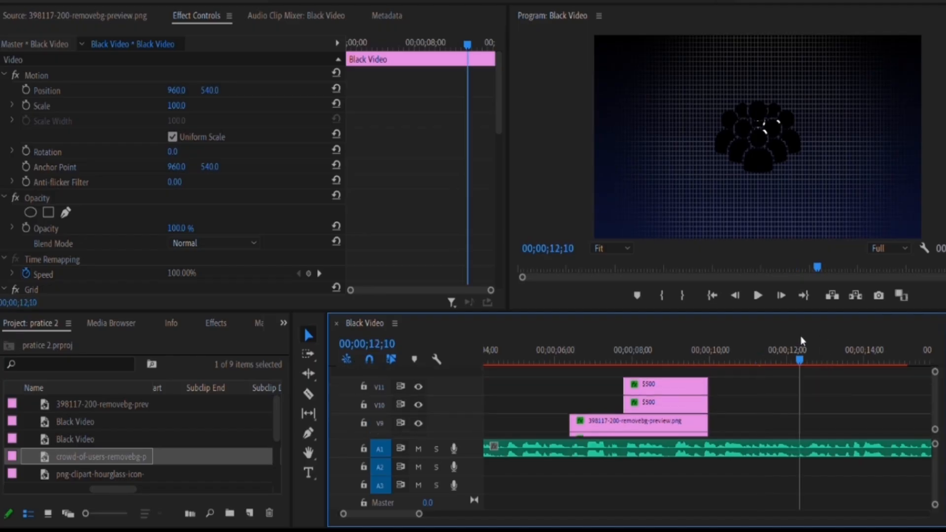
Duplicate the crowd-of-users clip onto V7 directly above the original, keeping the same timing
scroll(785, 384, down, 5)
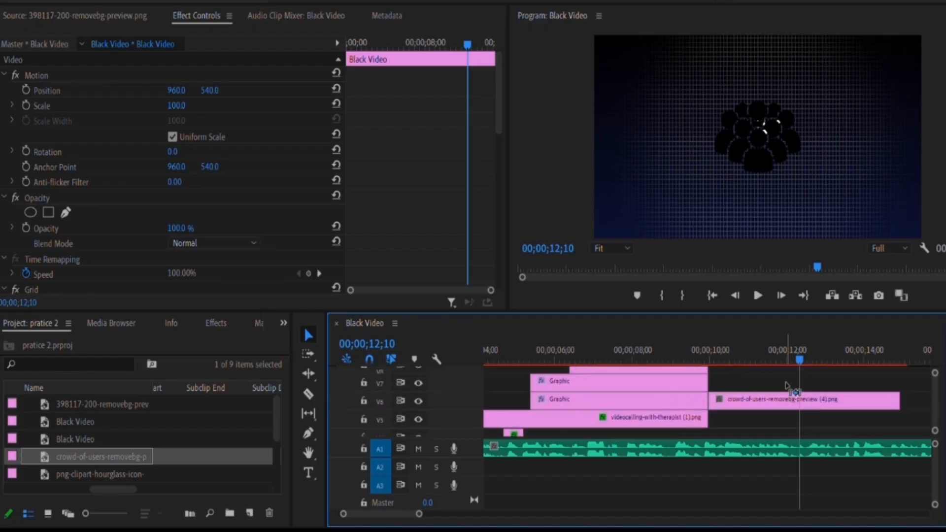
click(791, 400)
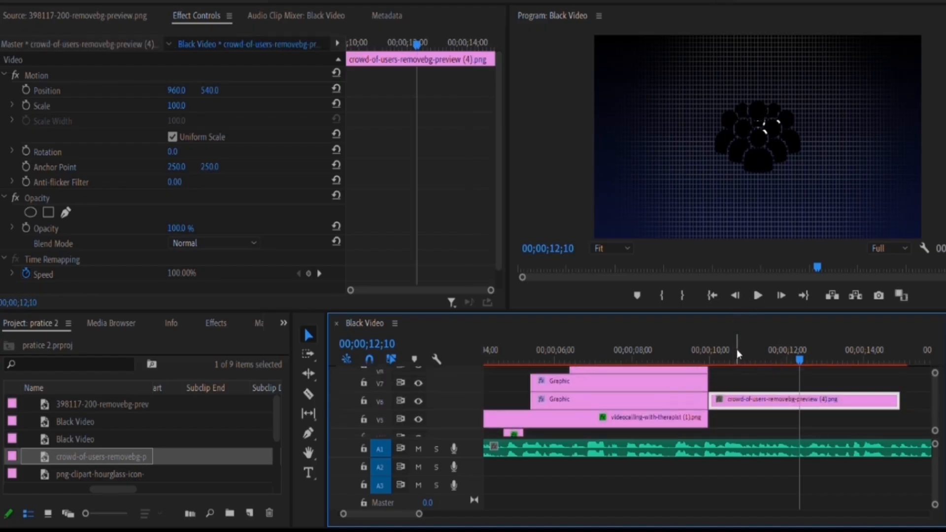
click(718, 349)
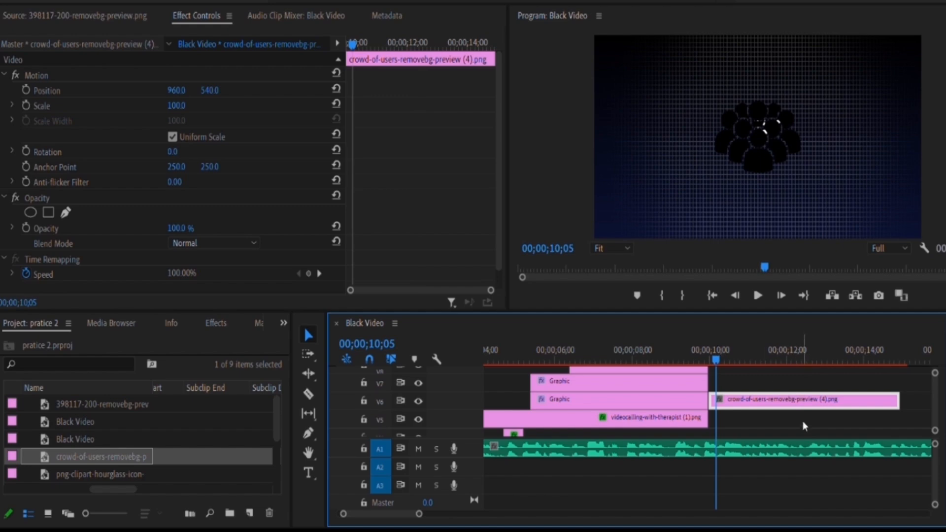
mouse_move(804, 406)
mouse_down()
mouse_move(796, 365)
mouse_move(808, 388)
mouse_up()
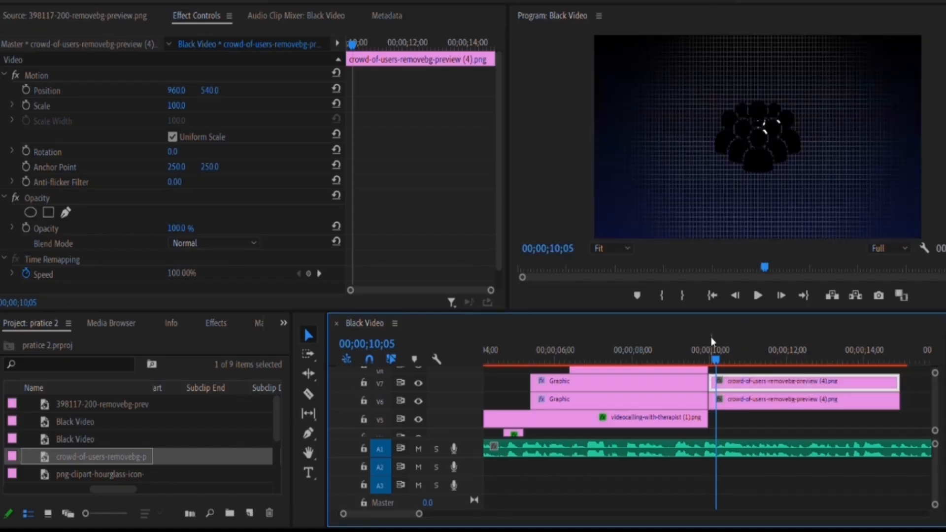
Apply the Lumetri Color effect to the lower crowd-of-users clip on V6
click(769, 400)
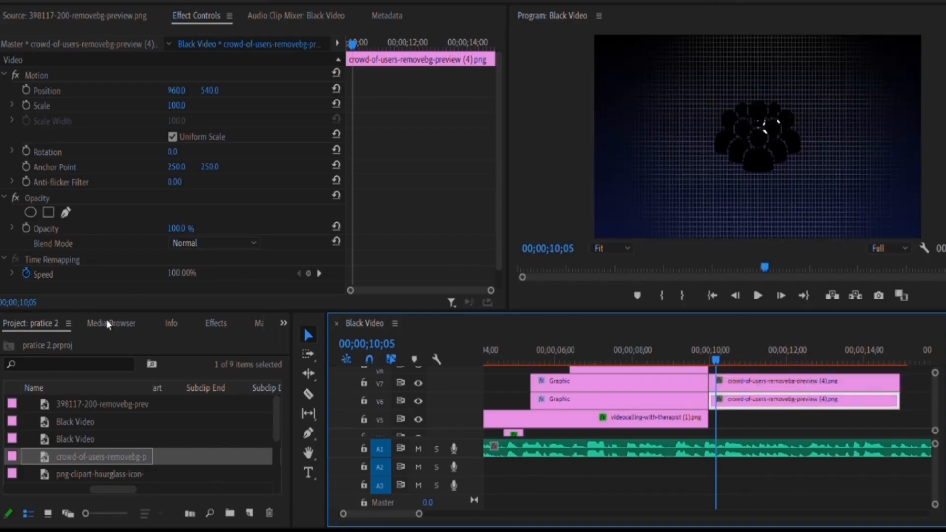
scroll(296, 229, down, 1)
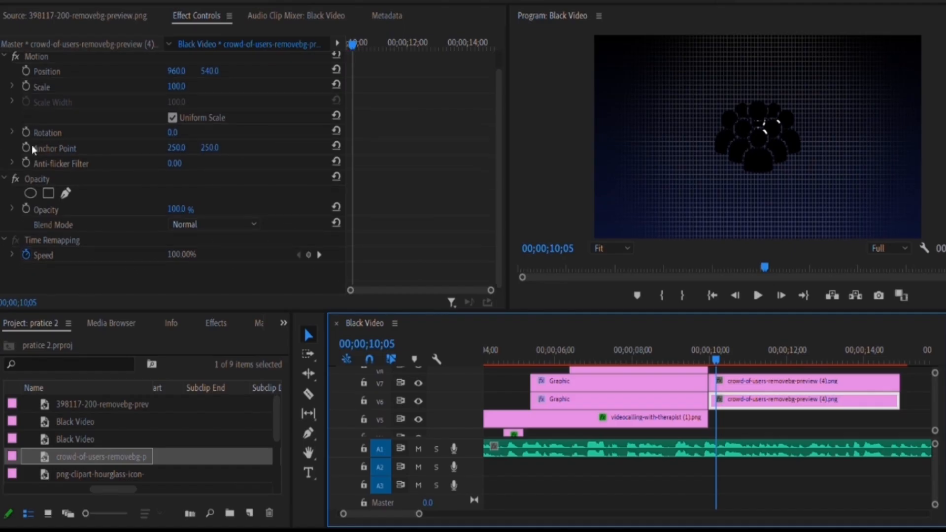
click(5, 178)
click(12, 180)
click(206, 316)
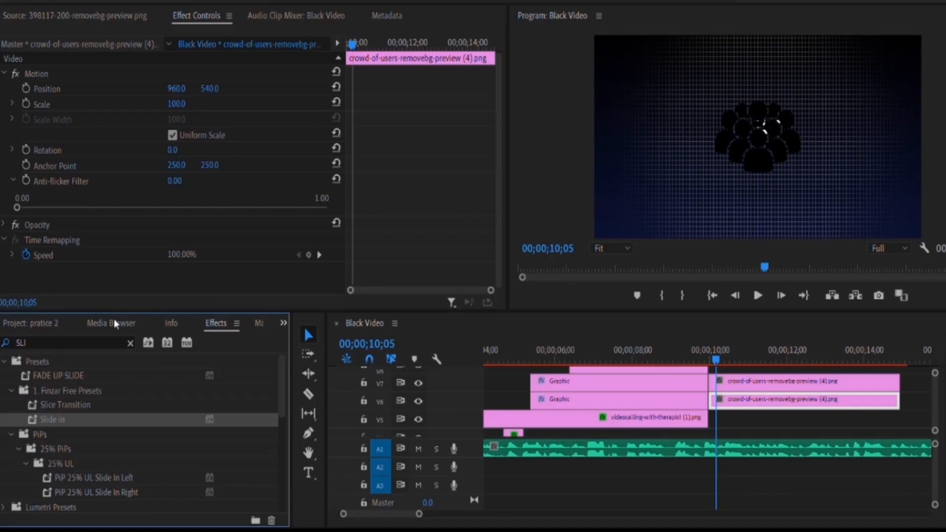
key(BackSpace)
key(BackSpace)
key(BackSpace)
text(LUME)
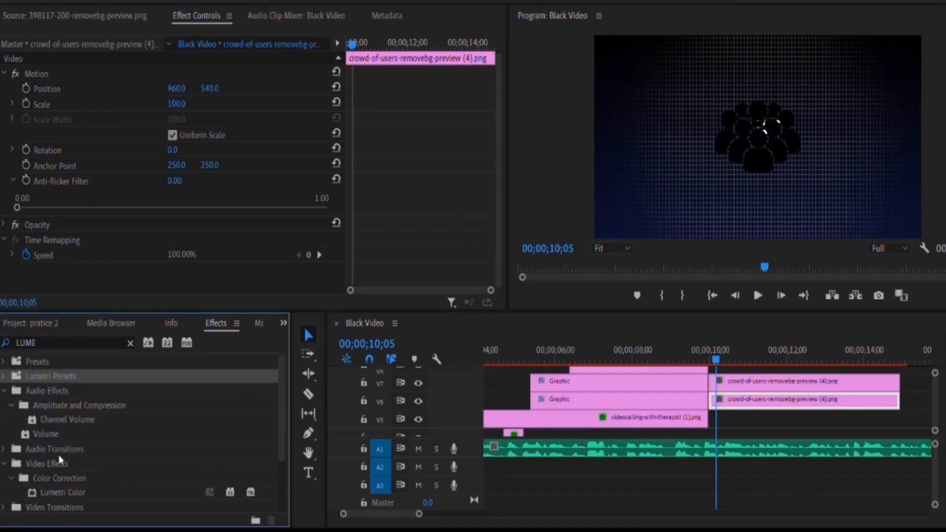
drag(51, 491, 800, 397)
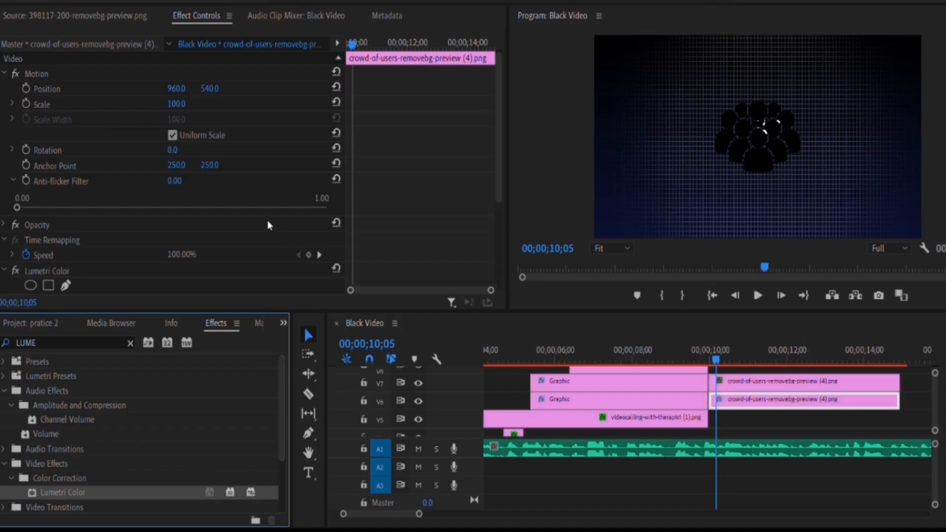
scroll(272, 202, down, 5)
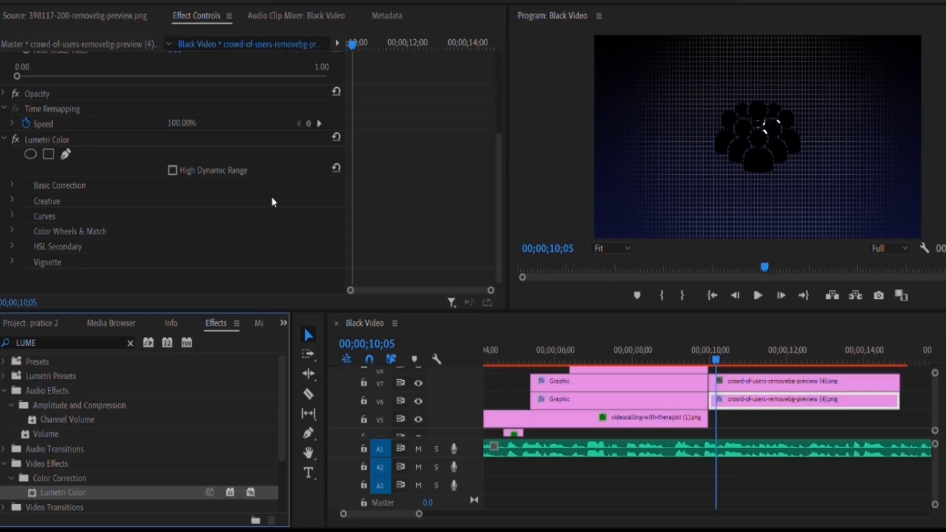
Whiten the crowd clip with Lumetri Exposure 7.0, Whites 150 and Blacks 150, and align it on V8 directly above the black copy
scroll(150, 160, down, 1)
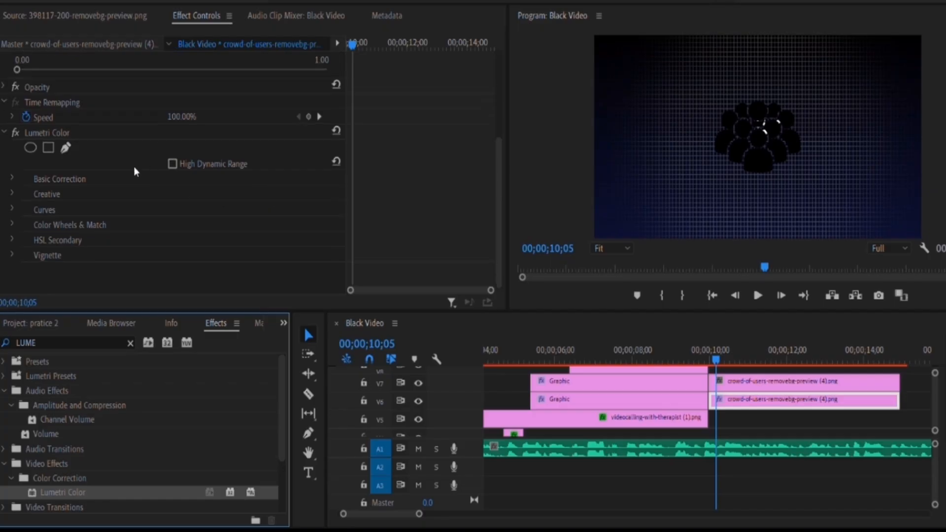
click(11, 179)
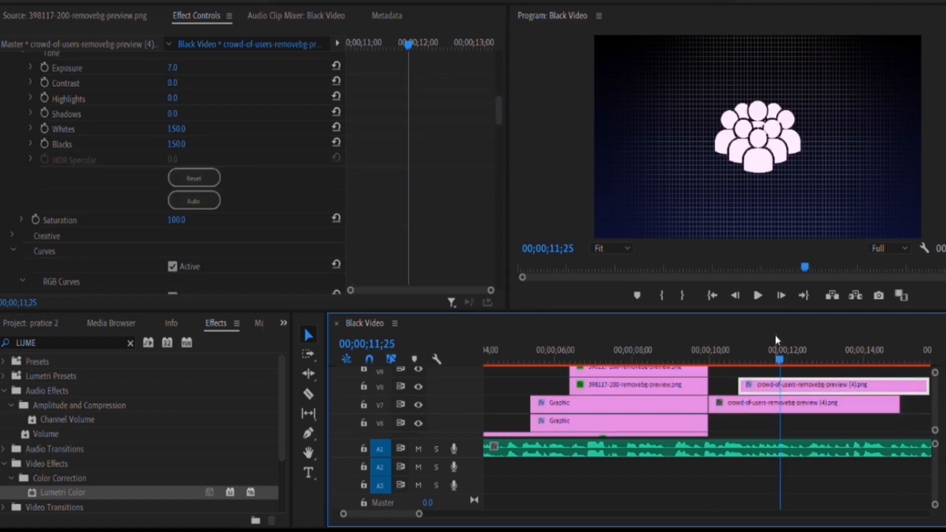
drag(783, 378, 754, 383)
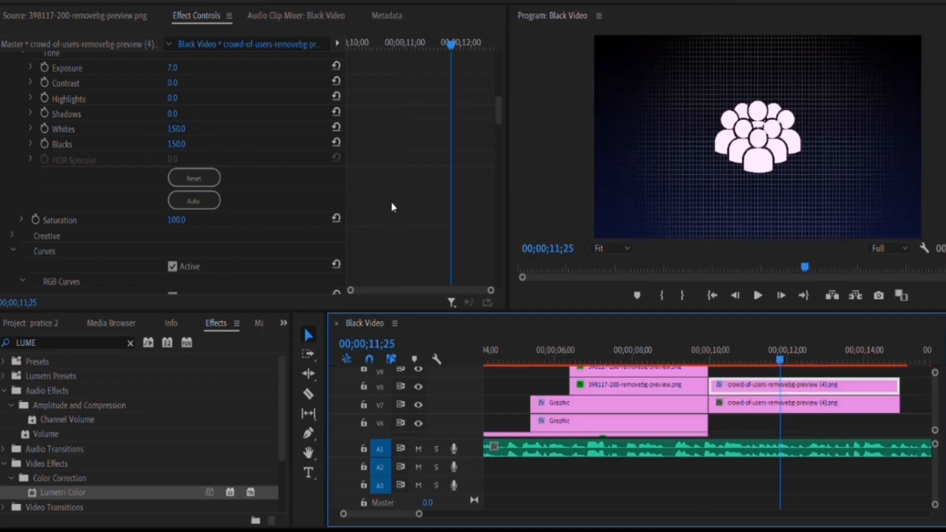
click(803, 403)
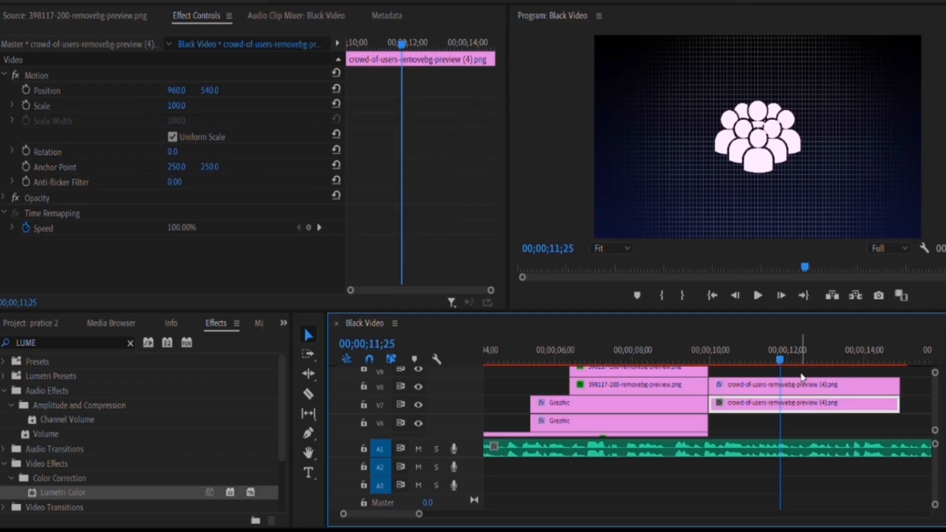
Apply the Slide in preset to both crowd-of-users clips on V7 and V8
click(800, 378)
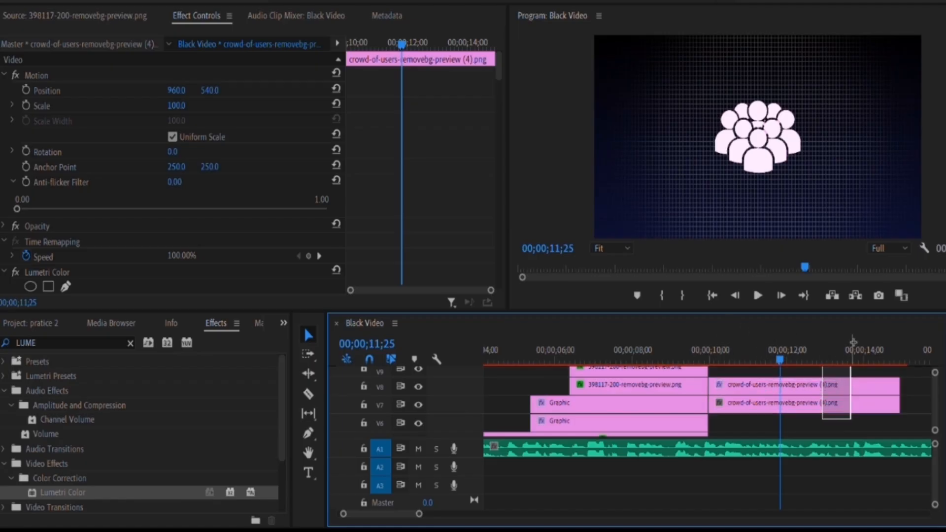
scroll(828, 407, up, 1)
shift+click(833, 414)
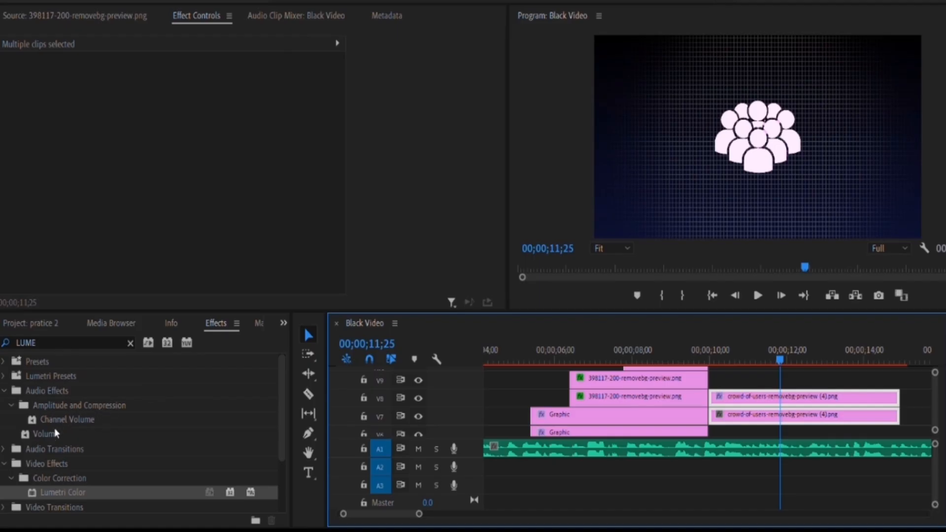
click(48, 338)
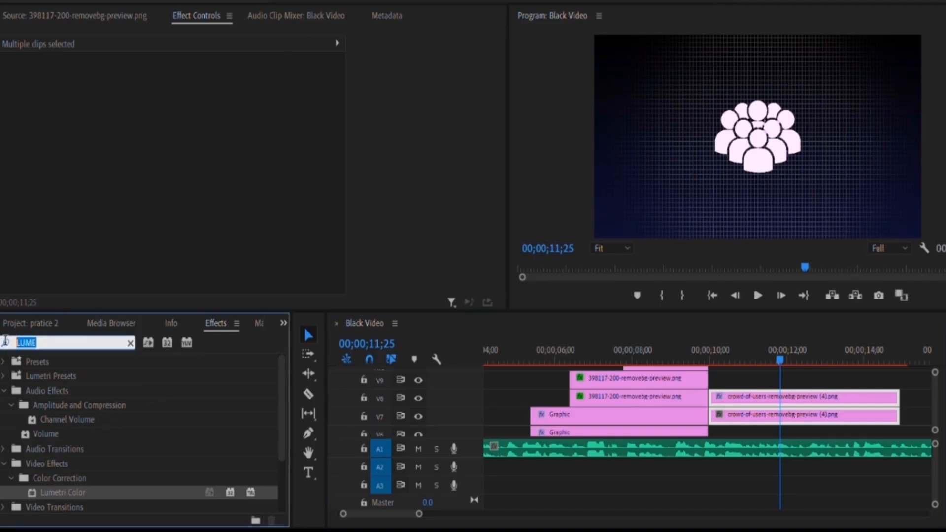
text(SLIDE)
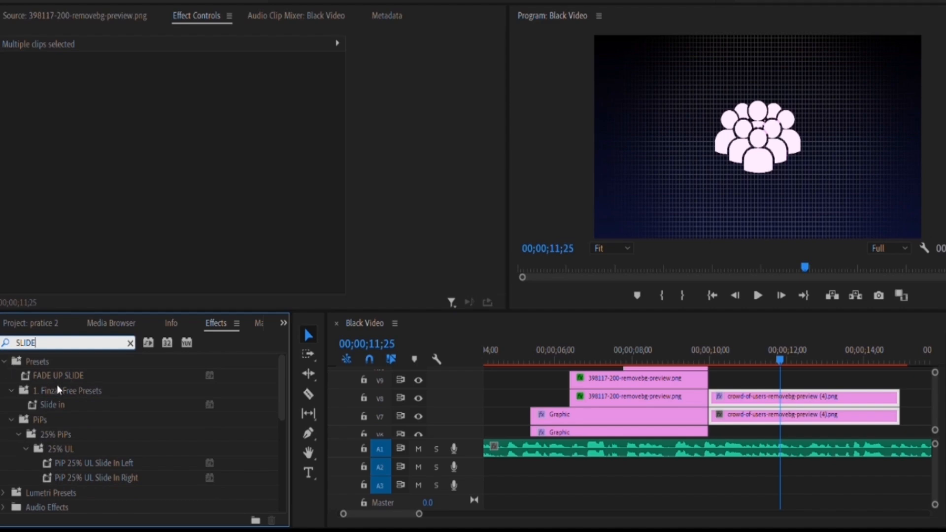
drag(52, 404, 737, 387)
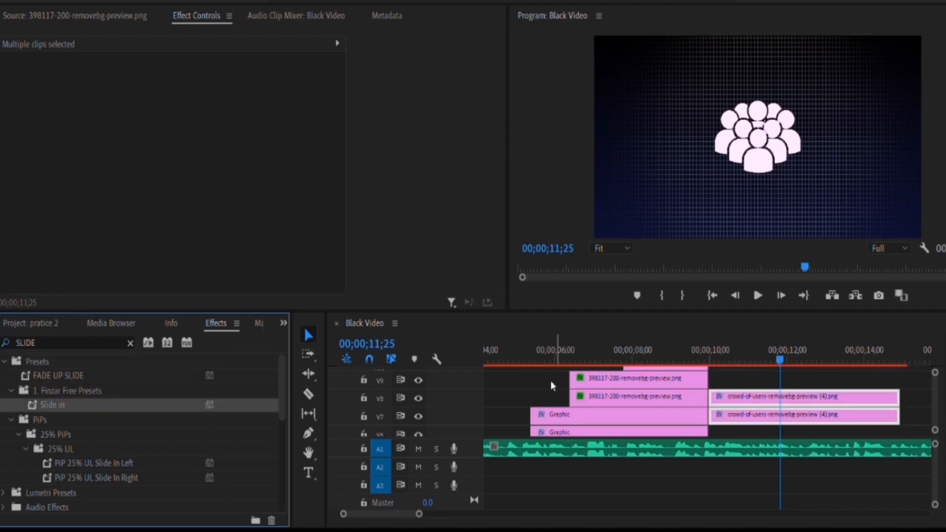
click(799, 369)
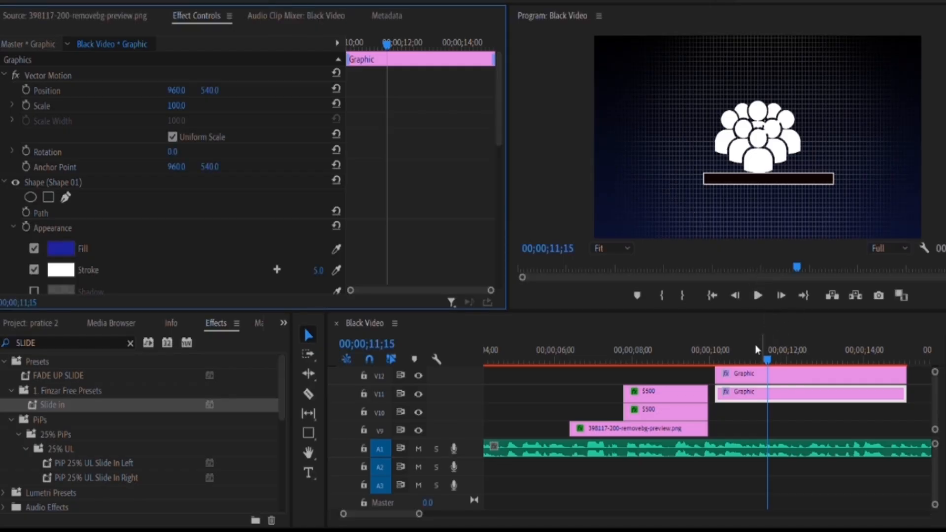
Scrub through the crowd scene from 00;00;10;03 to 00;00;11;23 to check the crowd clips and the bar beneath them
click(713, 351)
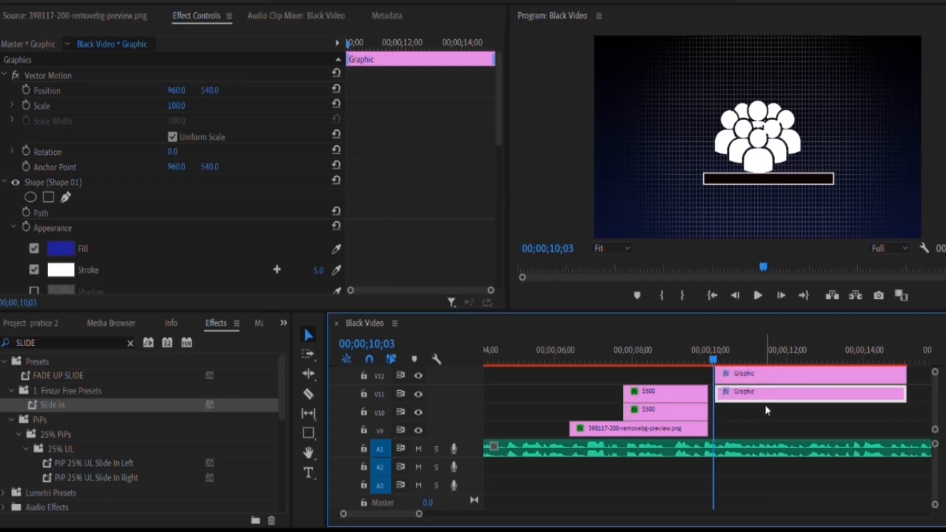
scroll(766, 406, down, 1)
scroll(766, 404, up, 1)
drag(765, 409, 775, 354)
scroll(751, 378, up, 4)
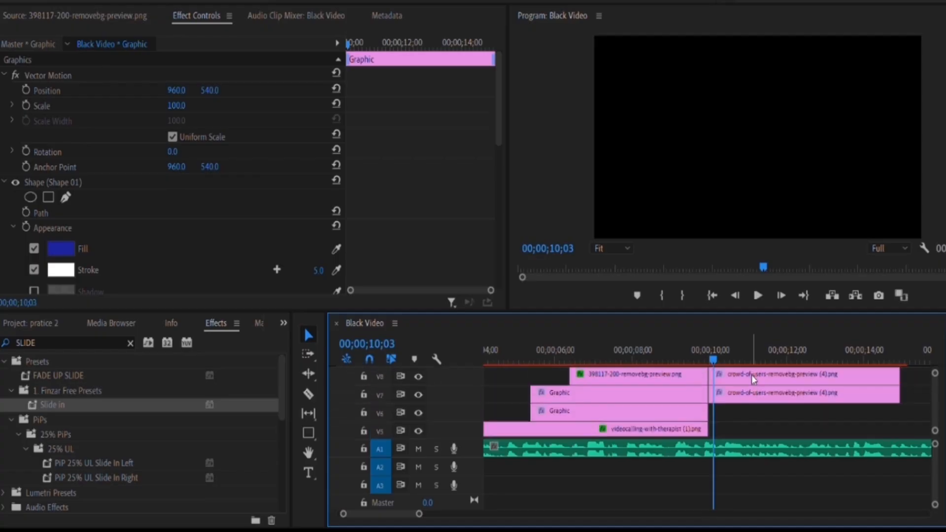
click(755, 338)
drag(771, 349, 778, 351)
click(783, 393)
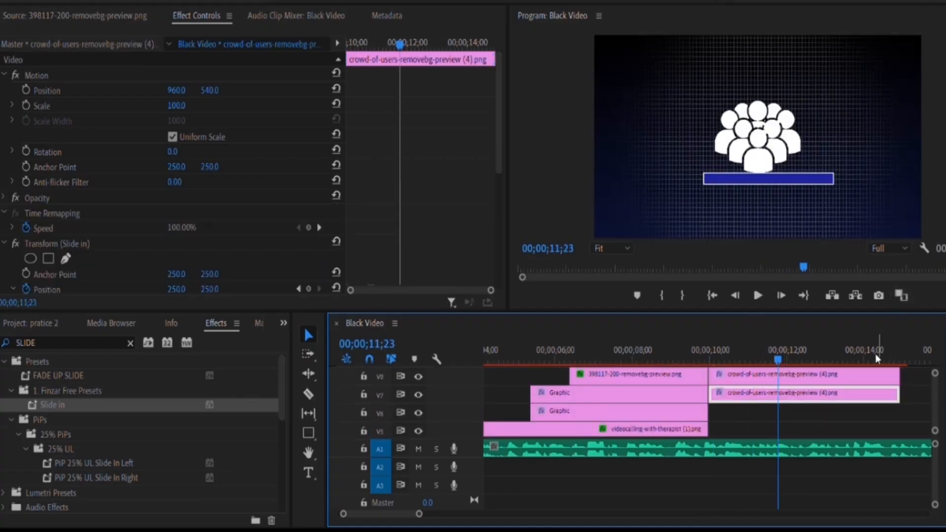
Apply the Crop effect to the white crowd clip on V8 and keyframe its Right crop from 100% at 00;00;10;29
click(849, 378)
drag(910, 398, 812, 252)
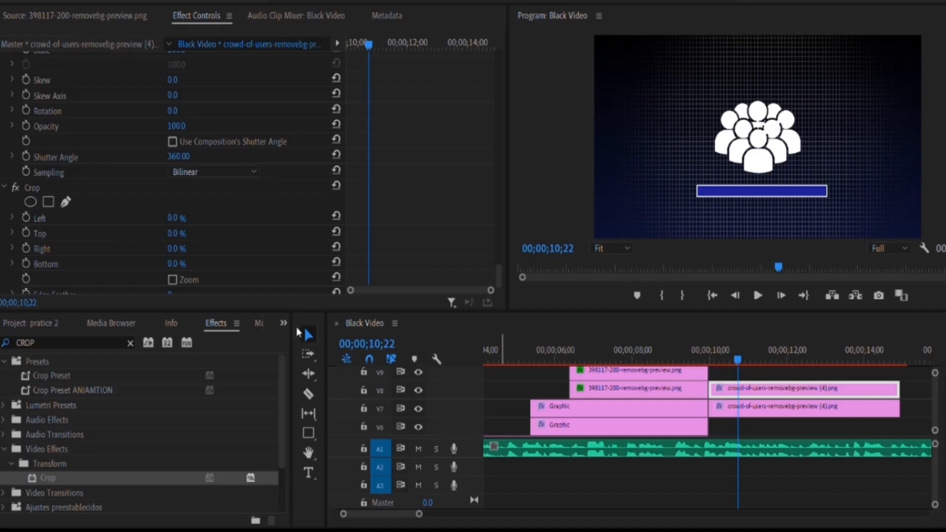
click(175, 212)
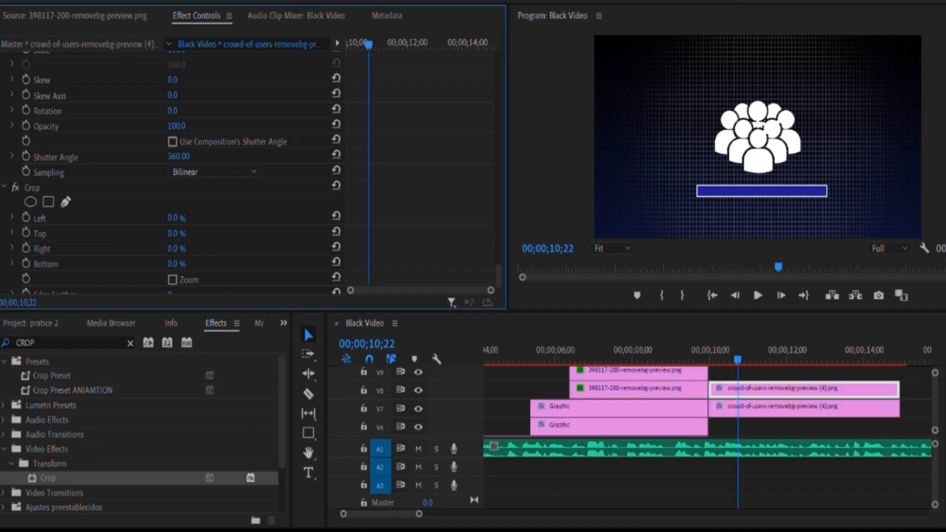
drag(176, 215, 188, 215)
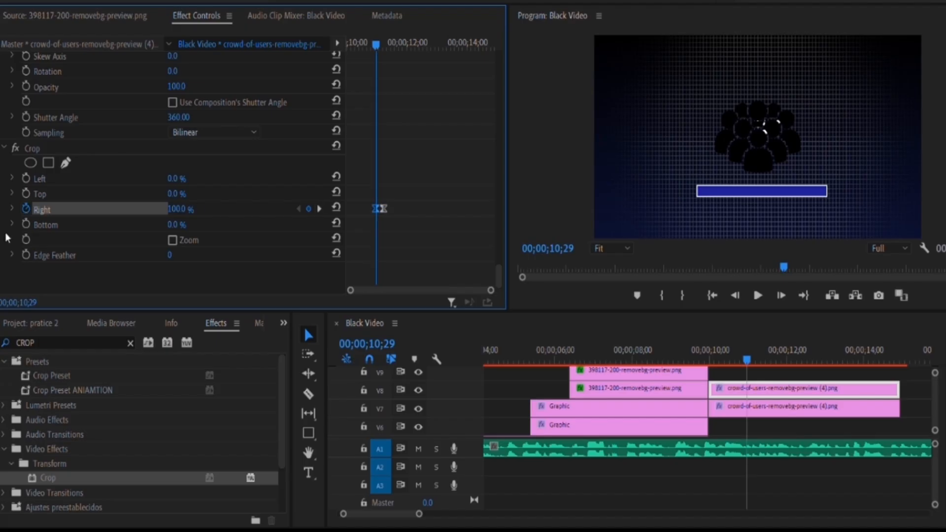
click(12, 209)
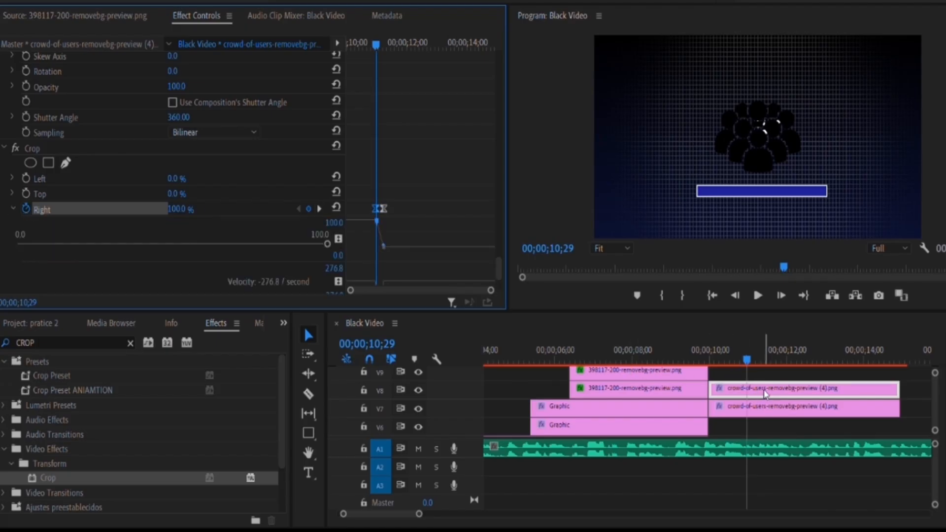
Keyframe the blue bar's path on V13 so it grows across most of the white bar by 00;00;11;18
scroll(775, 352, down, 3)
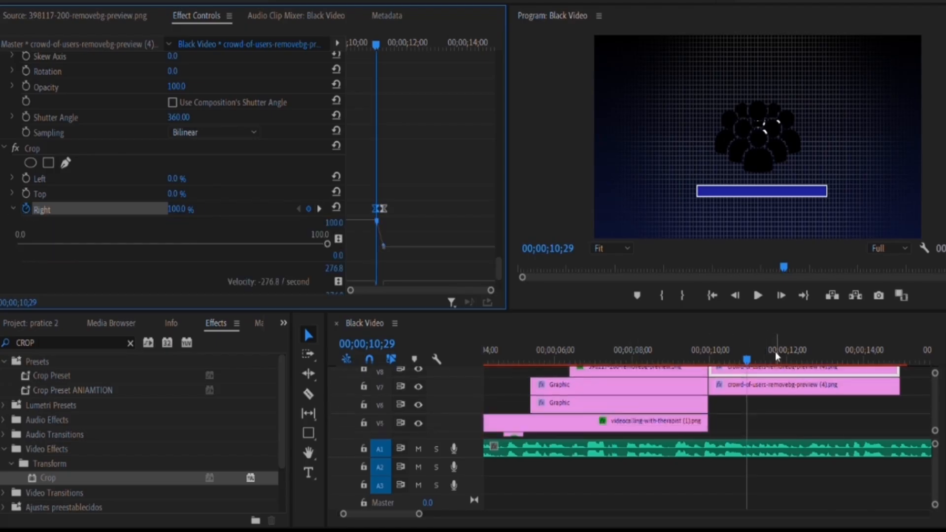
click(774, 352)
scroll(773, 352, up, 5)
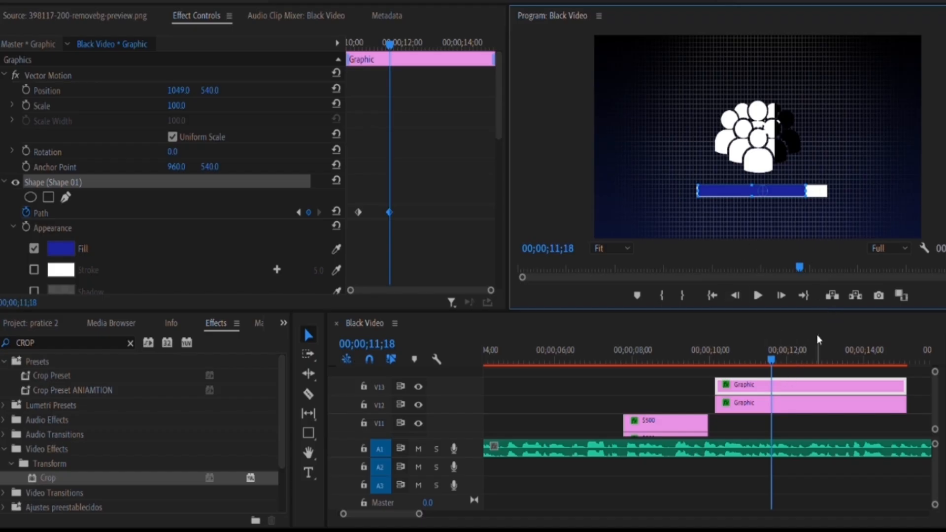
Turn off the stroke of the white bar graphic on V12
click(817, 387)
click(729, 403)
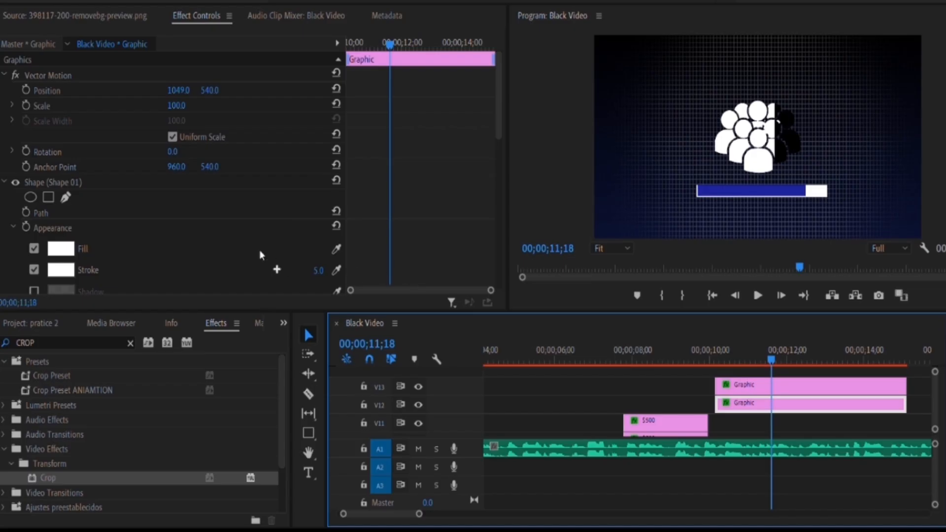
scroll(207, 242, down, 3)
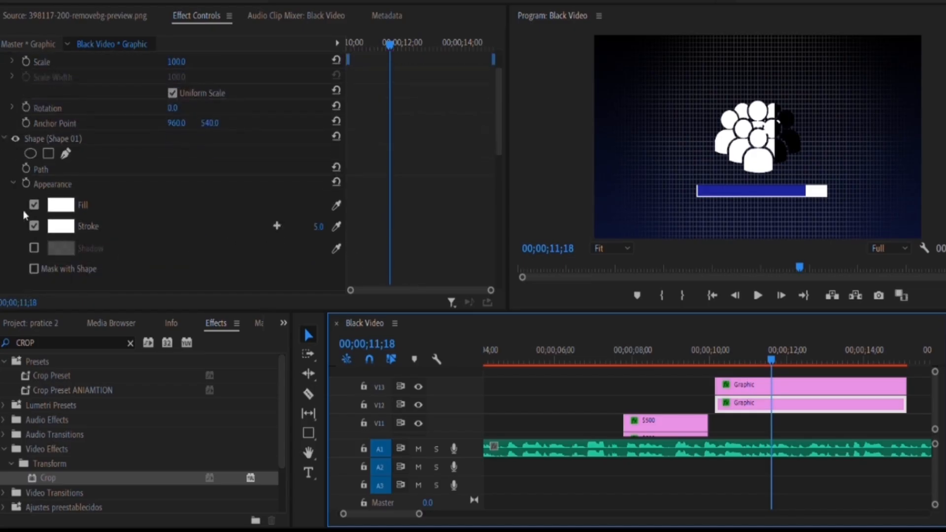
click(34, 226)
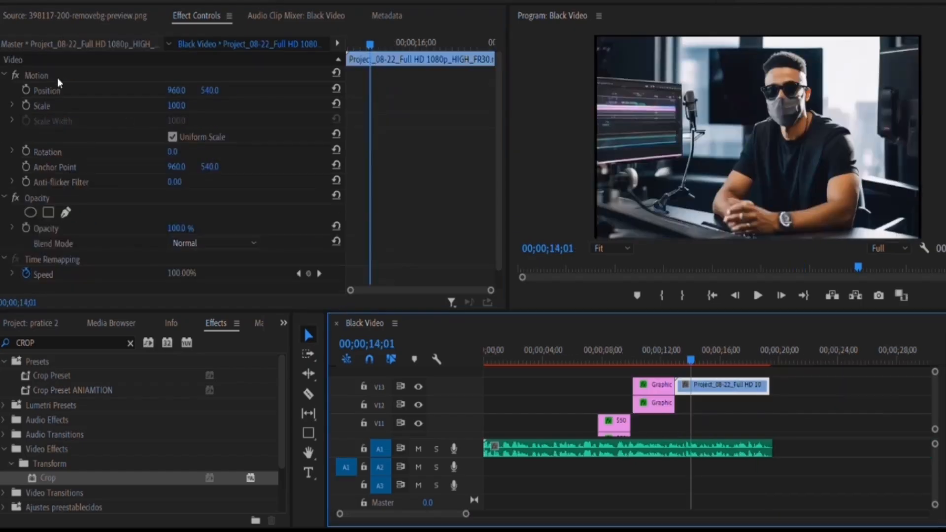
Extend the end of the Project_08-22 clip on V13 to match the end of the A1 audio
click(696, 349)
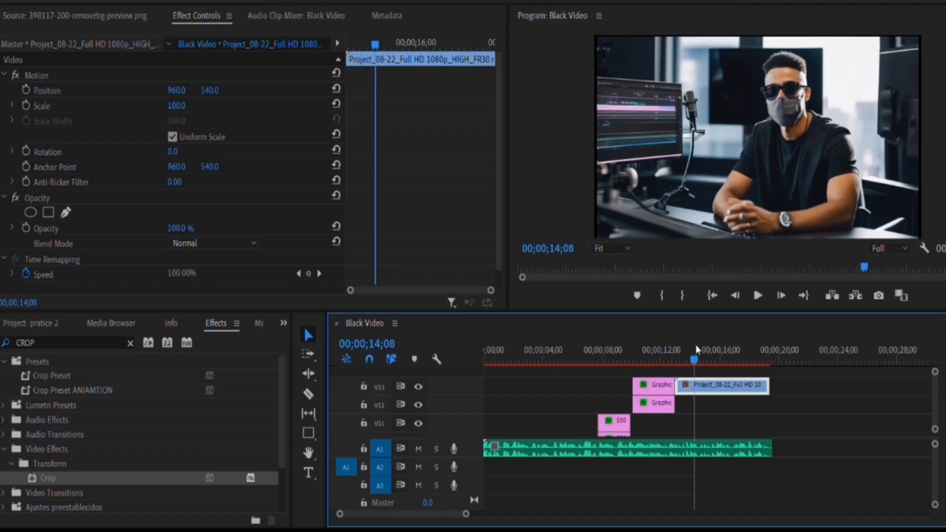
key(space)
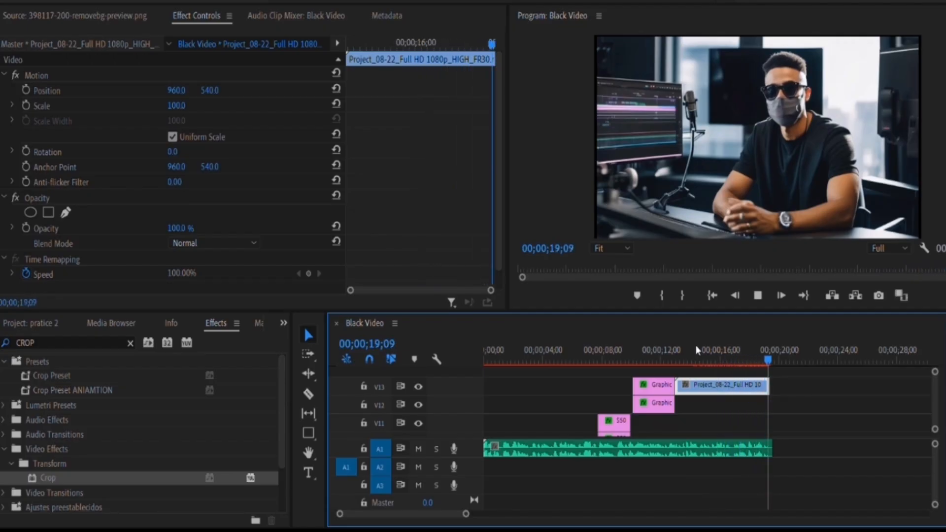
key(space)
drag(769, 384, 778, 382)
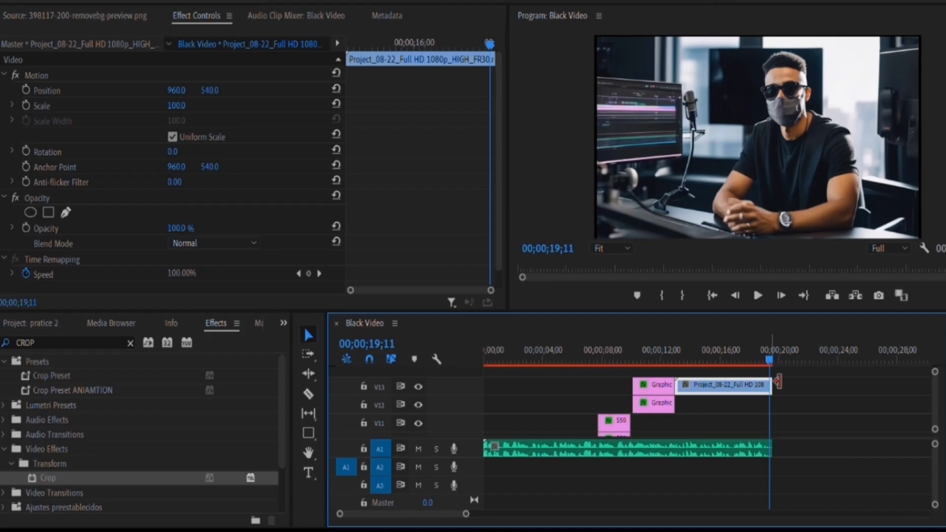
Trim both ends of little-whoosh-2-6301.mp3 on A3 to a short whoosh and place it at 00;00;00;00
drag(769, 355, 356, 370)
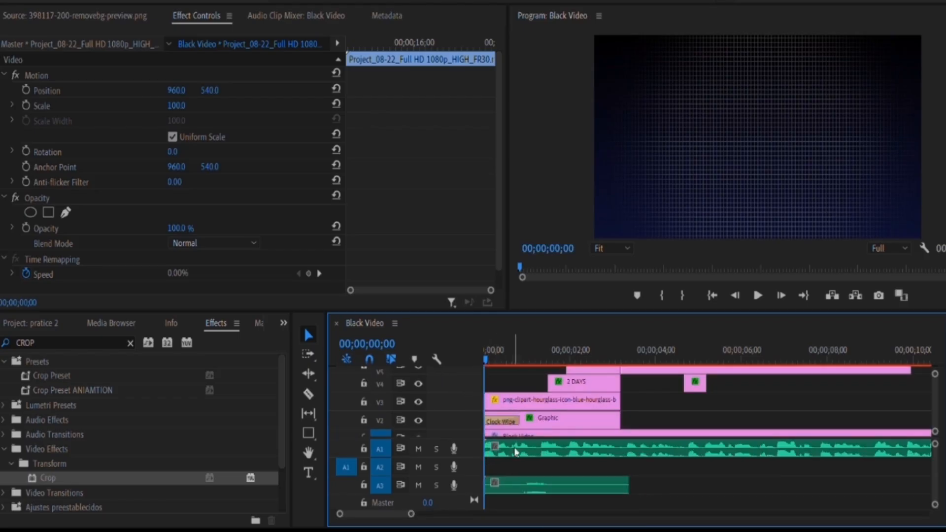
click(516, 351)
click(496, 479)
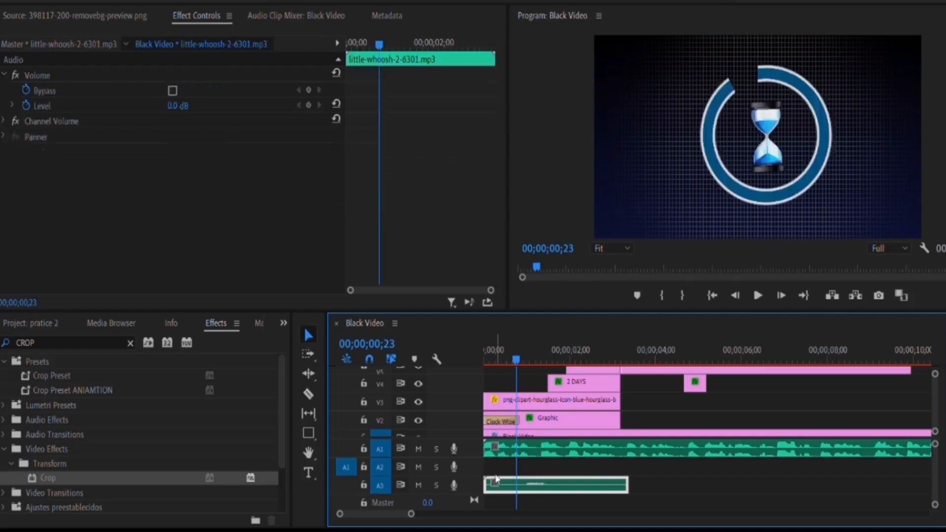
drag(492, 479, 570, 479)
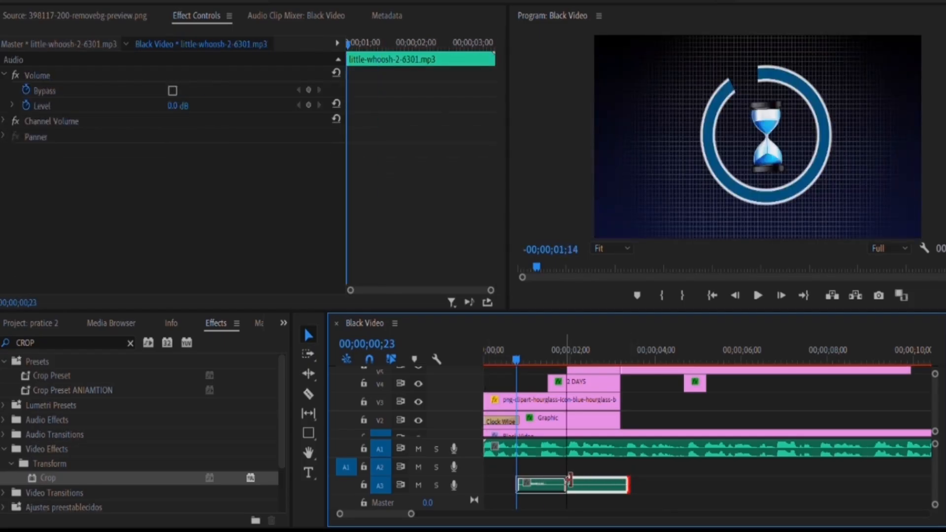
drag(570, 479, 562, 479)
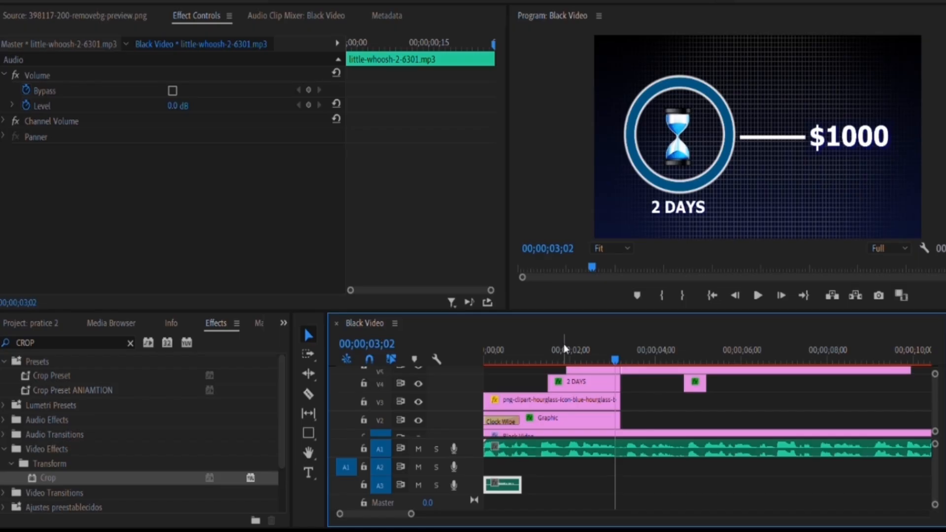
Copy the whoosh clip on A3 to the start of the 2 DAYS title and play back the opening
click(484, 349)
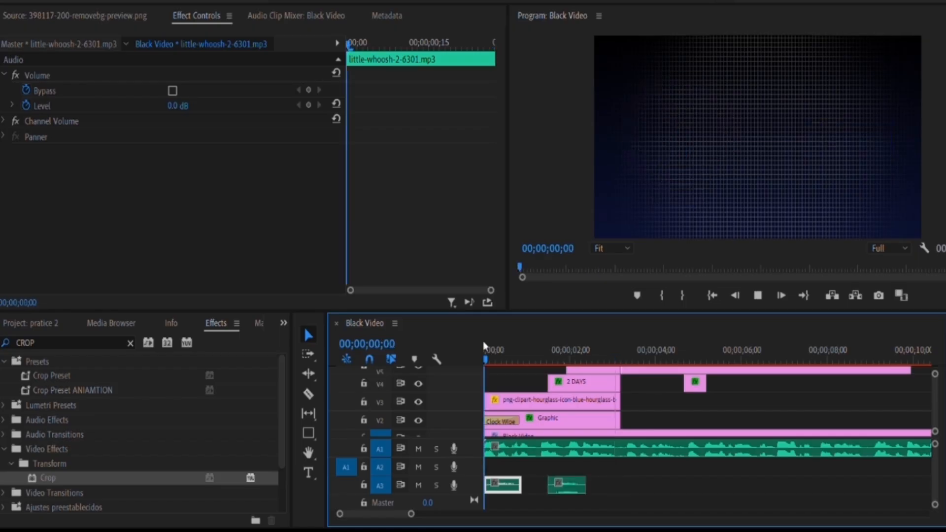
key(space)
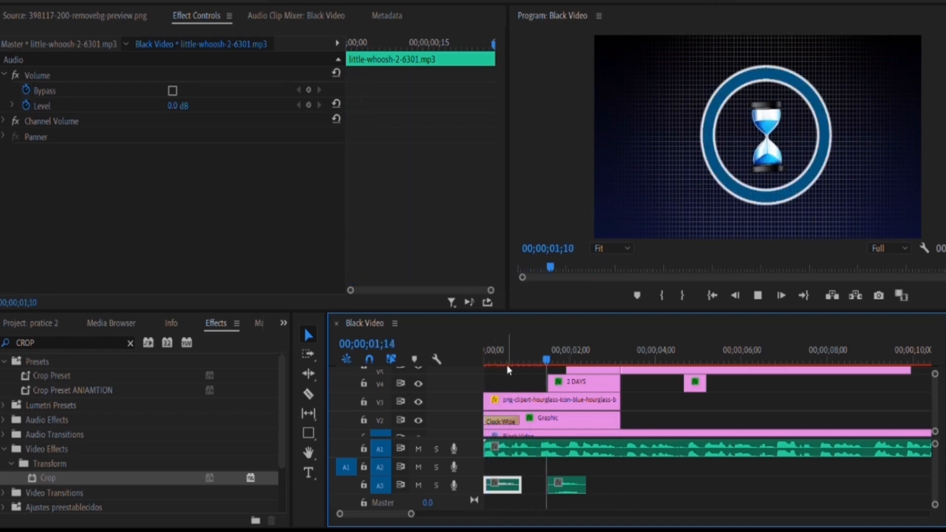
click(552, 351)
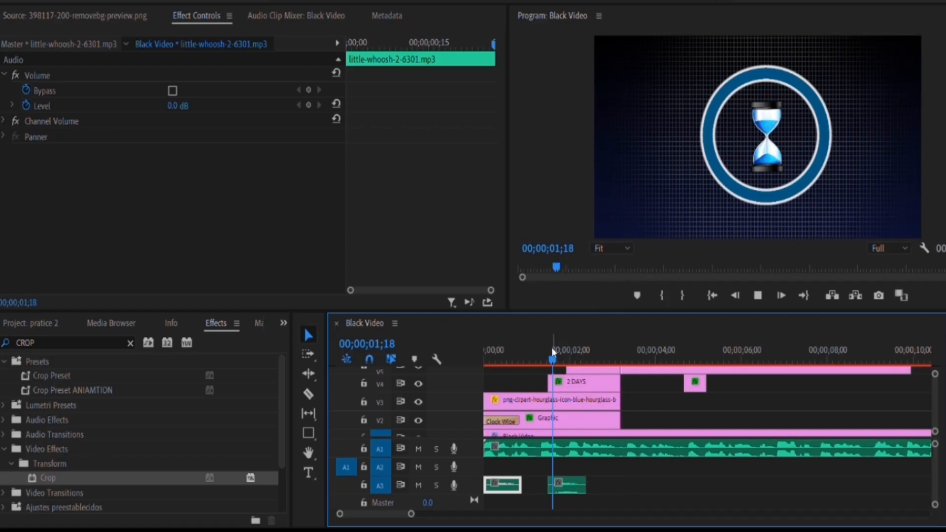
Play through the $1000 section and park the playhead at 00;00;04;17, just before the next V4 clip
click(607, 351)
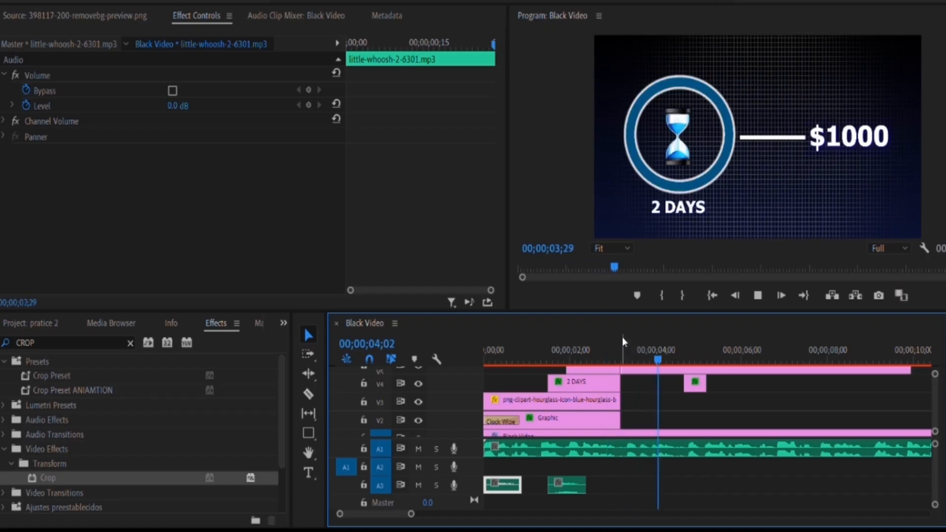
key(space)
key(space)
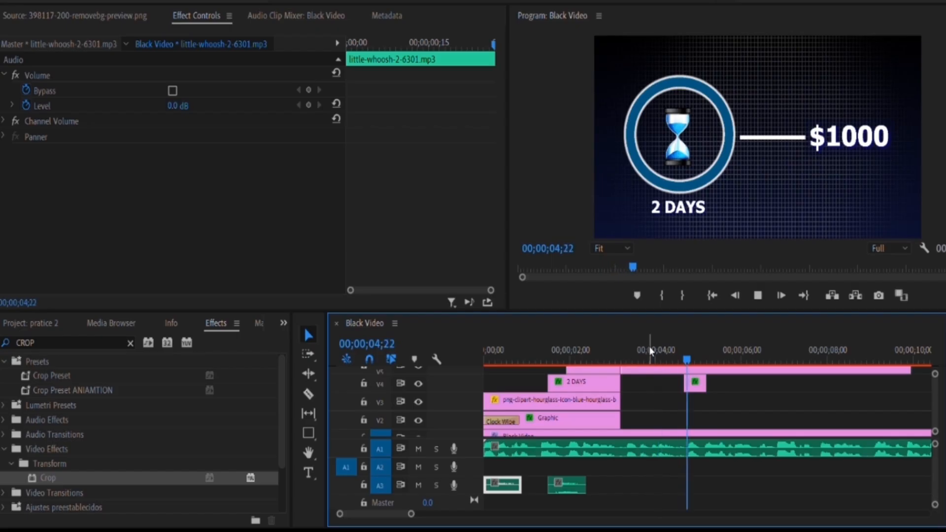
key(space)
click(681, 347)
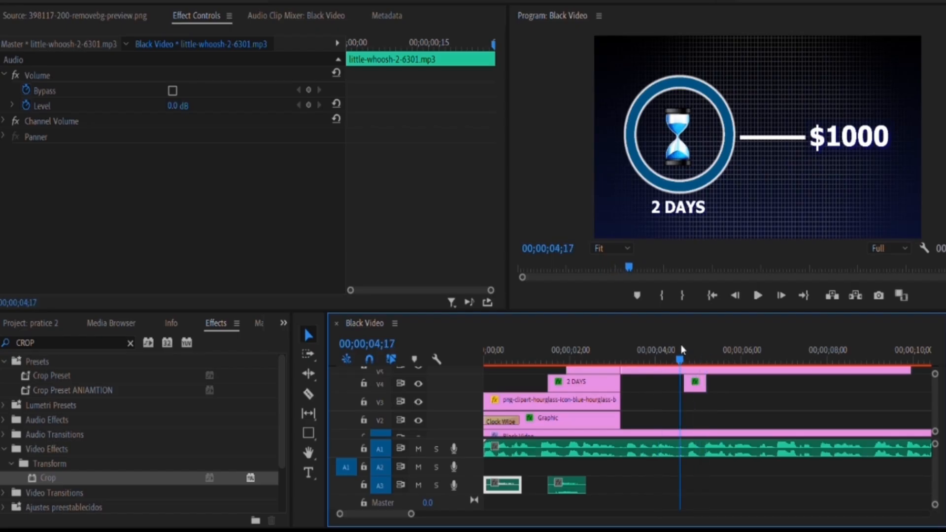
Place Hit.mp3 on A2 at the start of the HOW? title and play back the section
click(683, 344)
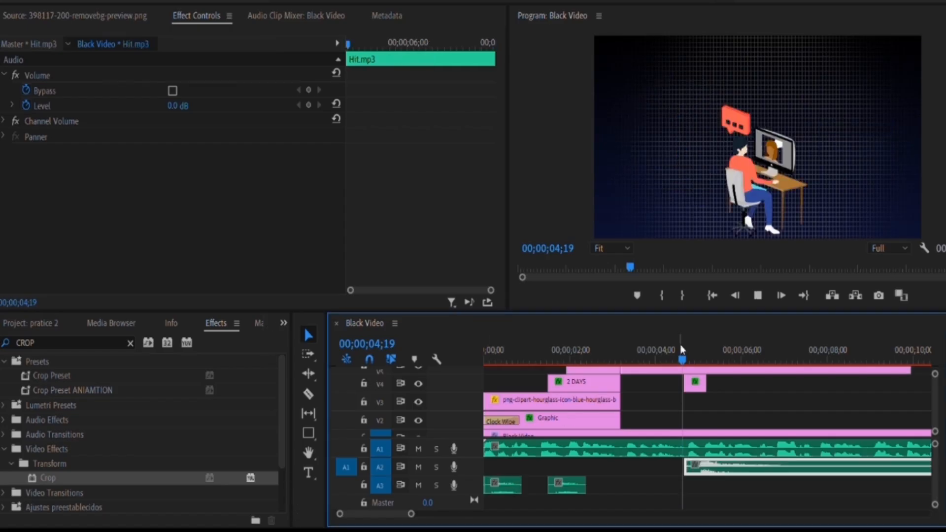
key(space)
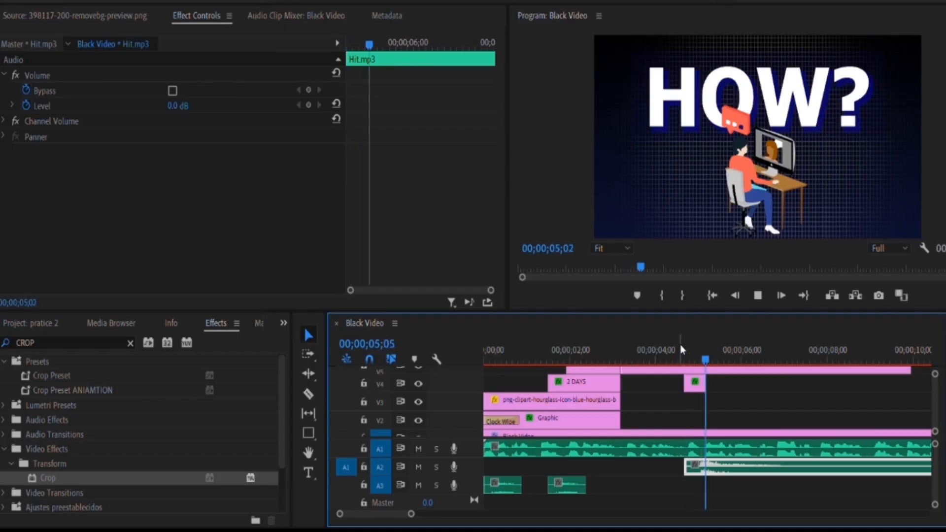
click(678, 343)
key(space)
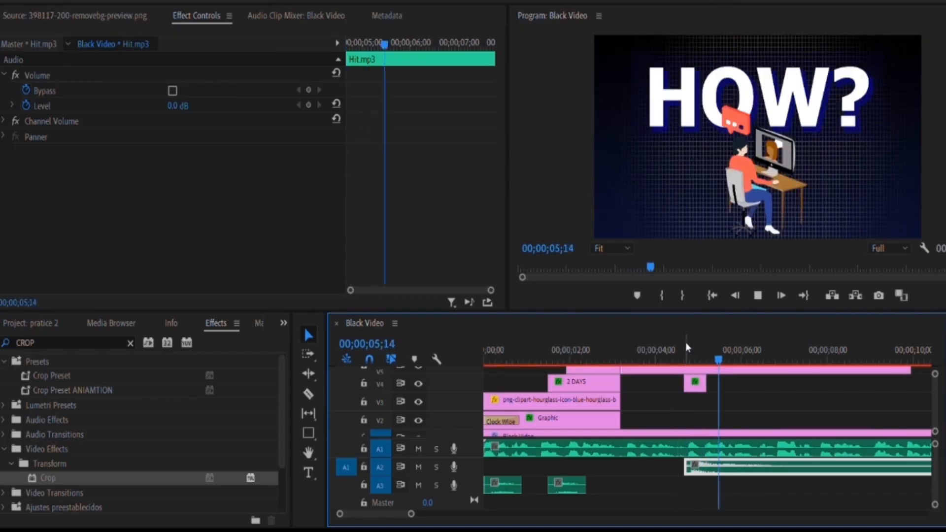
click(733, 347)
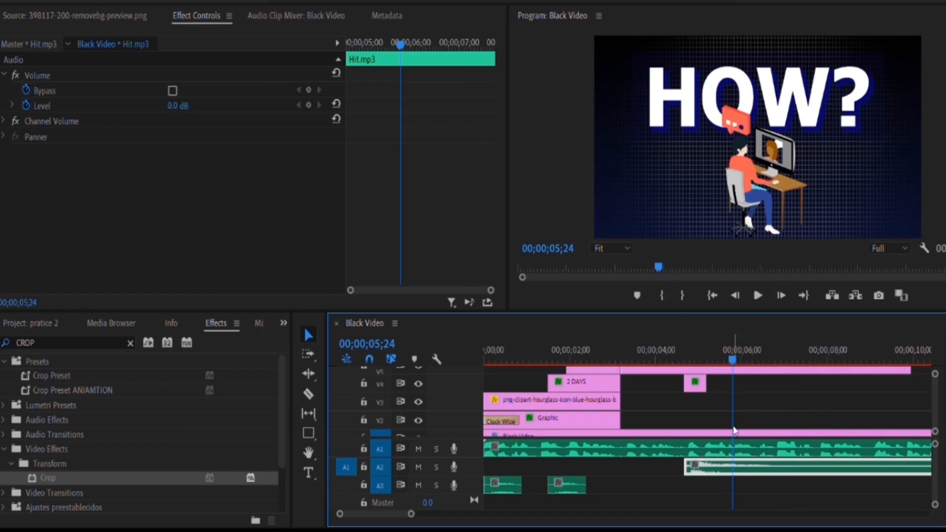
Cut Hit.mp3 on A2 about two seconds after its start and delete the remainder
click(759, 362)
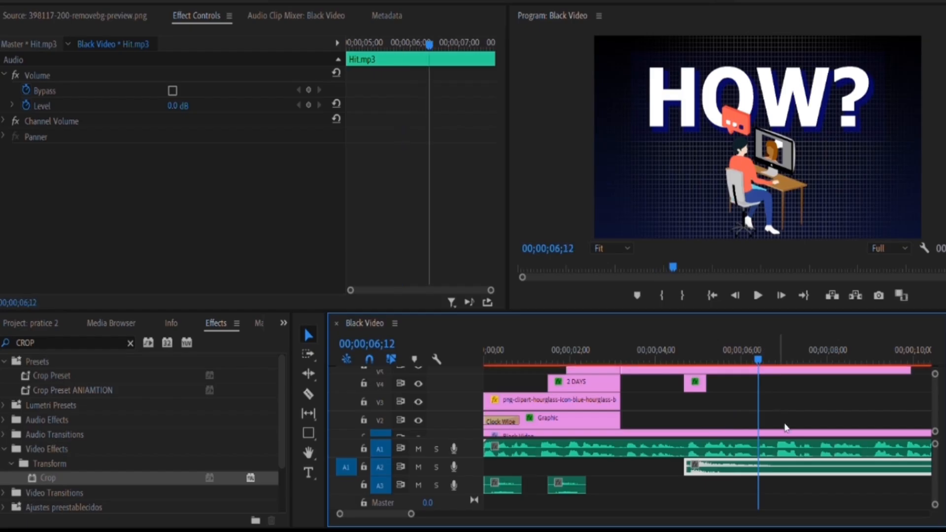
key(c)
click(781, 464)
key(v)
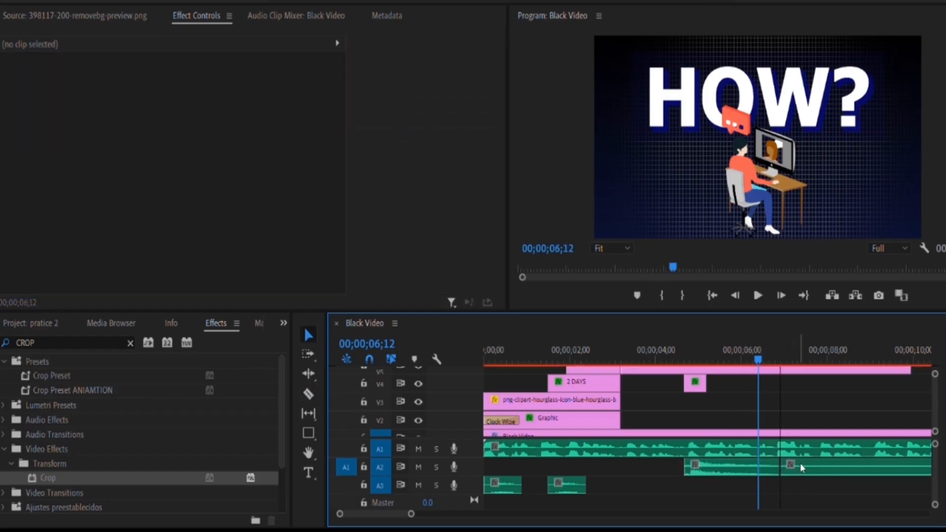
click(808, 452)
key(Delete)
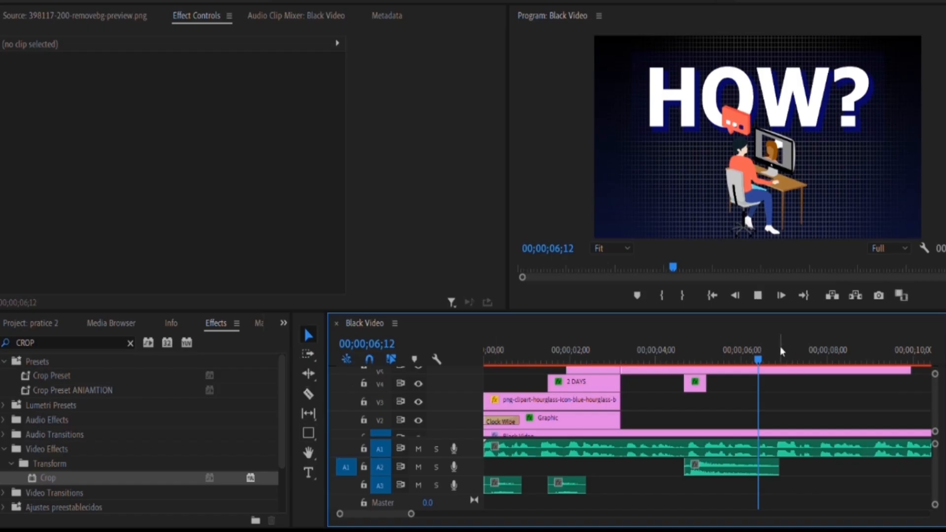
Place Pop.mp3 on both A3 and A4 where the two person icons appear, at 00;00;06;13, and play back the pops
key(space)
scroll(788, 389, up, 3)
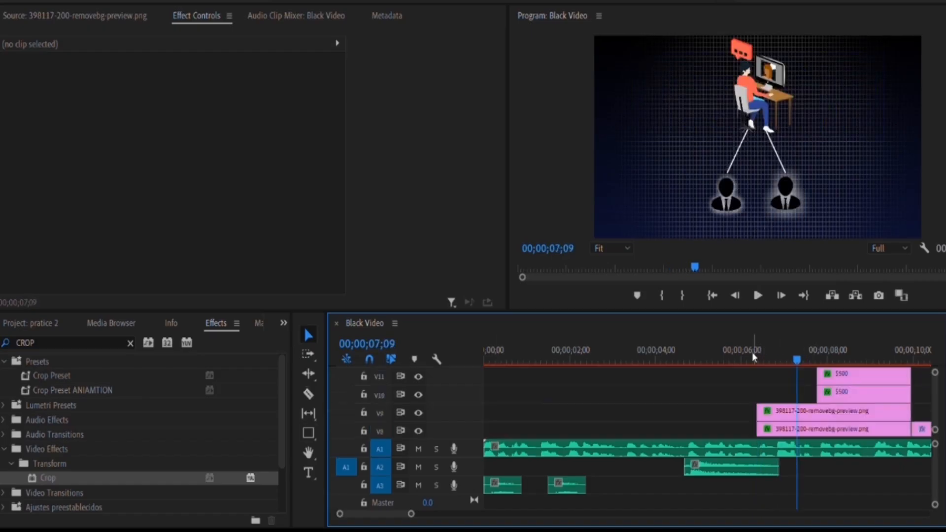
click(754, 351)
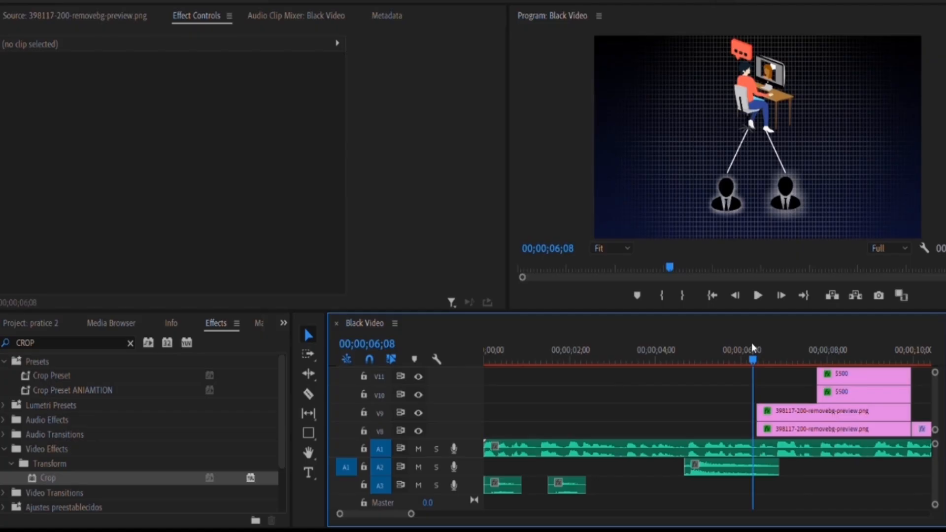
click(755, 348)
drag(754, 345, 757, 346)
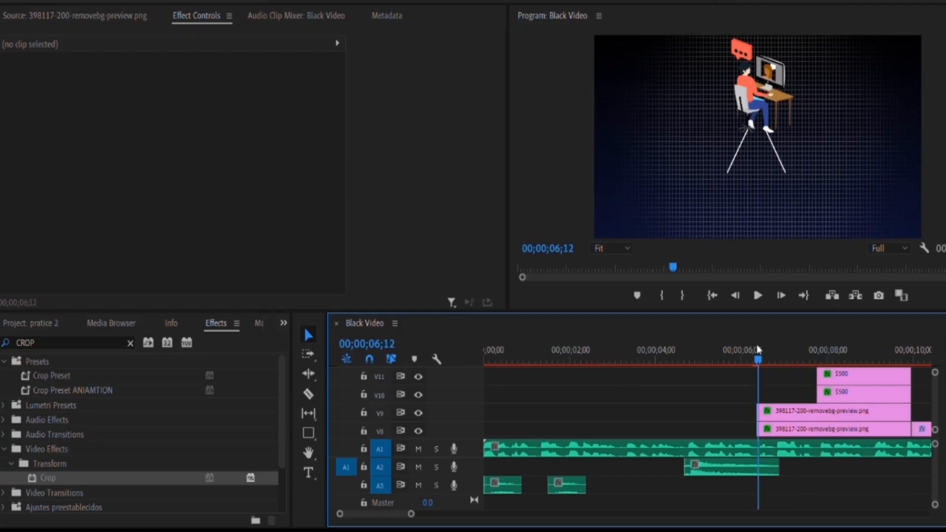
drag(781, 489, 754, 445)
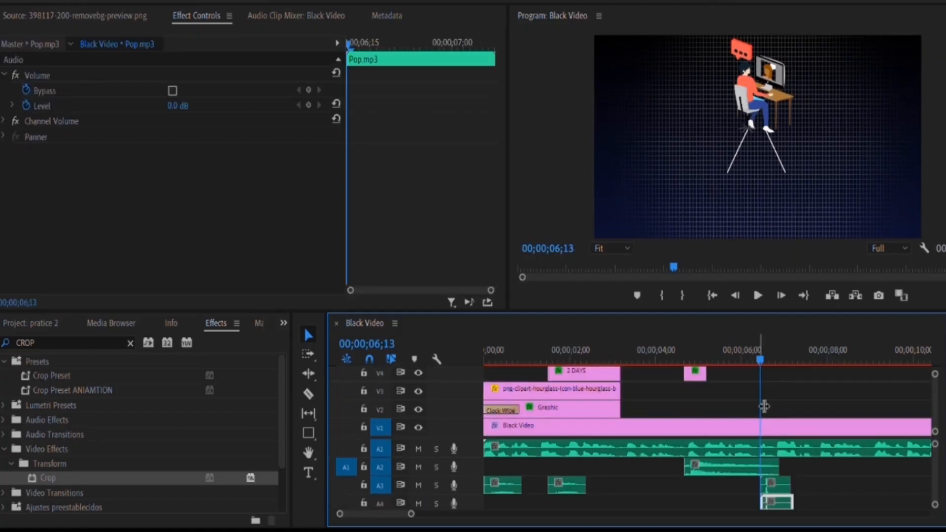
key(space)
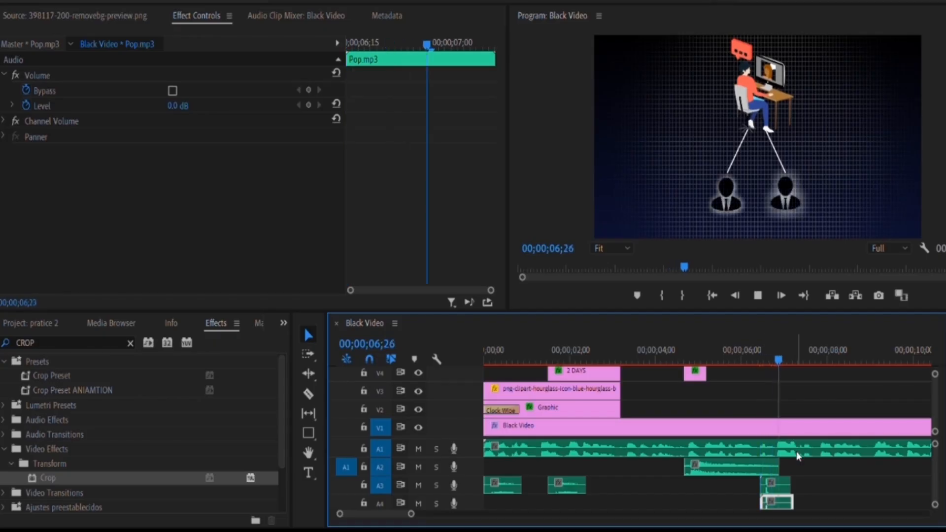
key(space)
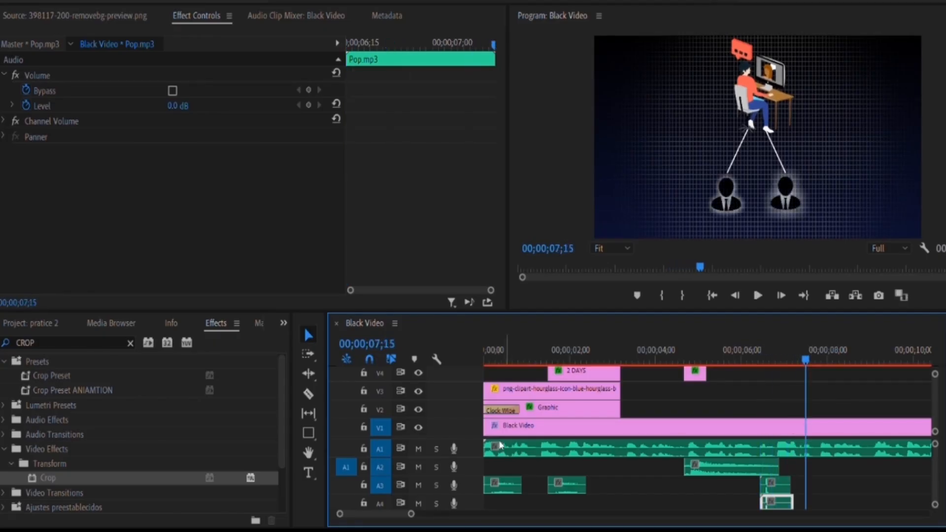
Copy the whoosh clip on A3 to the start of the $500 labels and to the crowd scene on A3 and A4, reviewing the result
click(567, 482)
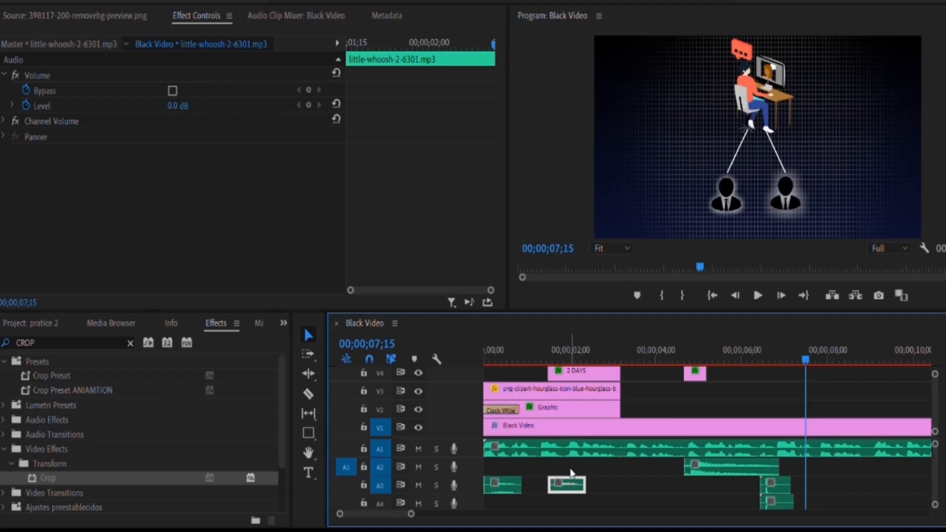
drag(572, 473, 819, 473)
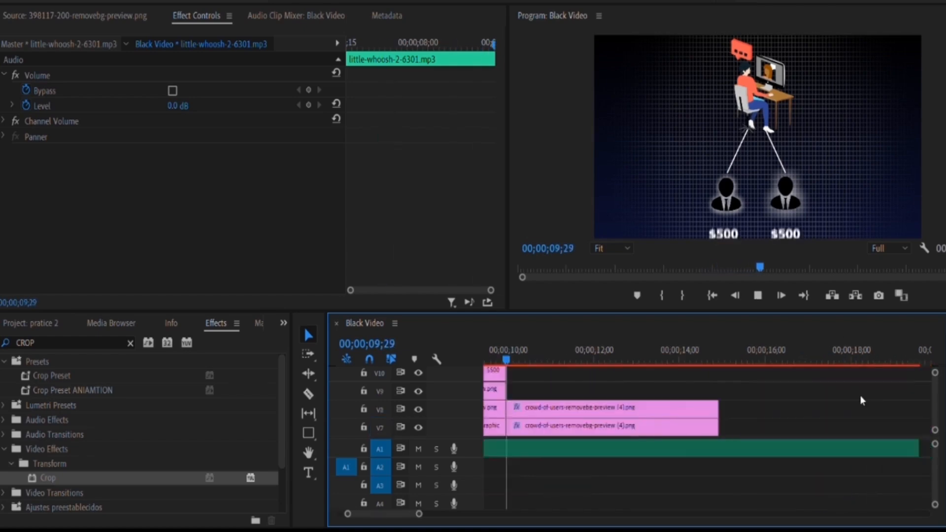
key(space)
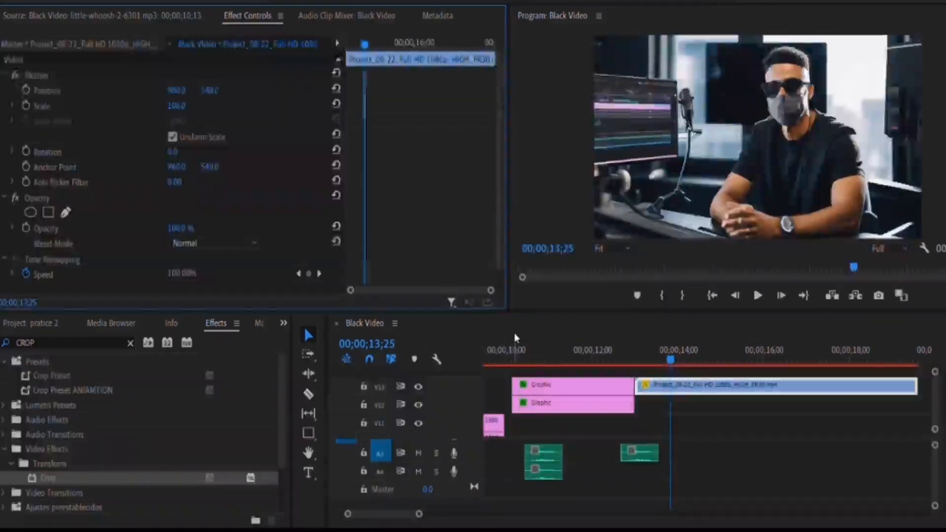
click(513, 347)
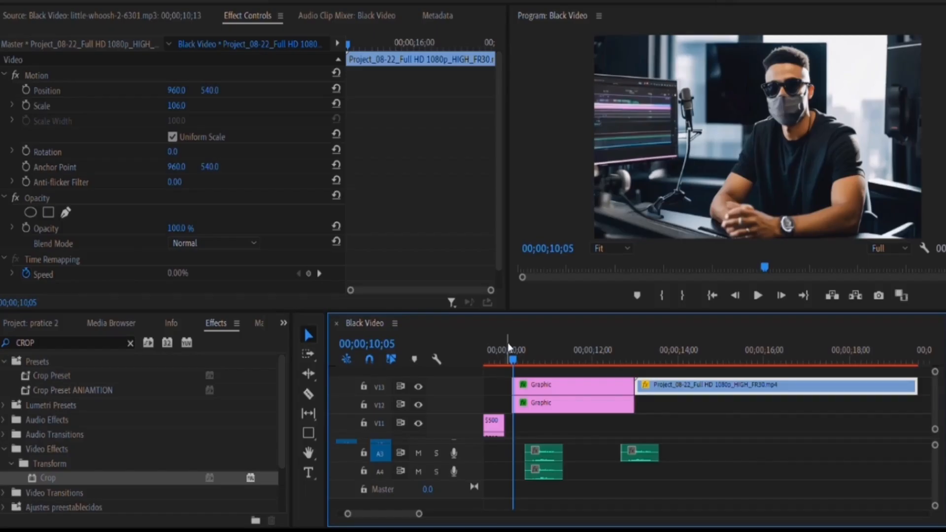
Add the inspirational-epic-orchestral music on A5 from the start of the sequence and play through to the end
key(Home)
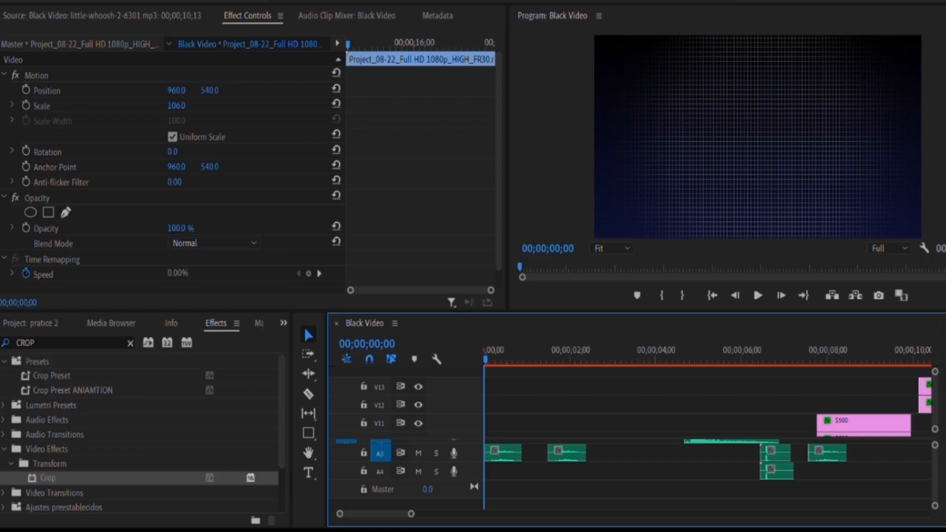
key(shift+1)
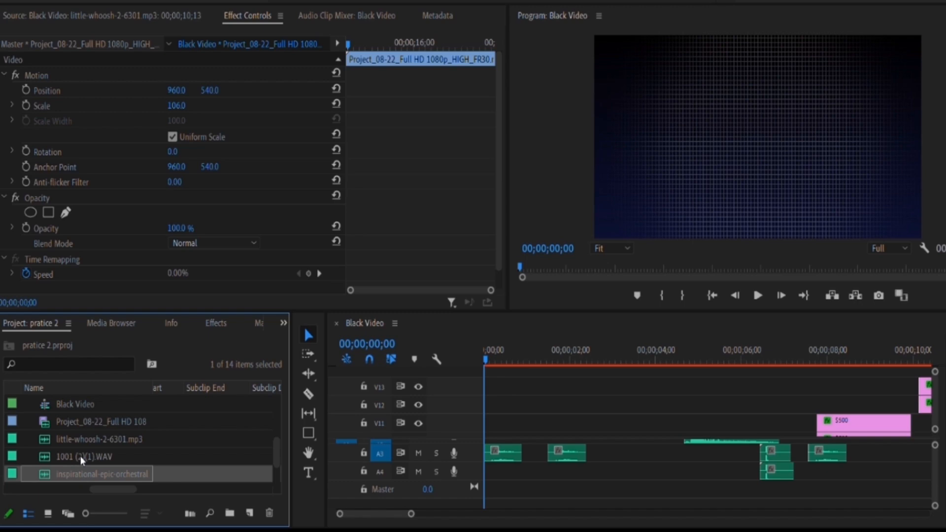
drag(82, 464, 507, 495)
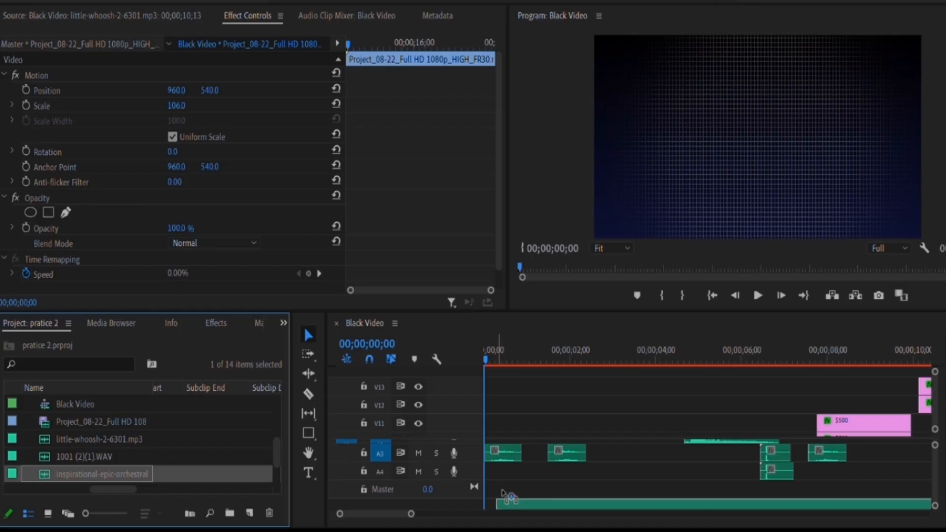
key(space)
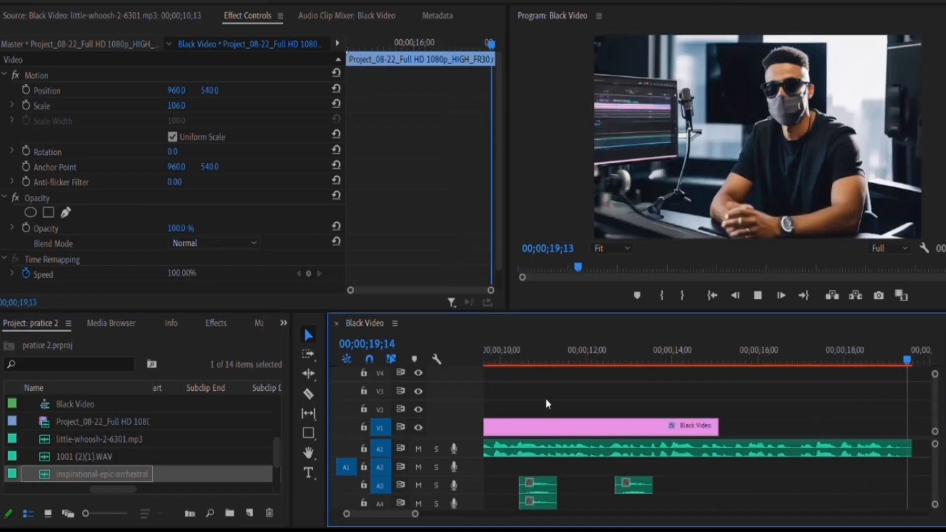
key(space)
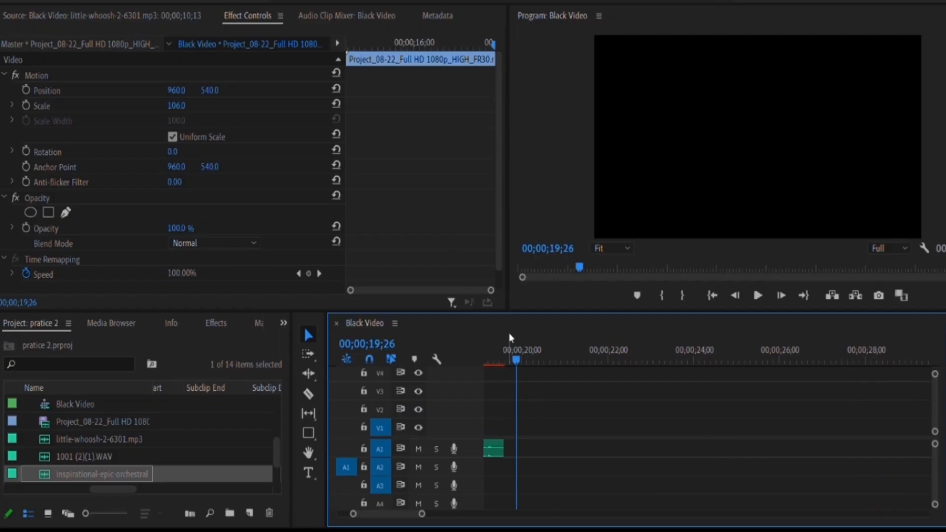
Cut the orchestral music on A5 at 00;00;19;18, where the A1 audio ends, and delete the excess
drag(507, 342, 505, 342)
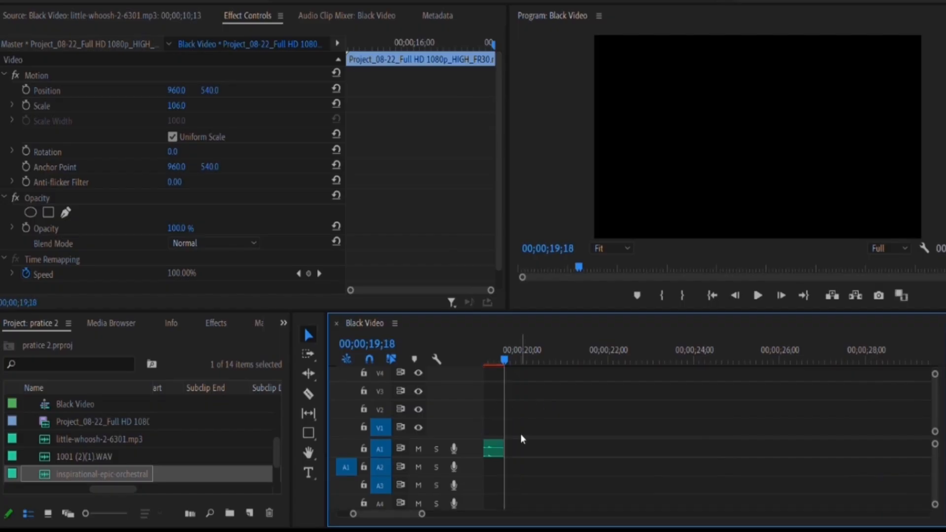
scroll(527, 433, down, 1)
scroll(527, 433, down, 1)
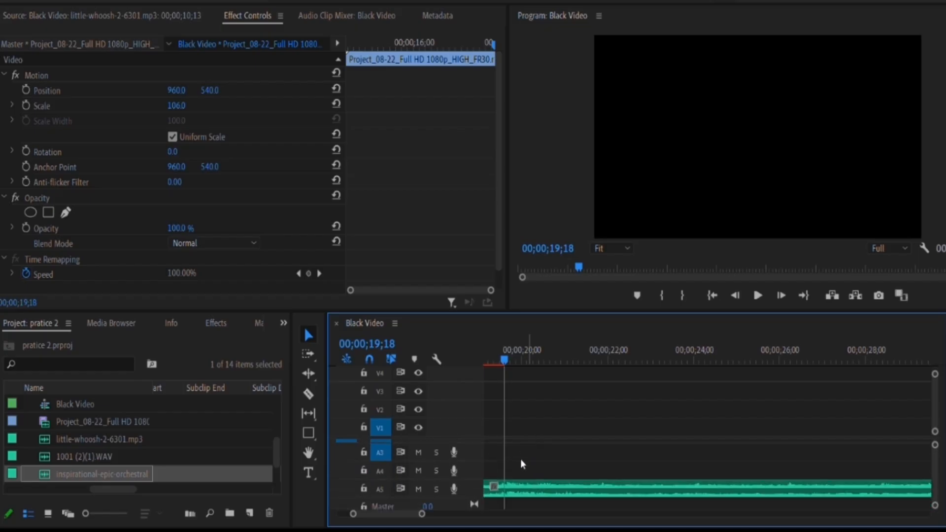
click(520, 481)
key(c)
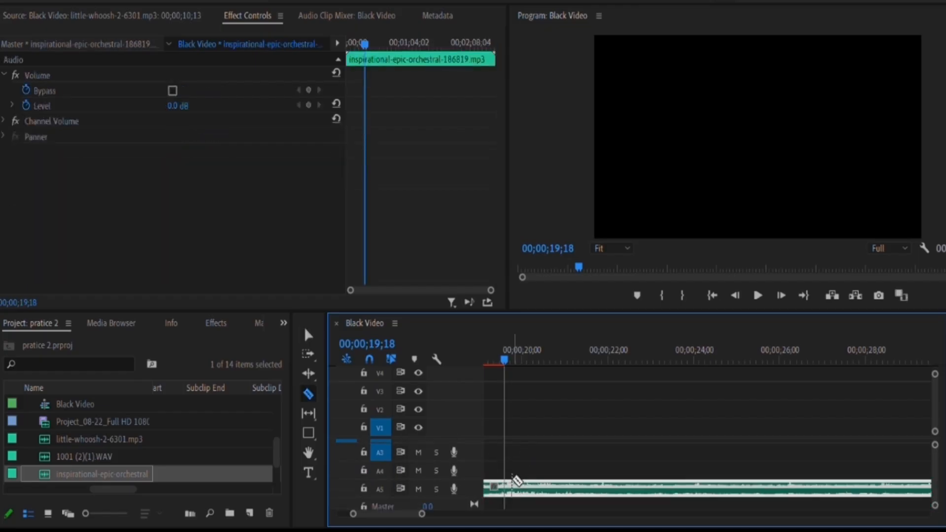
click(504, 487)
click(540, 480)
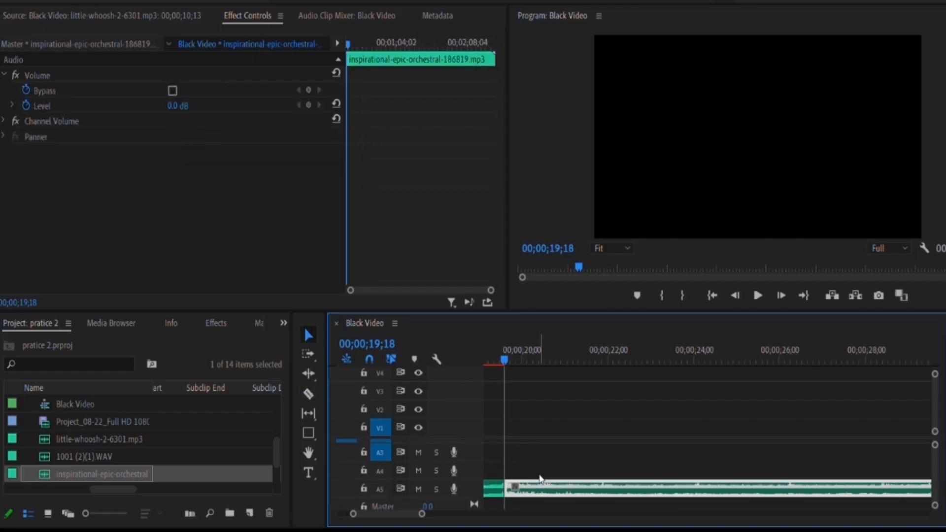
key(Delete)
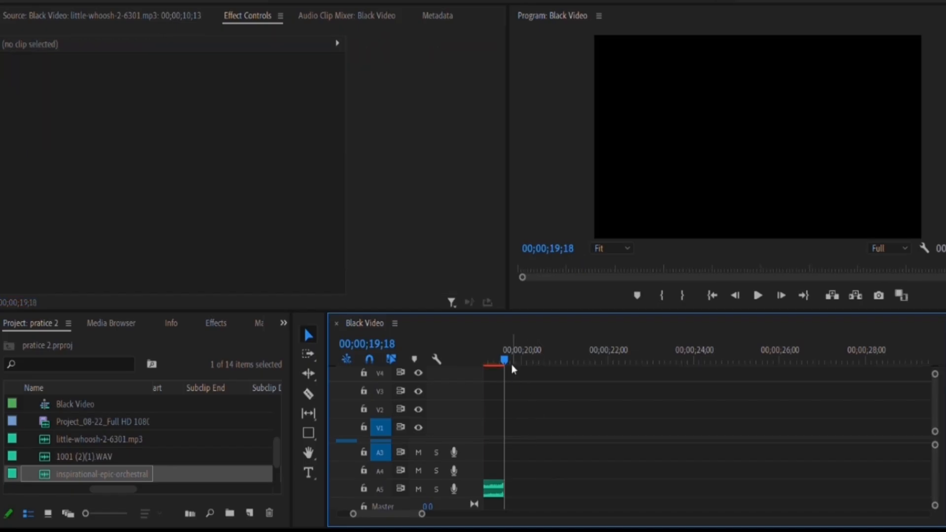
Lower the volume level of the orchestral music on A5 to -31.8 dB and play back the sequence
drag(504, 344, 385, 358)
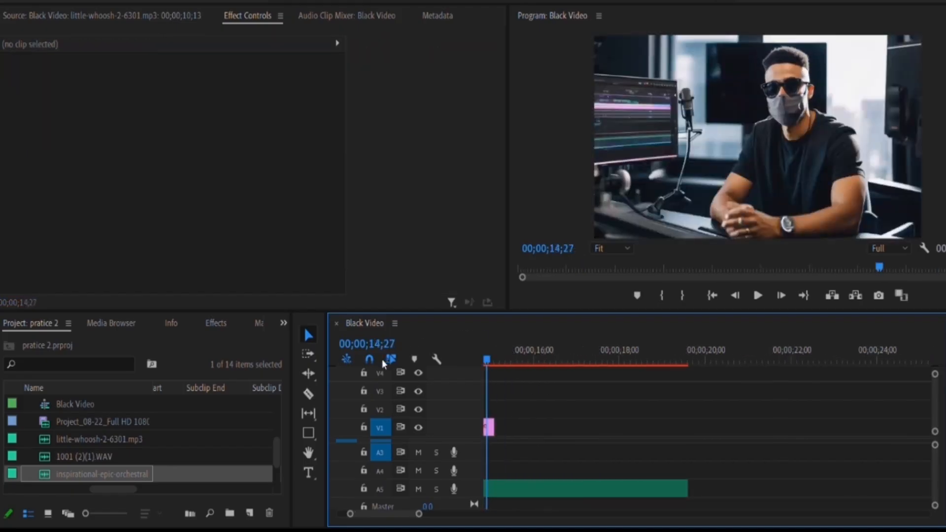
key(Home)
click(547, 487)
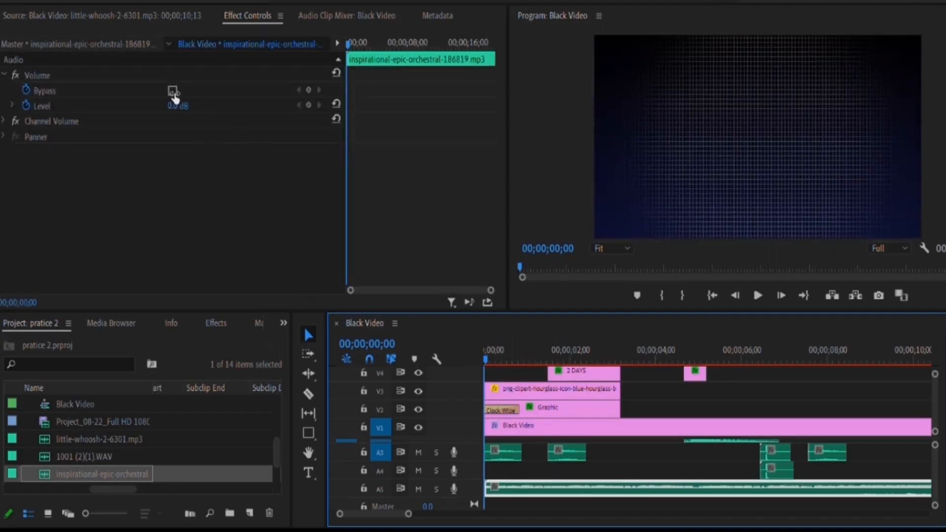
drag(174, 105, 126, 105)
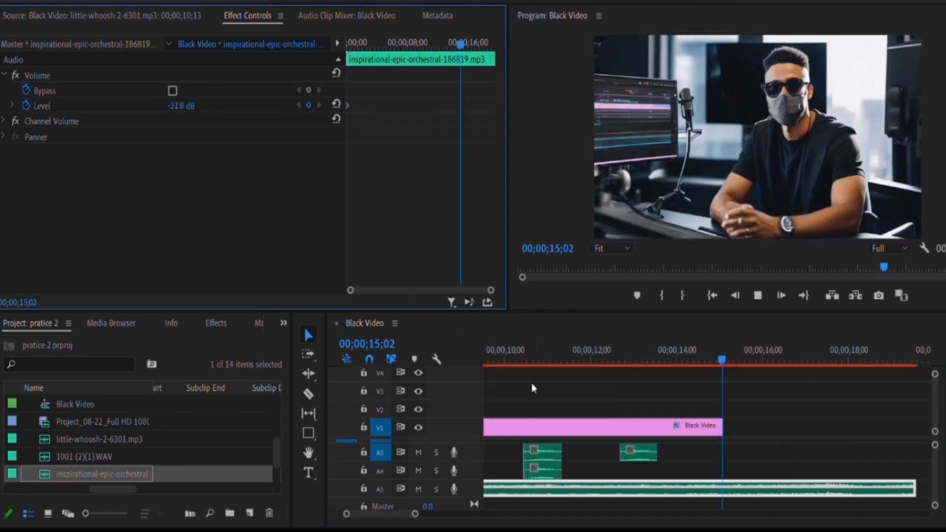
key(space)
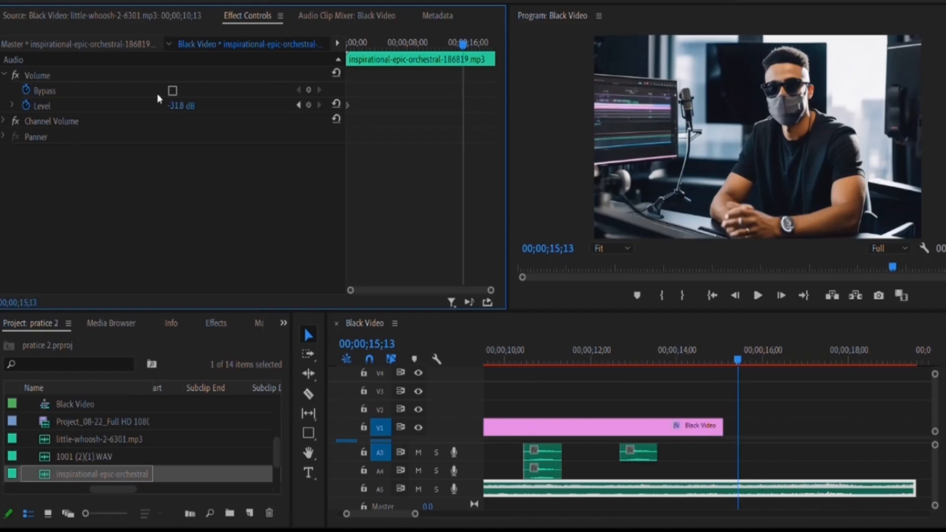